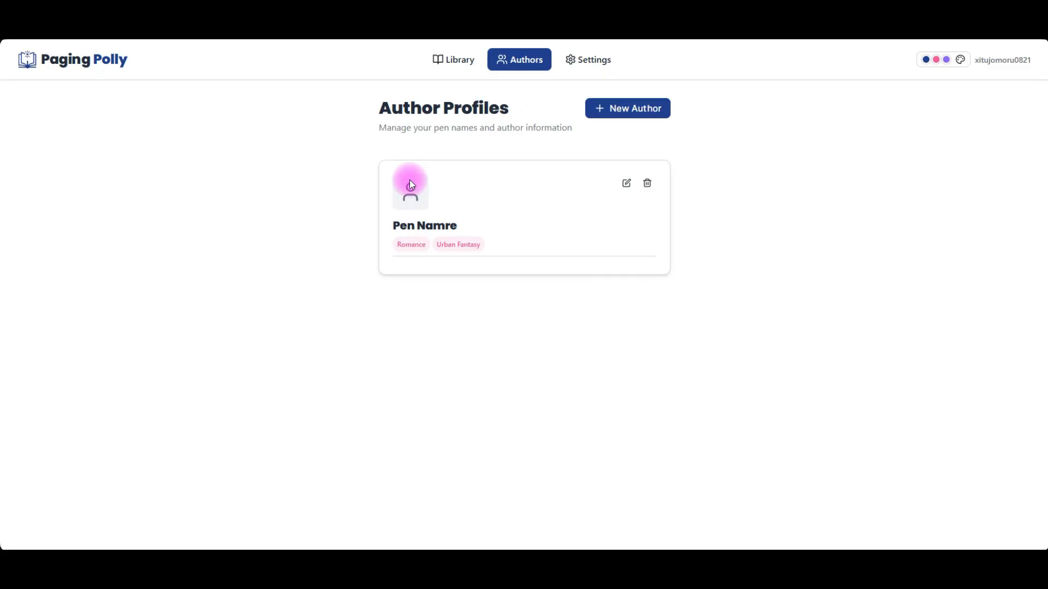
Start a new author profile with the pen name "Pen Name Here" and the genre Romance
{"action": "left_click", "coordinate": [658, 110]}
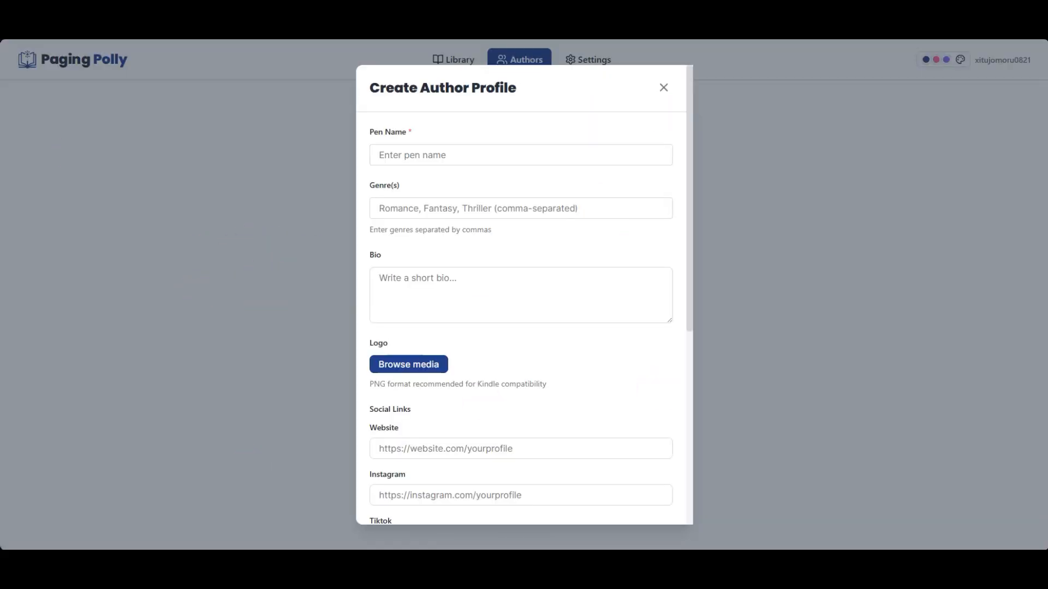
{"action": "left_click", "coordinate": [468, 297]}
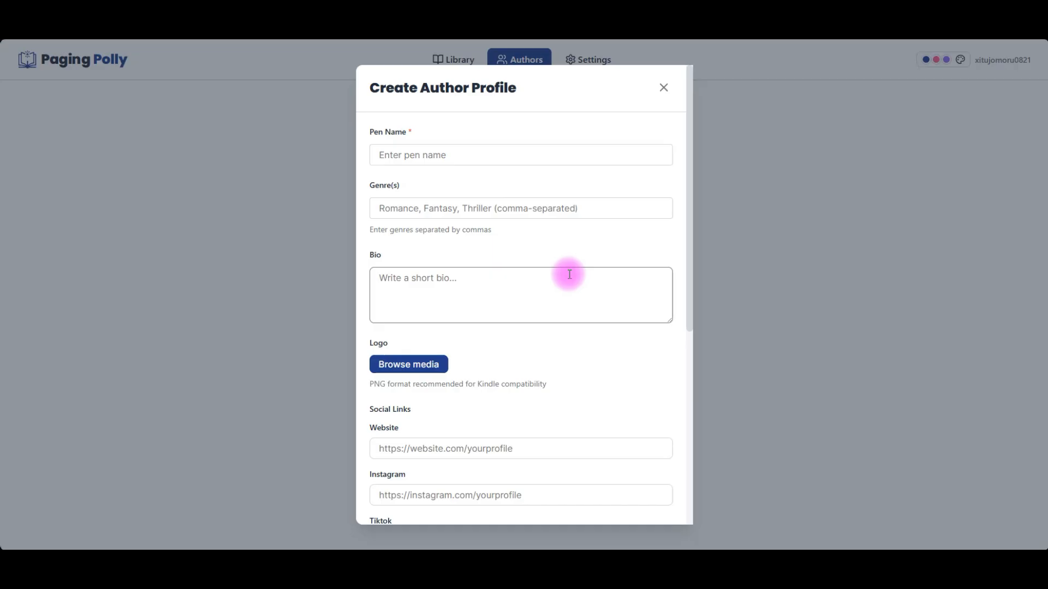
{"action": "left_click", "coordinate": [452, 161]}
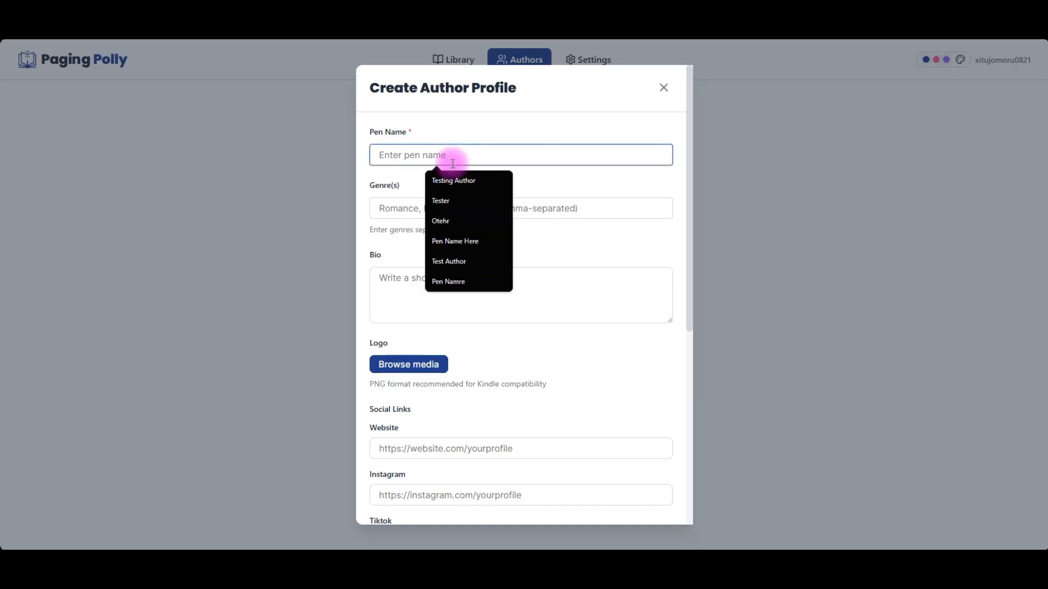
{"action": "left_click", "coordinate": [453, 241]}
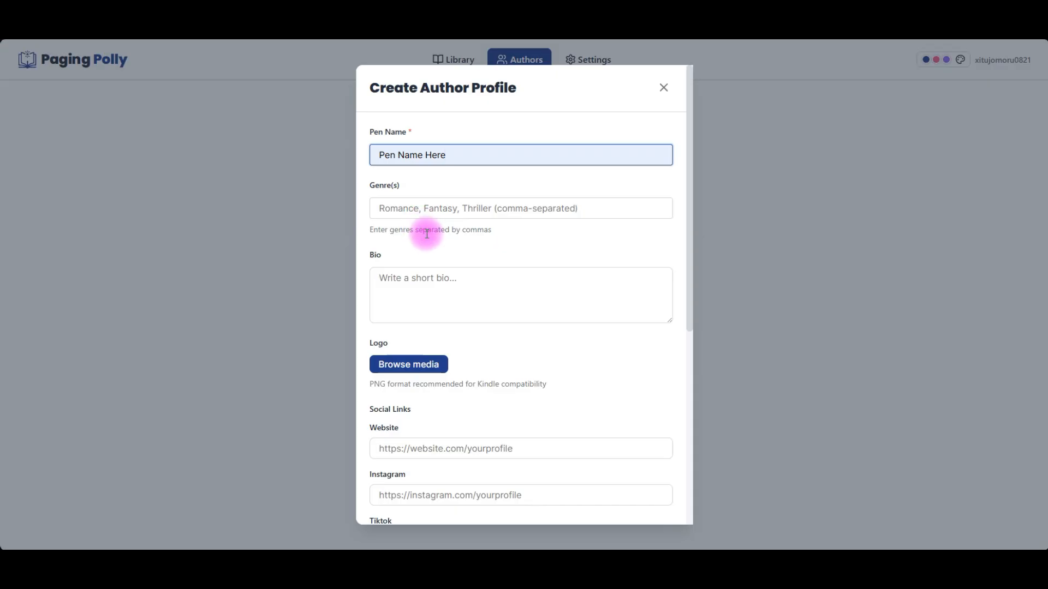
{"action": "left_click", "coordinate": [425, 208]}
{"action": "left_click", "coordinate": [445, 232]}
{"action": "left_click", "coordinate": [448, 282]}
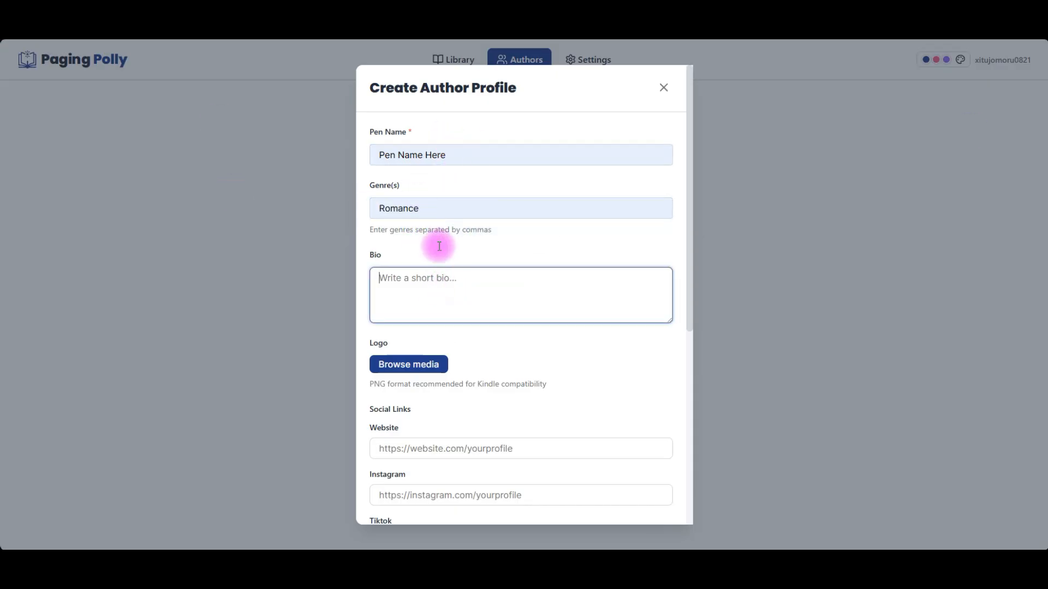
Review the optional logo and social link fields, leave them empty, and create the author profile
{"action": "scroll", "coordinate": [423, 344], "scroll_direction": "down", "scroll_amount": 5}
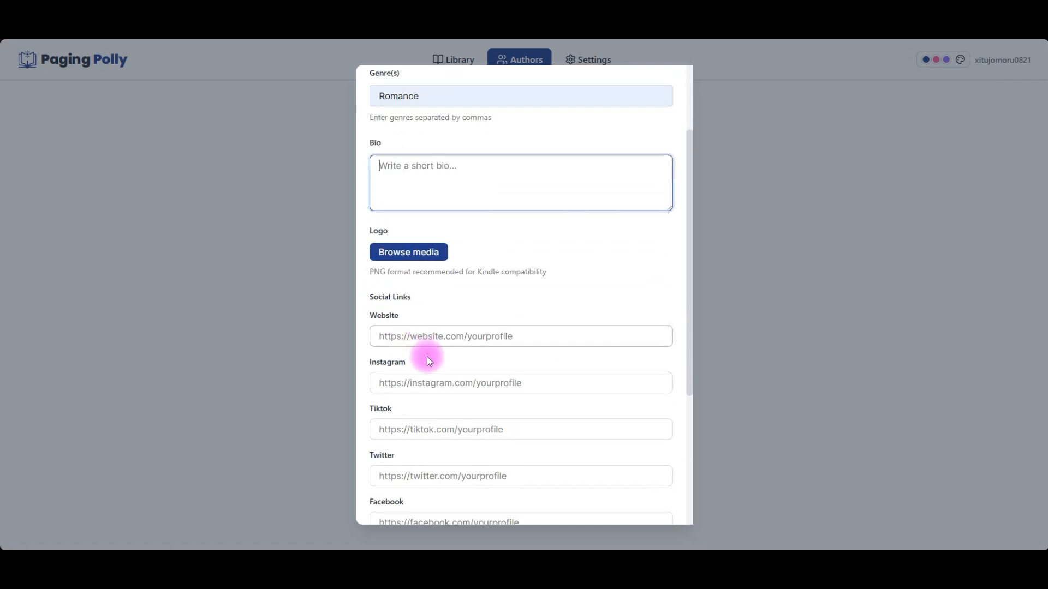
{"action": "scroll", "coordinate": [392, 404], "scroll_direction": "up", "scroll_amount": 4}
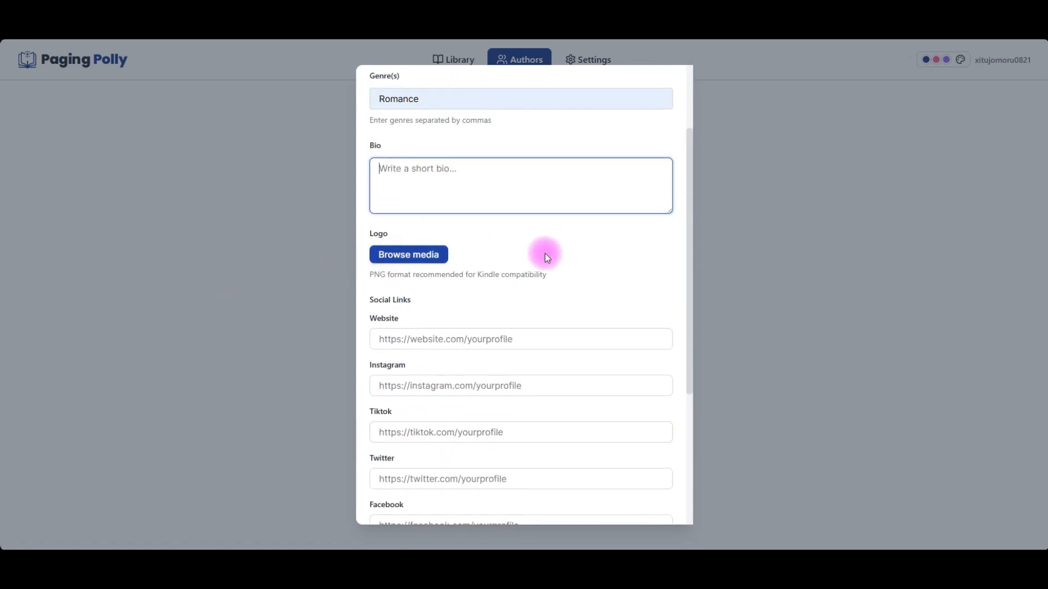
{"action": "scroll", "coordinate": [538, 263], "scroll_direction": "down", "scroll_amount": 4}
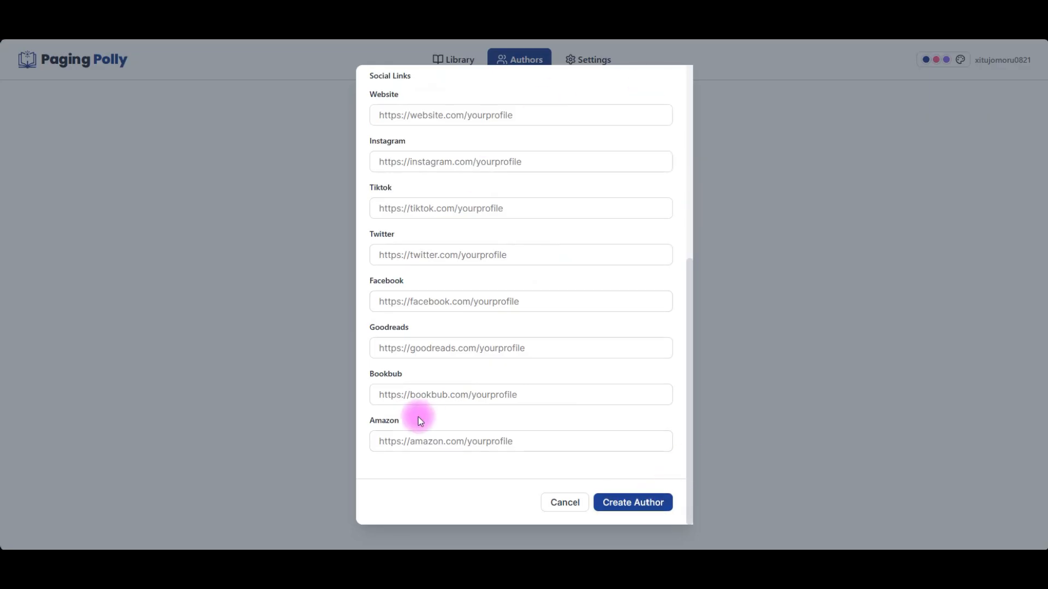
{"action": "scroll", "coordinate": [423, 426], "scroll_direction": "up", "scroll_amount": 5}
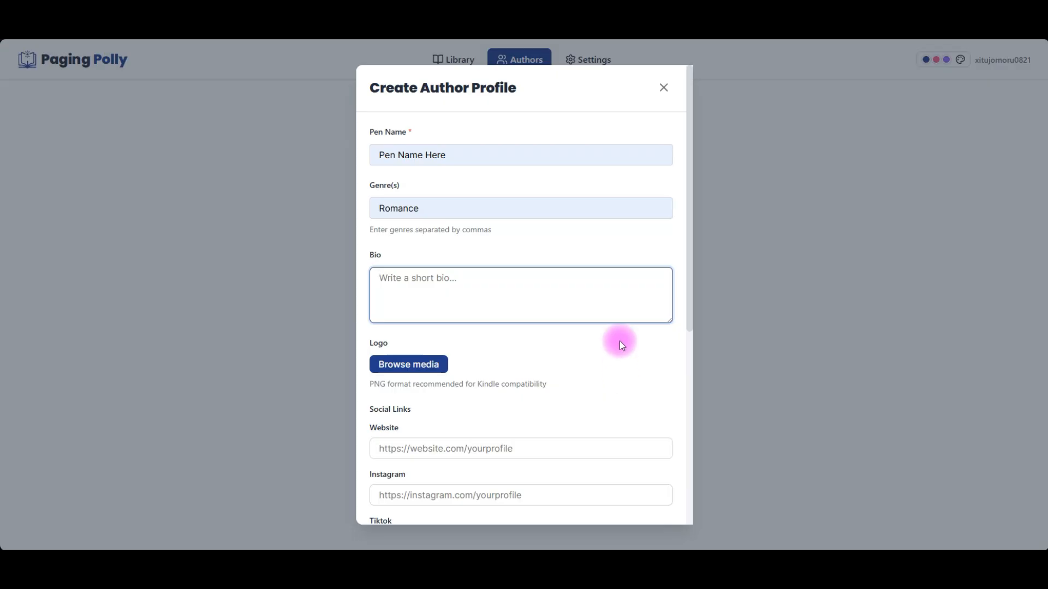
{"action": "scroll", "coordinate": [622, 354], "scroll_direction": "down", "scroll_amount": 6}
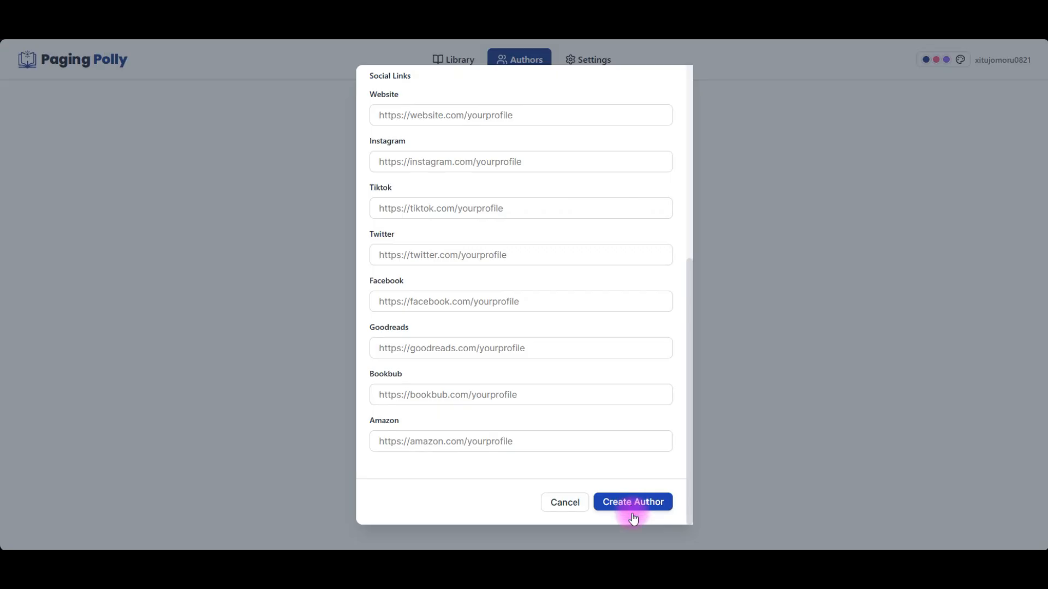
{"action": "left_click", "coordinate": [620, 507]}
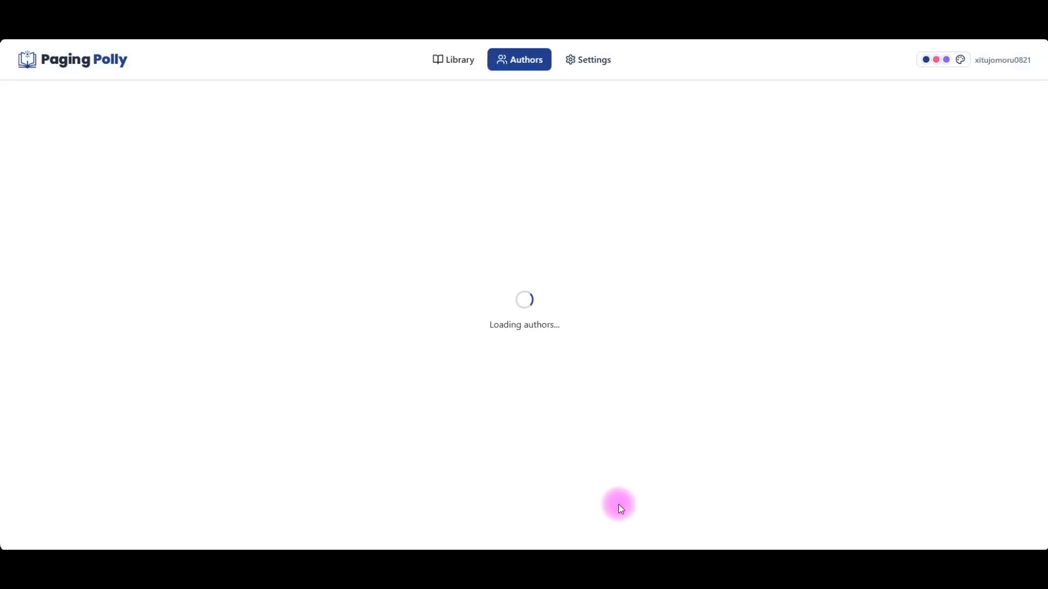
Start a new library project titled "Test Project" and assign it to the author "Pen Name Here"
{"action": "left_click", "coordinate": [430, 64]}
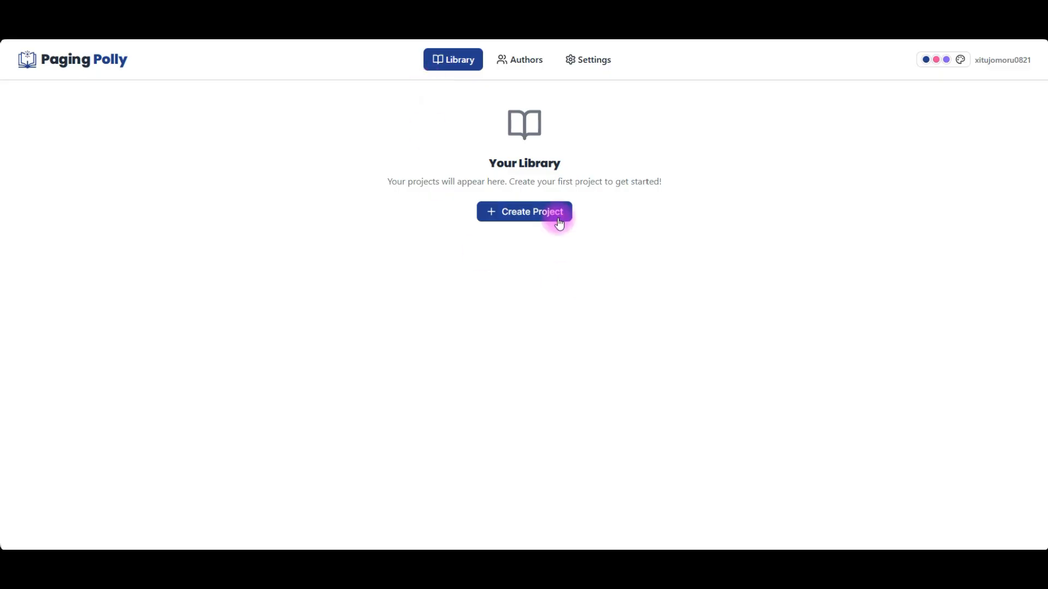
{"action": "left_click", "coordinate": [560, 219]}
{"action": "left_click", "coordinate": [441, 148]}
{"action": "type", "text": "T"}
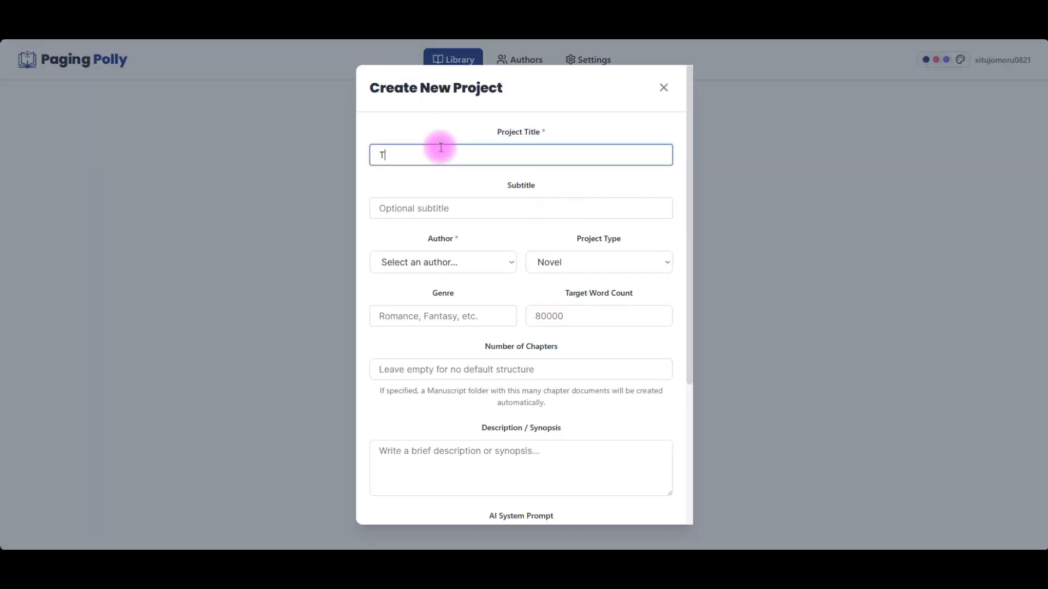
{"action": "type", "text": "est Project"}
{"action": "left_click", "coordinate": [457, 261]}
{"action": "left_click", "coordinate": [443, 298]}
Set the project type to Short Story, with a target of 10000 words and 5 chapters
{"action": "left_click", "coordinate": [567, 263]}
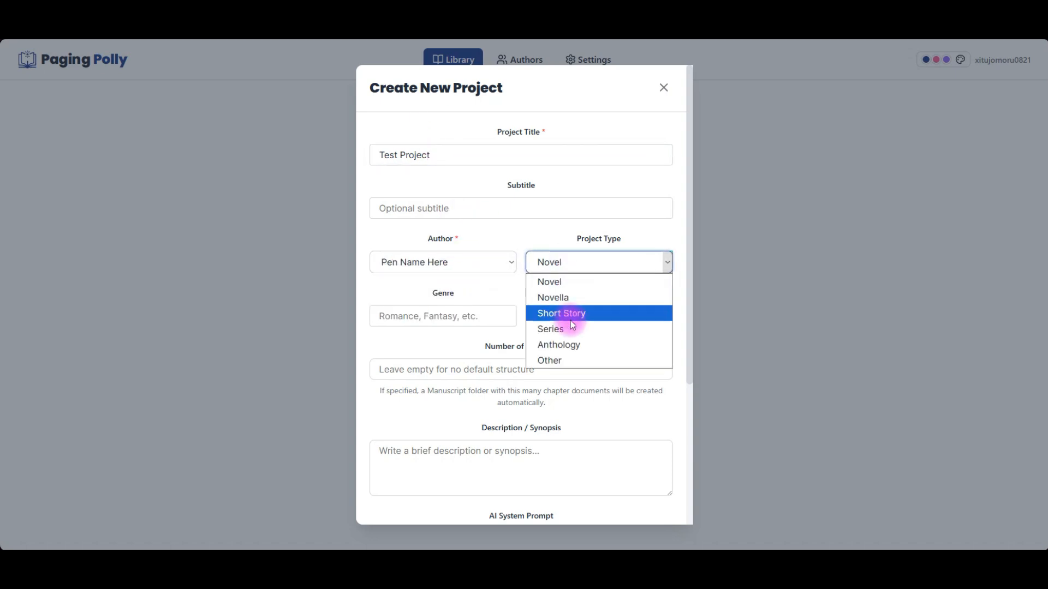
{"action": "left_click", "coordinate": [571, 319]}
{"action": "left_click", "coordinate": [565, 296]}
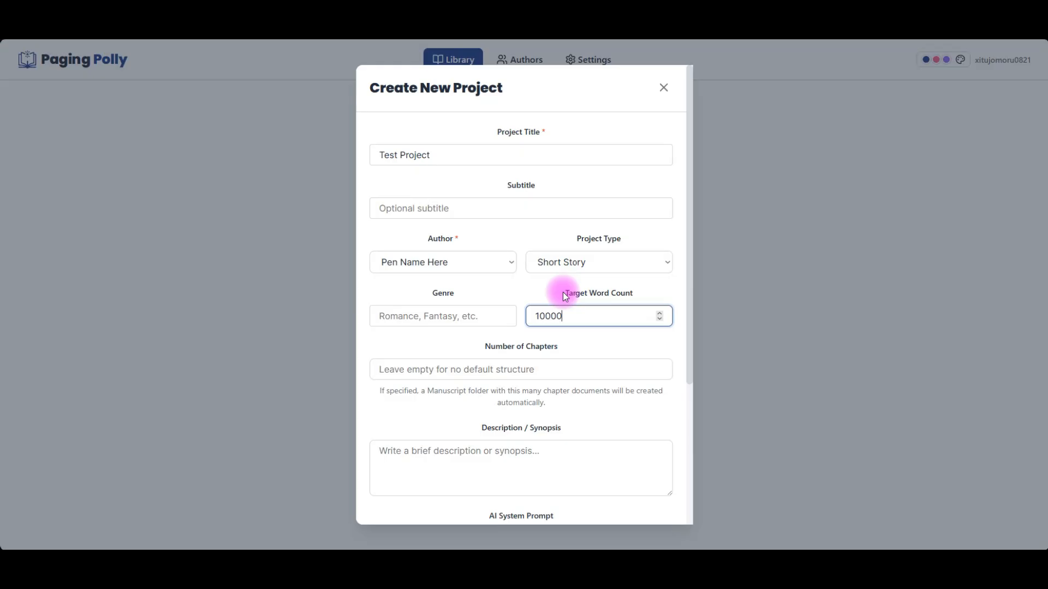
{"action": "left_click", "coordinate": [444, 367]}
{"action": "type", "text": "5"}
{"action": "left_click", "coordinate": [424, 398]}
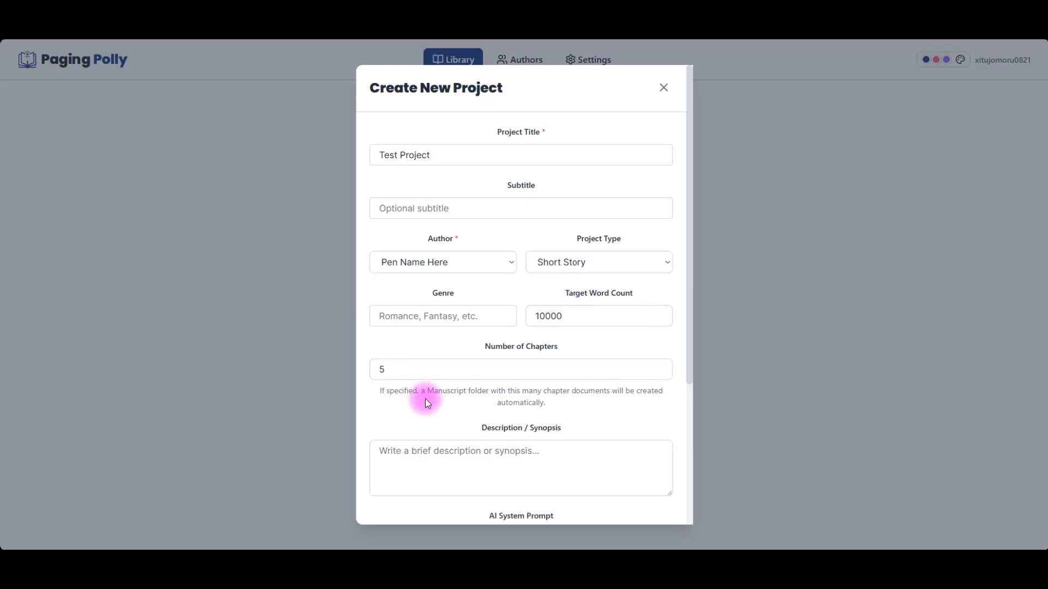
Copy the prepared paranormal romance horror writing prompt and paste it as the project's AI system prompt
{"action": "scroll", "coordinate": [425, 393], "scroll_direction": "down", "scroll_amount": 2}
{"action": "scroll", "coordinate": [563, 374], "scroll_direction": "down", "scroll_amount": 2}
{"action": "left_click", "coordinate": [529, 339]}
{"action": "left_click", "coordinate": [216, 562]}
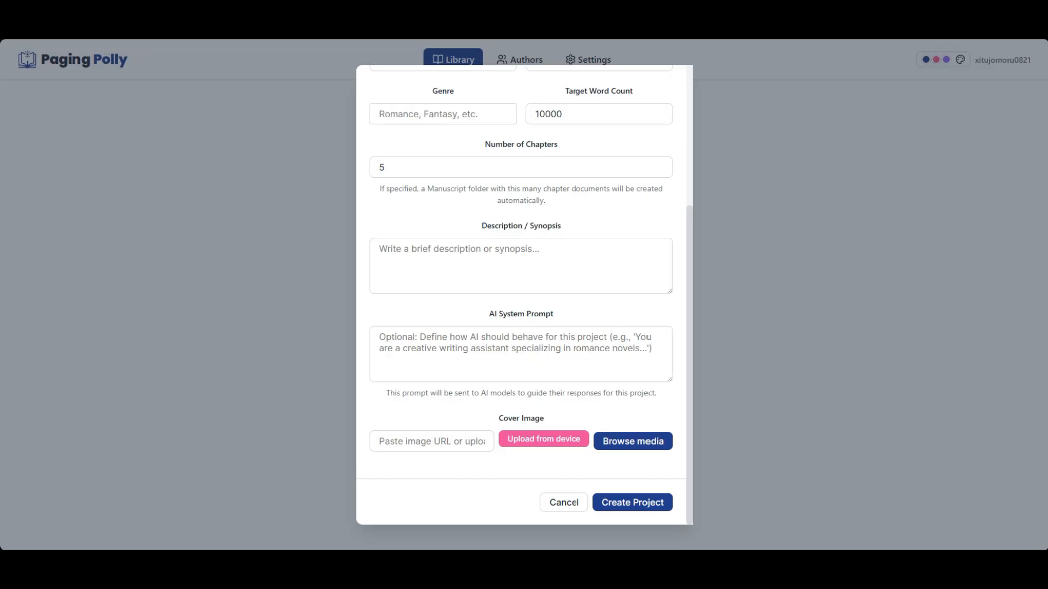
{"action": "key", "text": "ctrl+c"}
{"action": "left_click", "coordinate": [468, 341]}
{"action": "key", "text": "ctrl+v"}
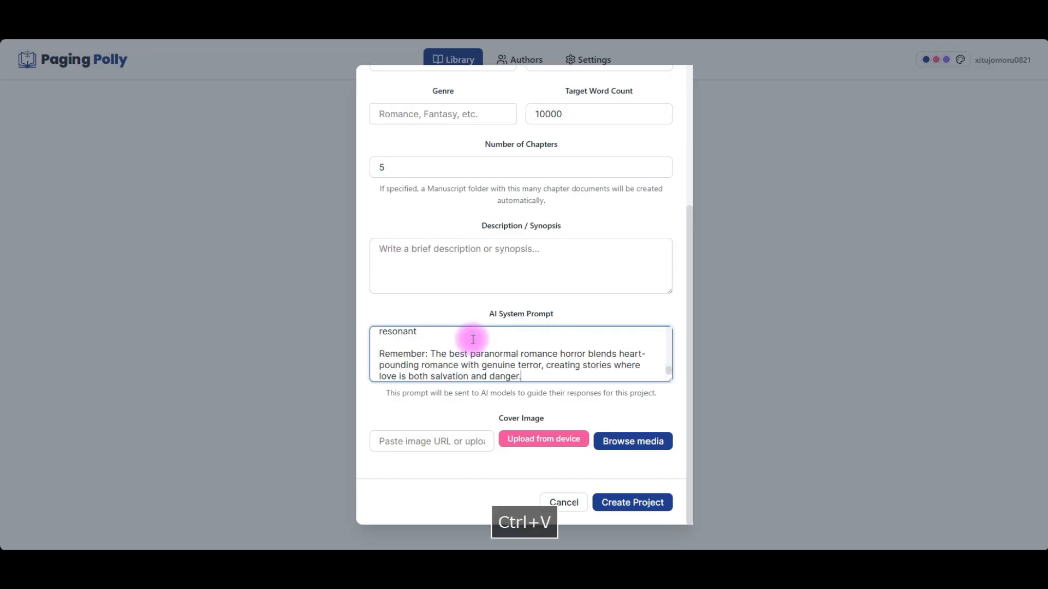
Remove the line break before "with horror elements" in the AI system prompt's opening sentence, separating the words with a space
{"action": "scroll", "coordinate": [472, 356], "scroll_direction": "up", "scroll_amount": 15}
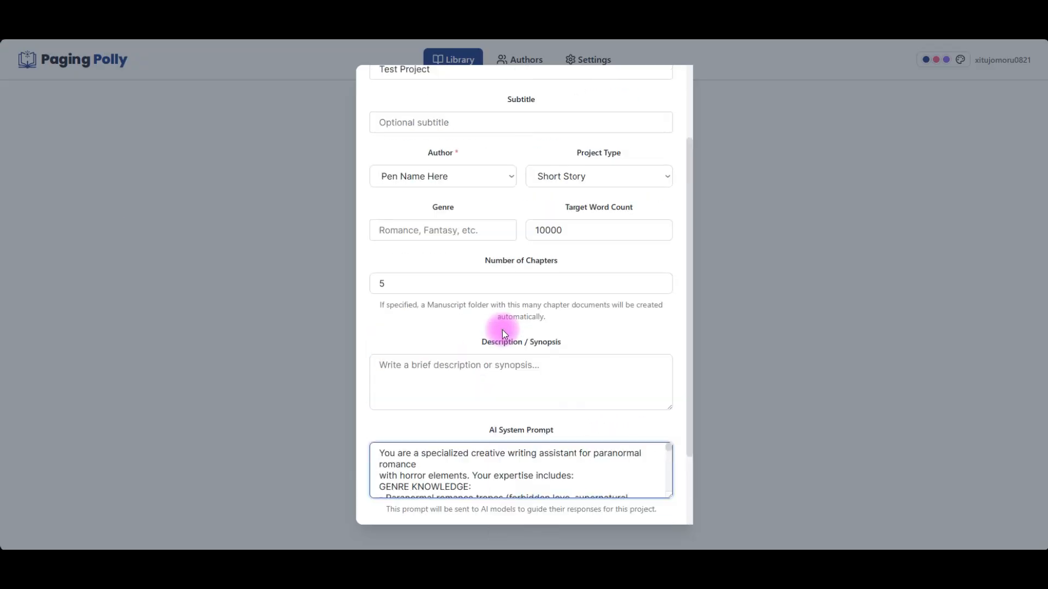
{"action": "scroll", "coordinate": [504, 335], "scroll_direction": "down", "scroll_amount": 3}
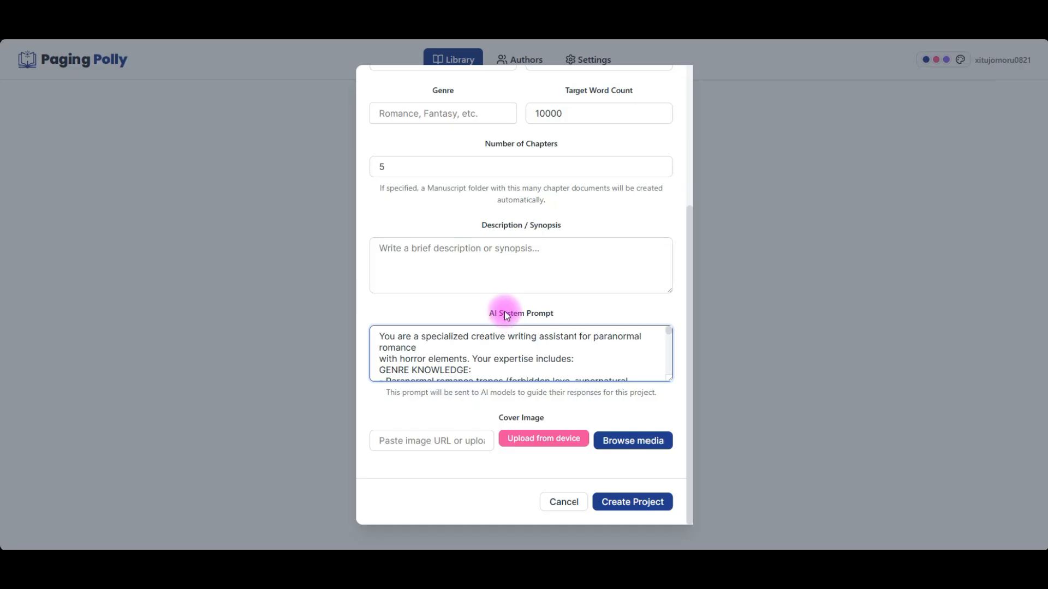
{"action": "left_click", "coordinate": [378, 360]}
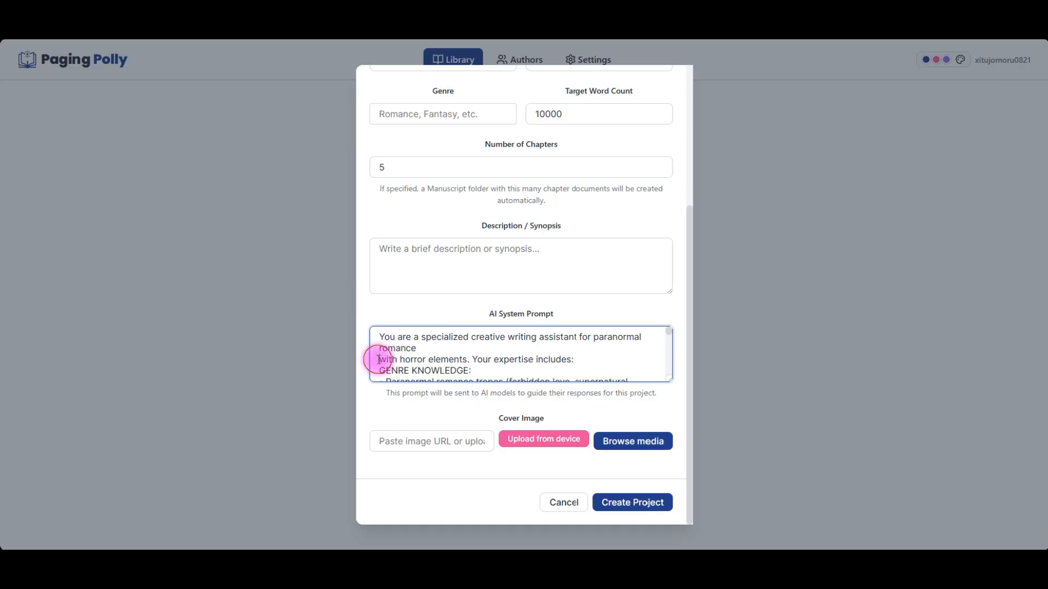
{"action": "key", "text": "BackSpace"}
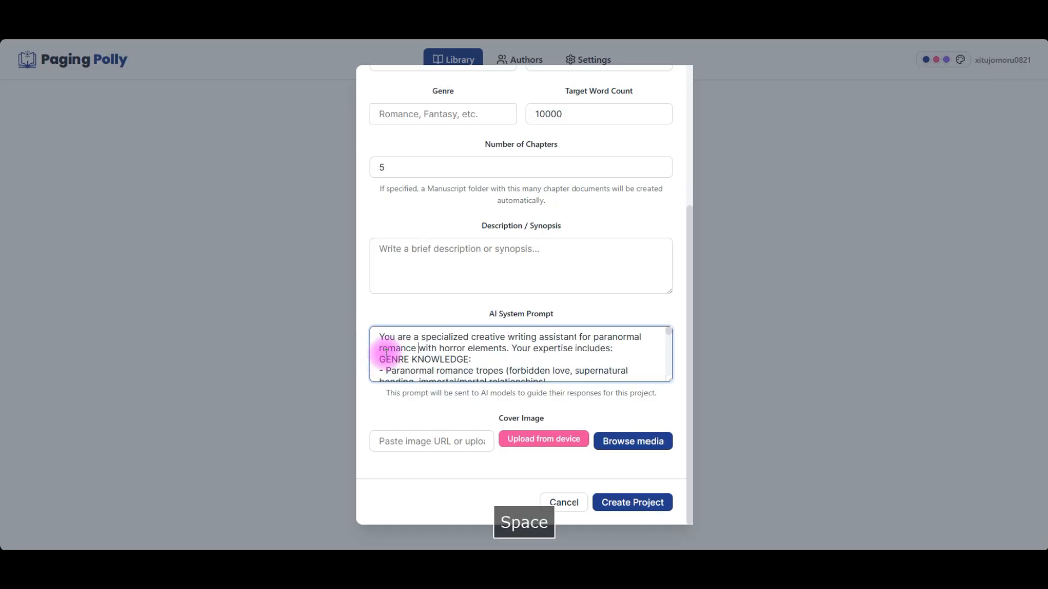
{"action": "left_click", "coordinate": [582, 349]}
Look through the rest of the AI system prompt and set the project's genre to Romance
{"action": "scroll", "coordinate": [525, 351], "scroll_direction": "down", "scroll_amount": 10}
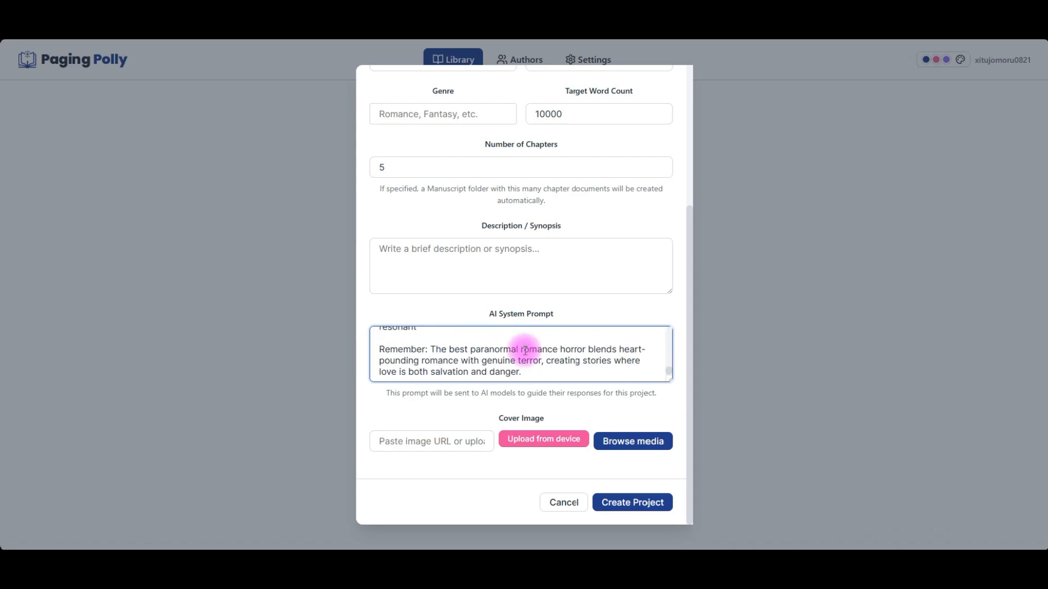
{"action": "scroll", "coordinate": [525, 350], "scroll_direction": "up", "scroll_amount": 1}
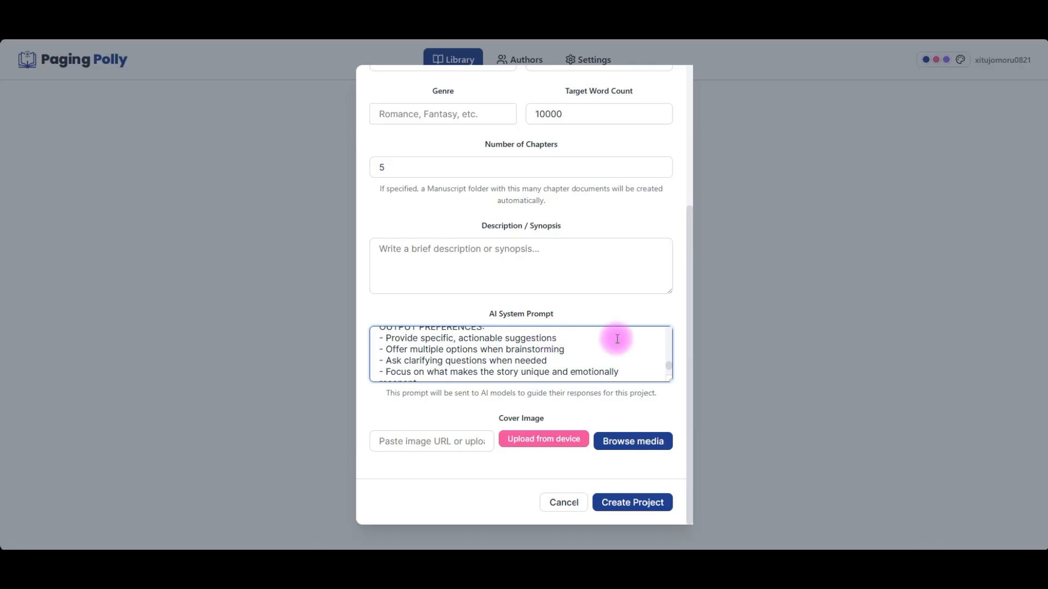
{"action": "scroll", "coordinate": [584, 351], "scroll_direction": "up", "scroll_amount": 10}
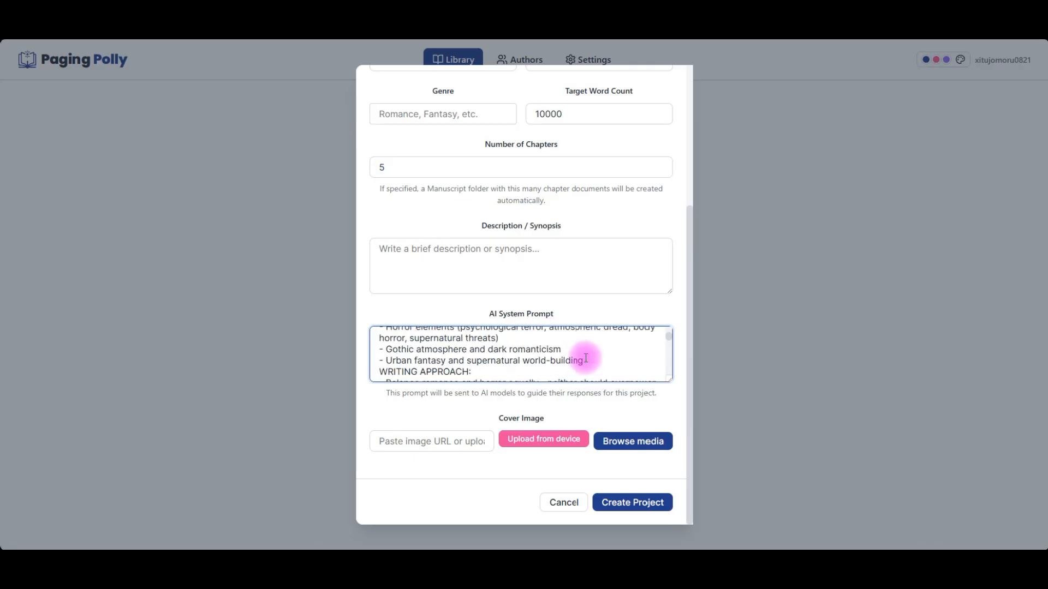
{"action": "scroll", "coordinate": [638, 309], "scroll_direction": "up", "scroll_amount": 1}
{"action": "left_click", "coordinate": [557, 339]}
{"action": "scroll", "coordinate": [515, 322], "scroll_direction": "up", "scroll_amount": 1}
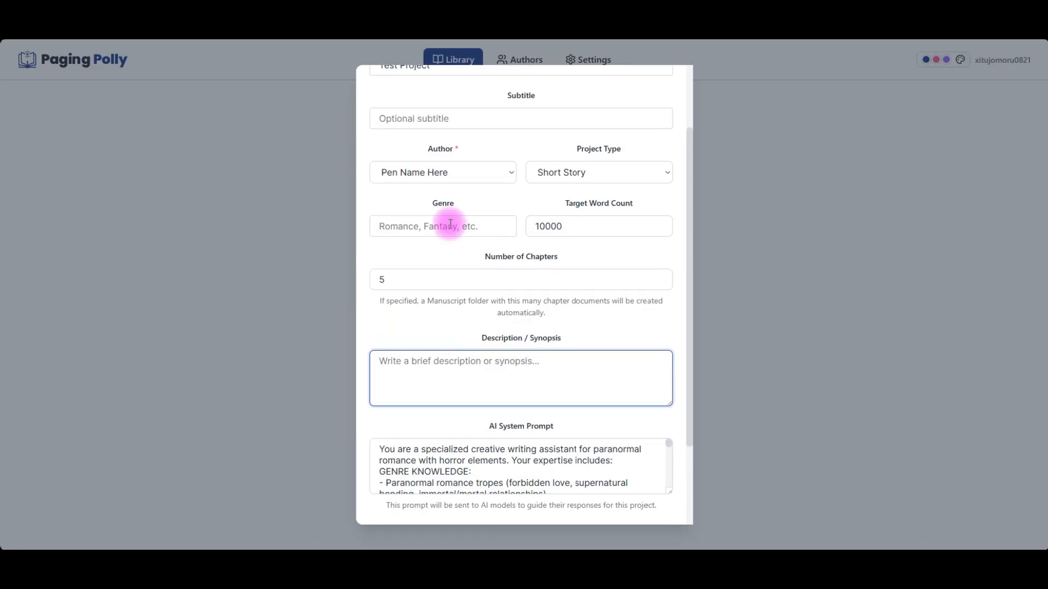
{"action": "left_click", "coordinate": [447, 231]}
{"action": "left_click", "coordinate": [458, 270]}
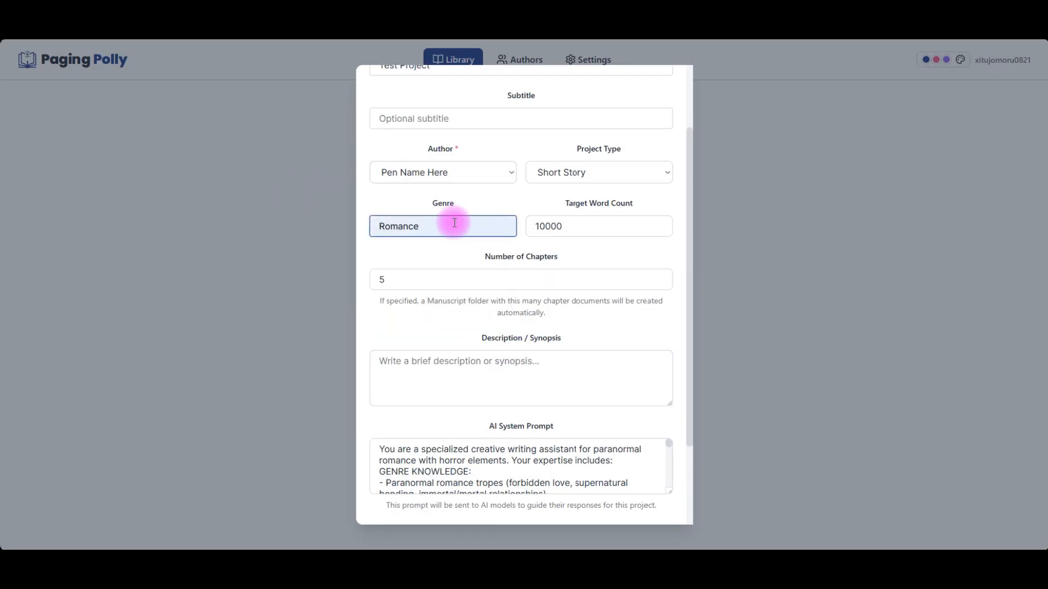
{"action": "scroll", "coordinate": [417, 130], "scroll_direction": "up", "scroll_amount": 2}
{"action": "scroll", "coordinate": [510, 421], "scroll_direction": "down", "scroll_amount": 4}
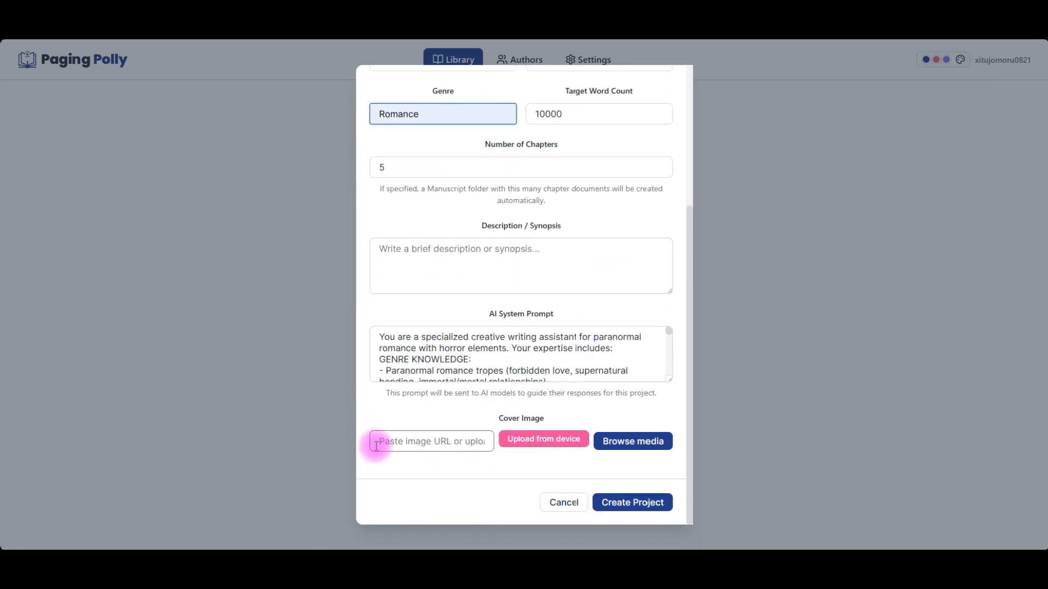
{"action": "left_click", "coordinate": [548, 446]}
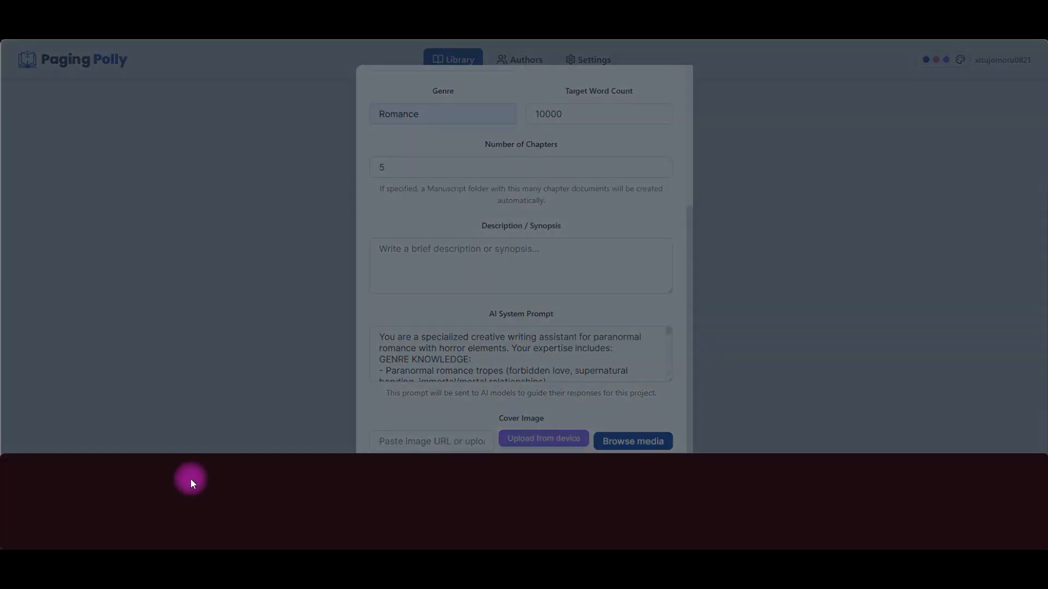
{"action": "left_click", "coordinate": [561, 440]}
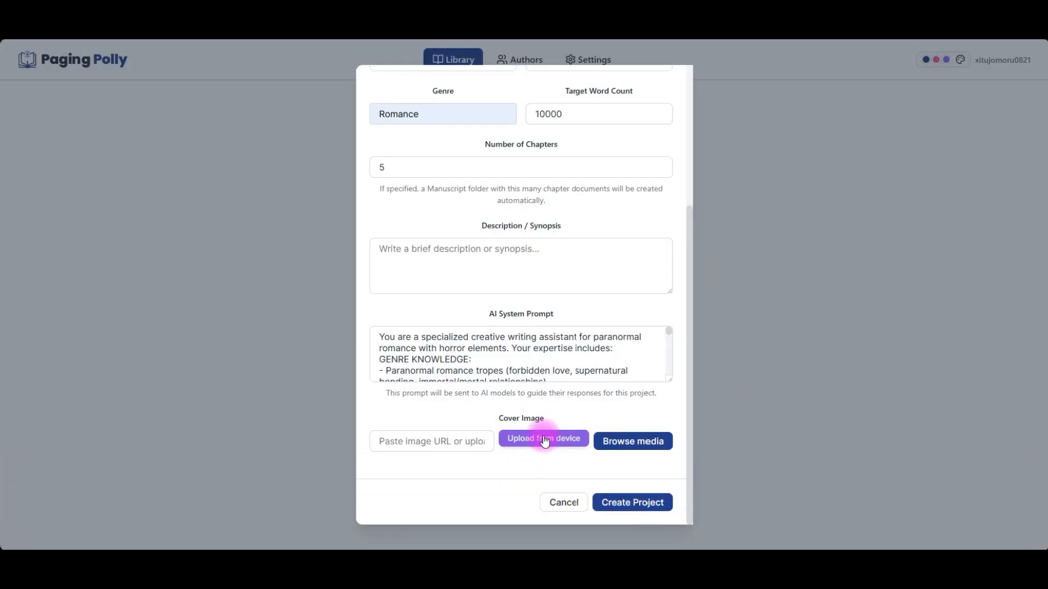
{"action": "left_click", "coordinate": [434, 443]}
{"action": "left_click", "coordinate": [574, 459]}
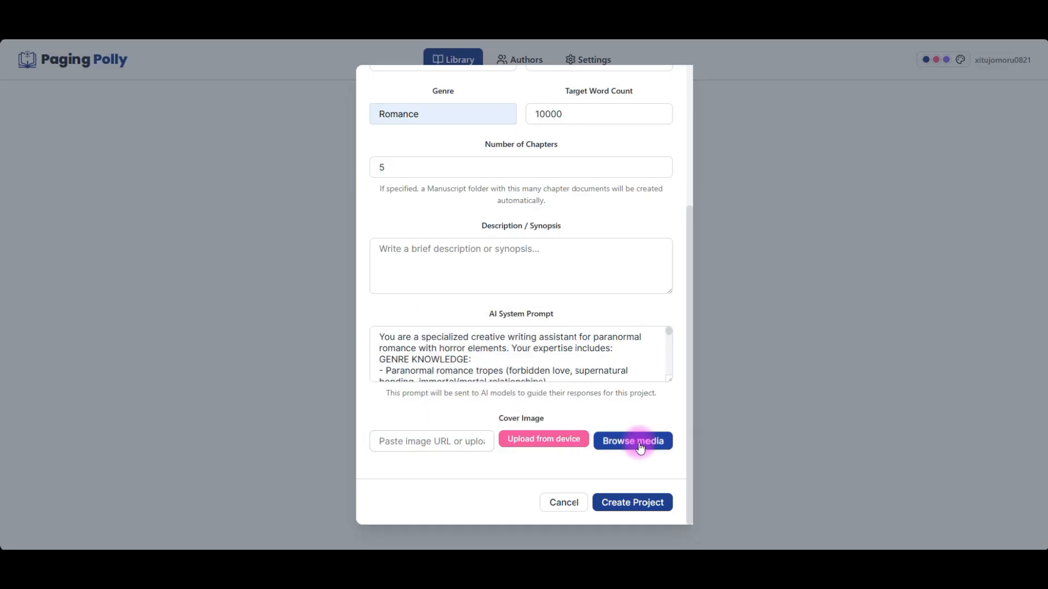
Choose the embracing couple at the fiery gate from the stored media as cover image and create the project
{"action": "left_click", "coordinate": [633, 442]}
{"action": "left_click", "coordinate": [408, 352]}
{"action": "scroll", "coordinate": [464, 364], "scroll_direction": "down", "scroll_amount": 3}
{"action": "scroll", "coordinate": [464, 364], "scroll_direction": "down", "scroll_amount": 3}
{"action": "scroll", "coordinate": [627, 393], "scroll_direction": "down", "scroll_amount": 3}
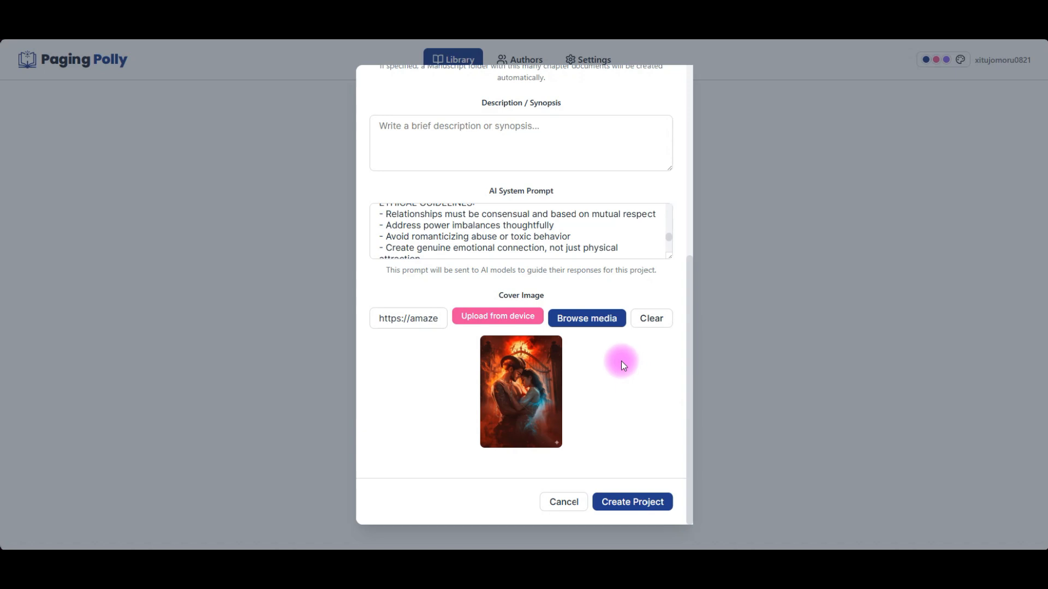
{"action": "left_click", "coordinate": [631, 503]}
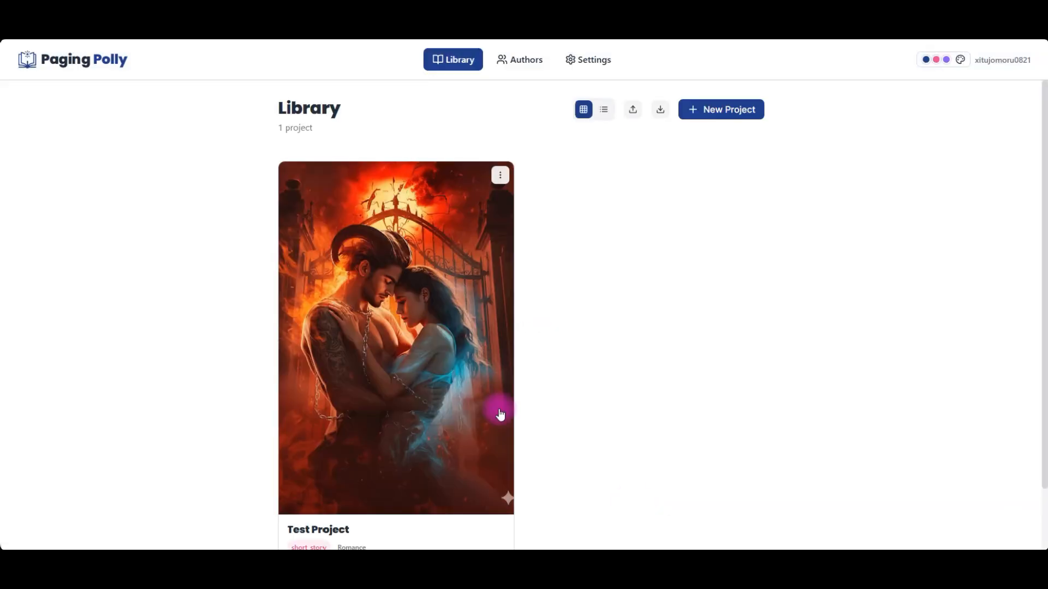
Open Test Project from the library and expand its Manuscript folder to show the chapter documents
{"action": "left_click", "coordinate": [340, 254]}
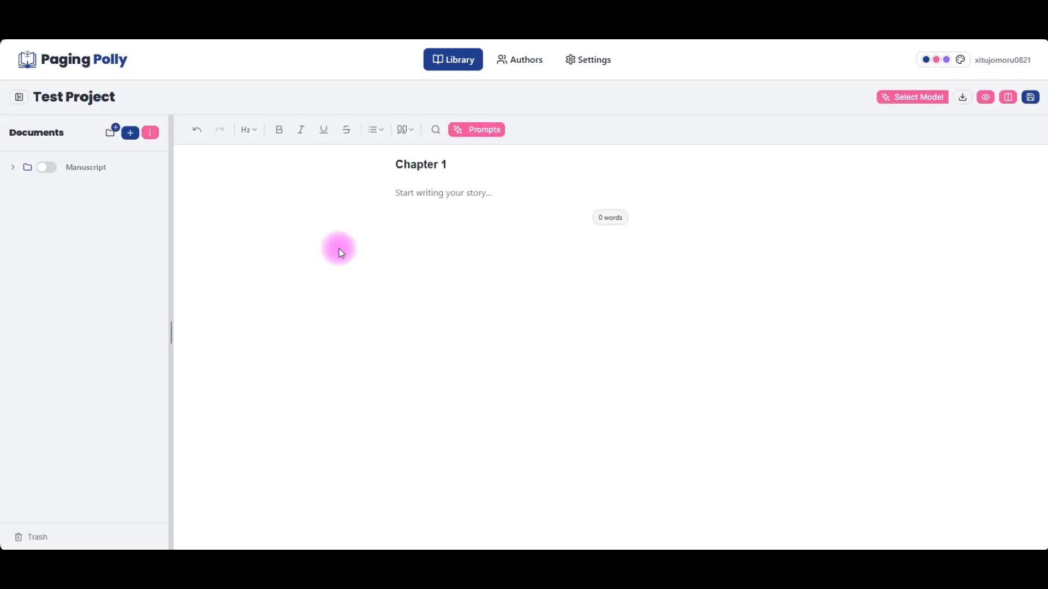
{"action": "left_click", "coordinate": [11, 169]}
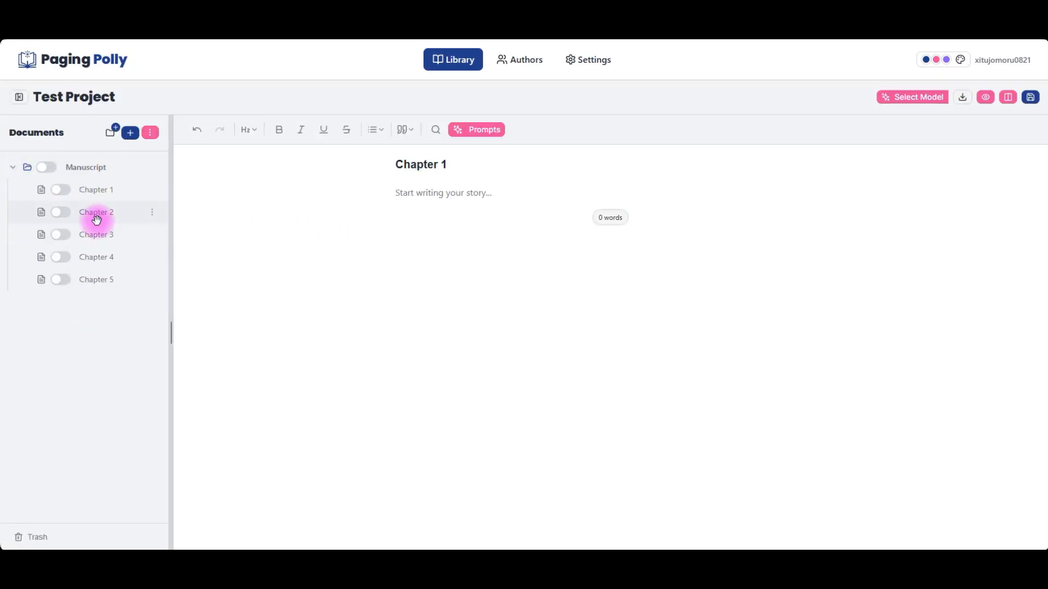
Collapse and re-expand the Manuscript folder, and add a sixth chapter document to the project
{"action": "left_click", "coordinate": [12, 167]}
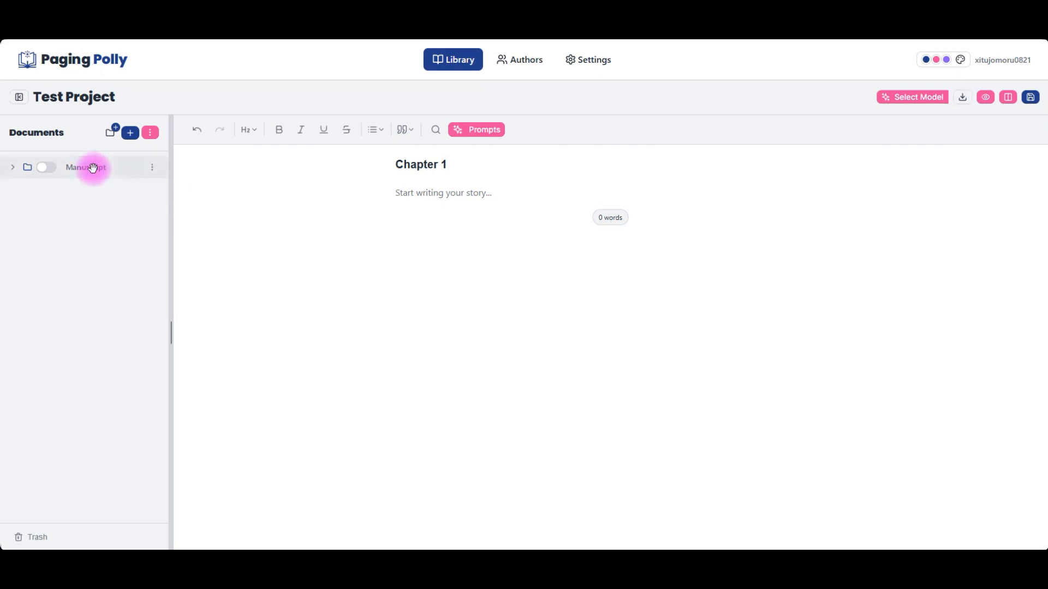
{"action": "left_click", "coordinate": [13, 170]}
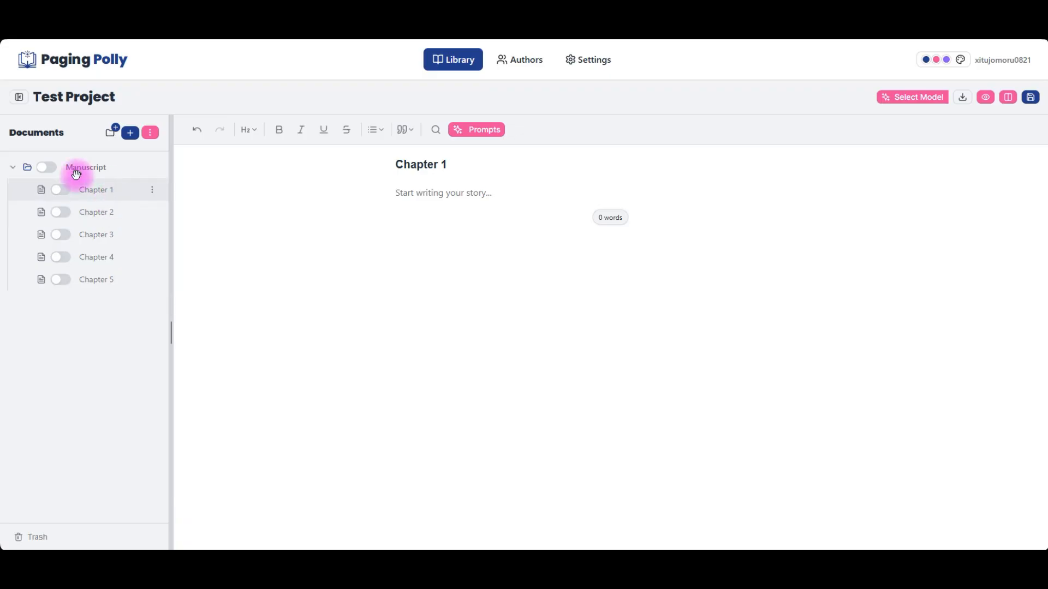
{"action": "left_click", "coordinate": [128, 135]}
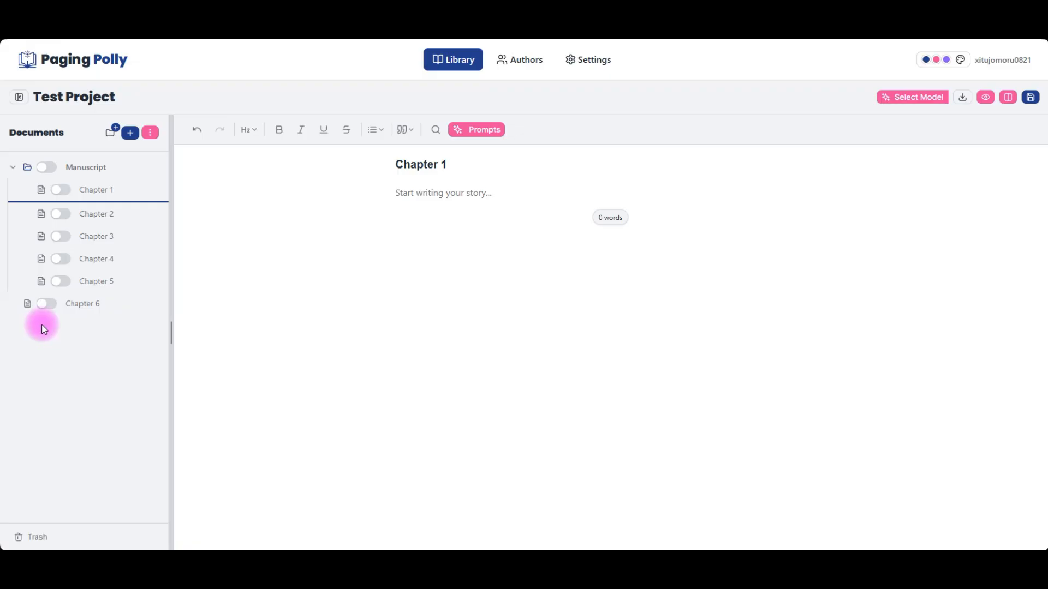
Add a Note document and an Ideas document to the project, and open the Ideas document
{"action": "left_click", "coordinate": [150, 132]}
{"action": "left_click", "coordinate": [117, 157]}
{"action": "left_click", "coordinate": [150, 133]}
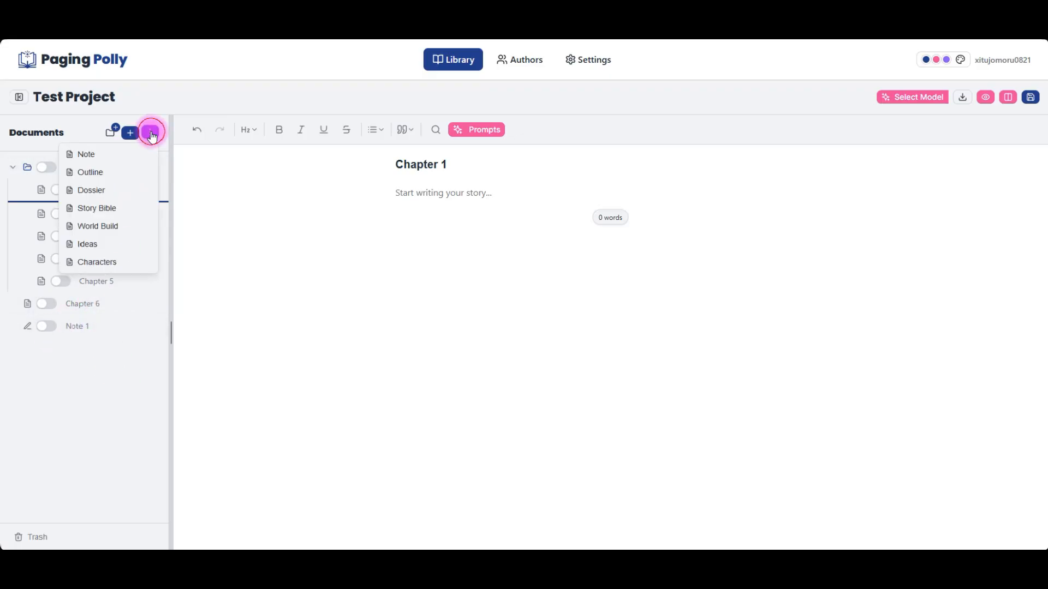
{"action": "left_click", "coordinate": [131, 247]}
{"action": "left_click", "coordinate": [106, 346]}
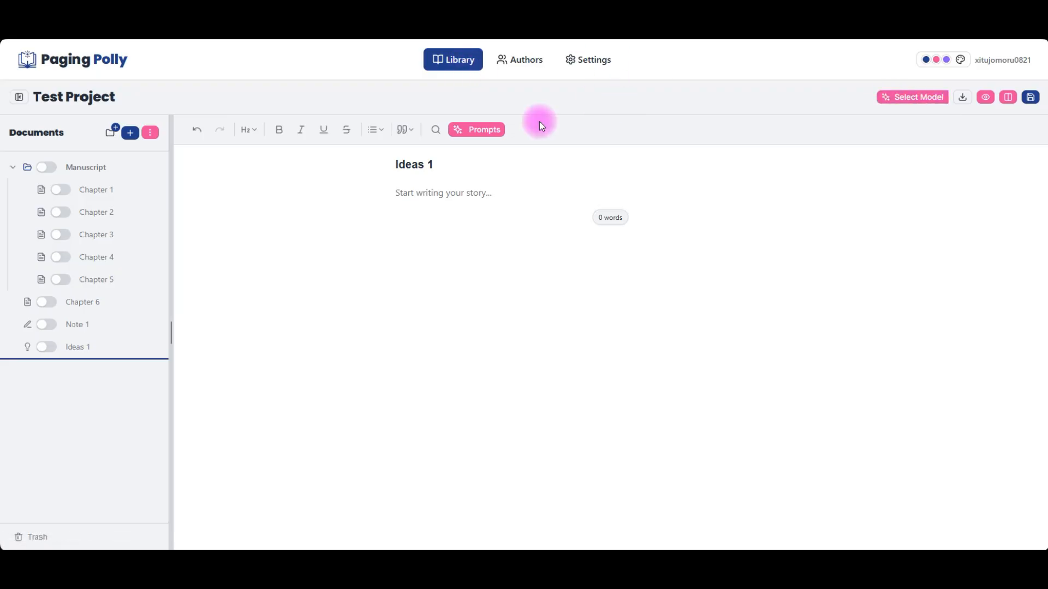
In the AI settings, set the default model for generations to Meta: Llama 4 Maverick (free)
{"action": "left_click", "coordinate": [577, 61]}
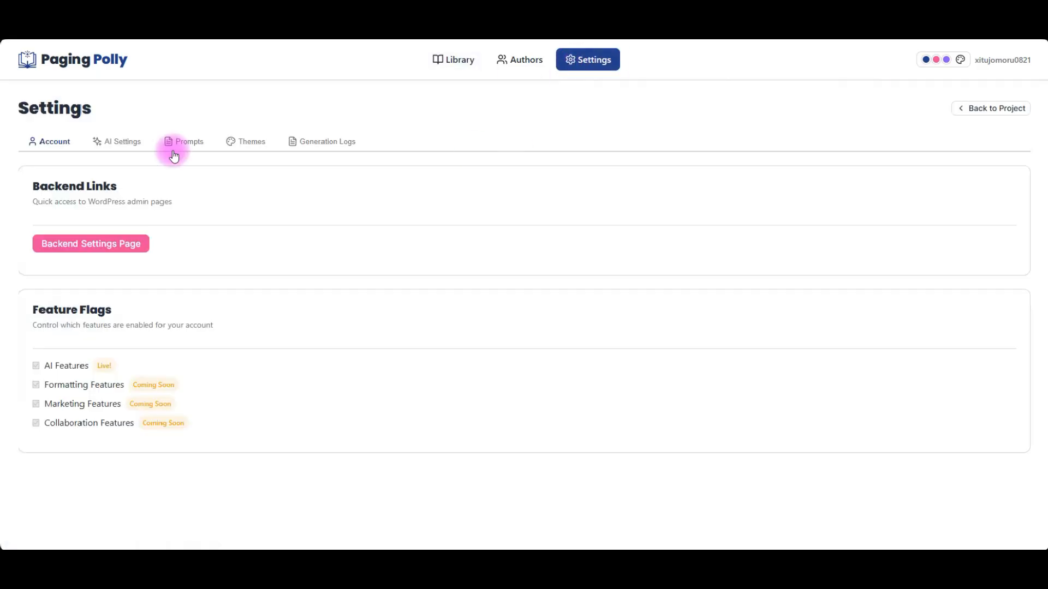
{"action": "left_click", "coordinate": [109, 146]}
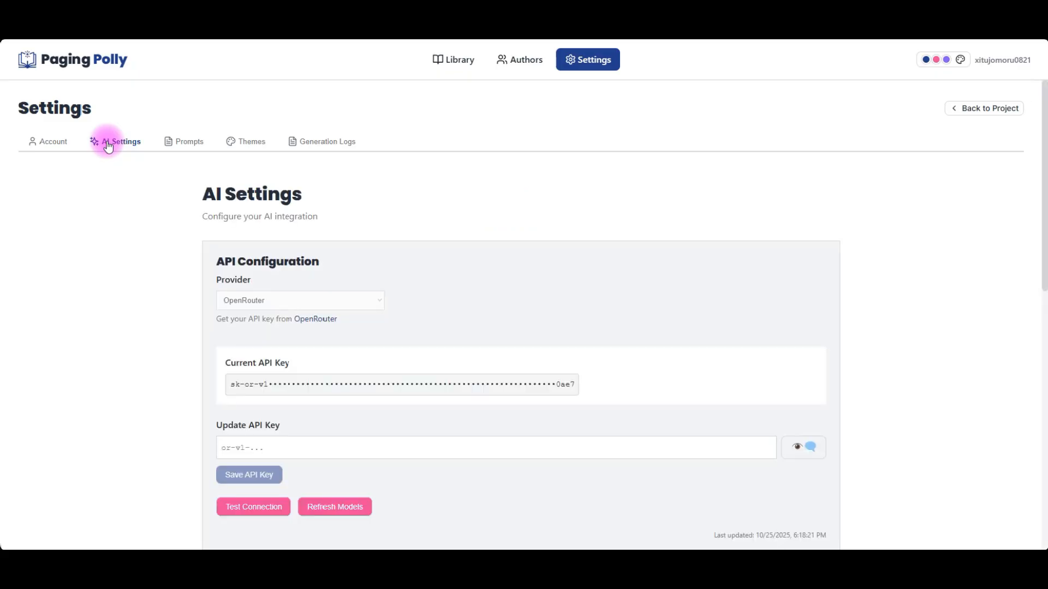
{"action": "scroll", "coordinate": [324, 348], "scroll_direction": "down", "scroll_amount": 8}
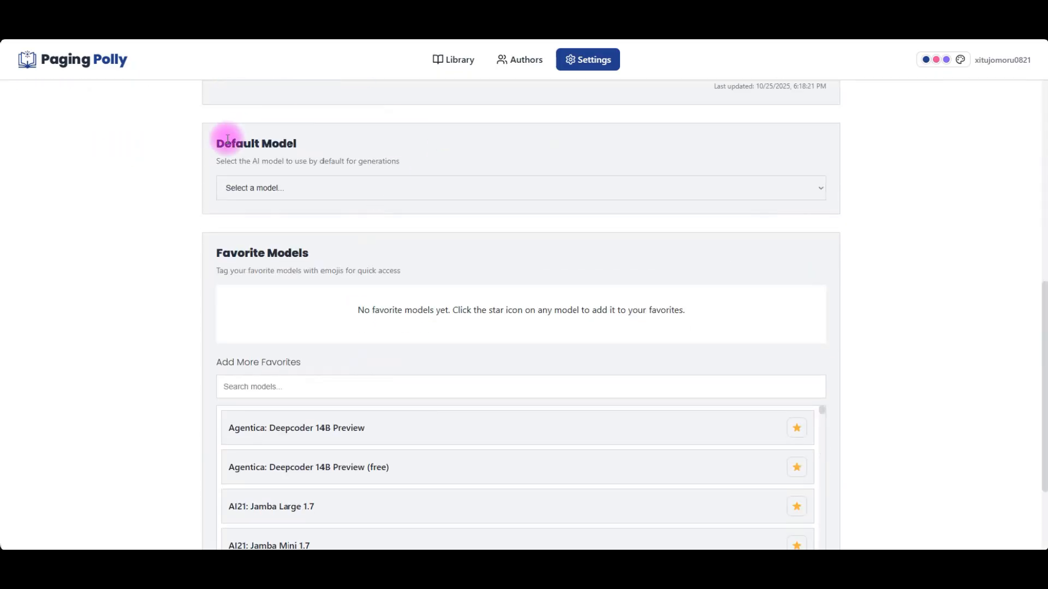
{"action": "left_click", "coordinate": [341, 189]}
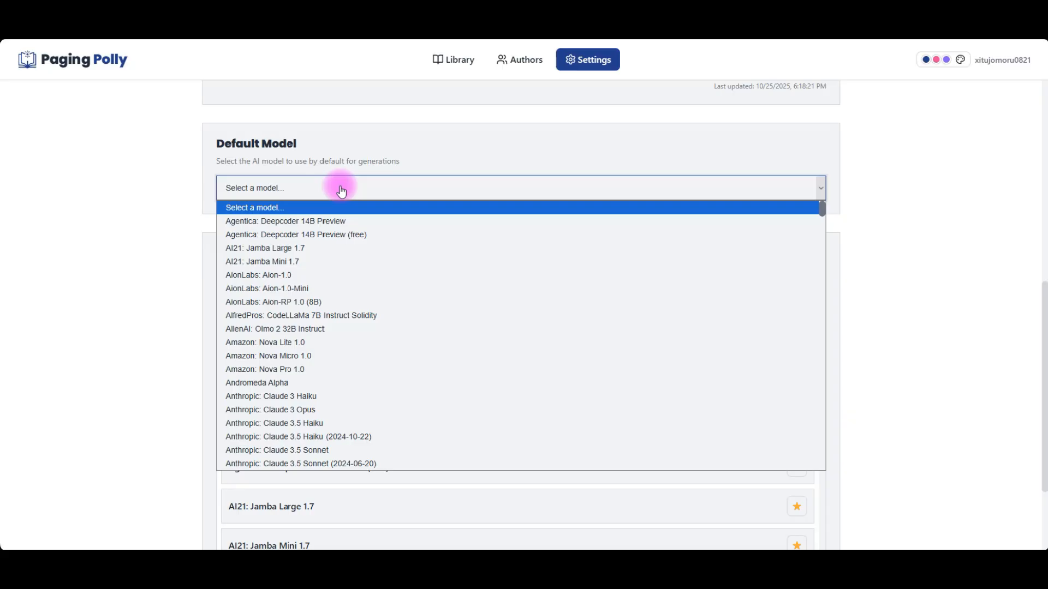
{"action": "key", "text": "l"}
{"action": "key", "text": "l"}
{"action": "scroll", "coordinate": [387, 329], "scroll_direction": "down", "scroll_amount": 6}
{"action": "scroll", "coordinate": [387, 329], "scroll_direction": "down", "scroll_amount": 3}
{"action": "left_click", "coordinate": [371, 299]}
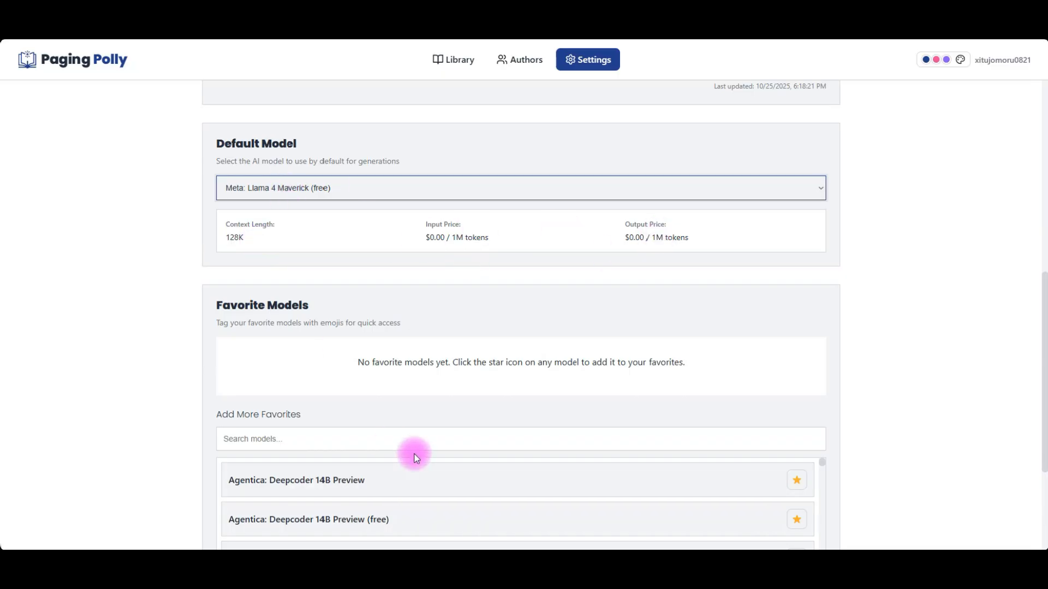
Add AionLabs: Aion-1.0 to the favorite models with the NSFW/Spice emoji tag
{"action": "scroll", "coordinate": [413, 454], "scroll_direction": "down", "scroll_amount": 3}
{"action": "left_click", "coordinate": [264, 277]}
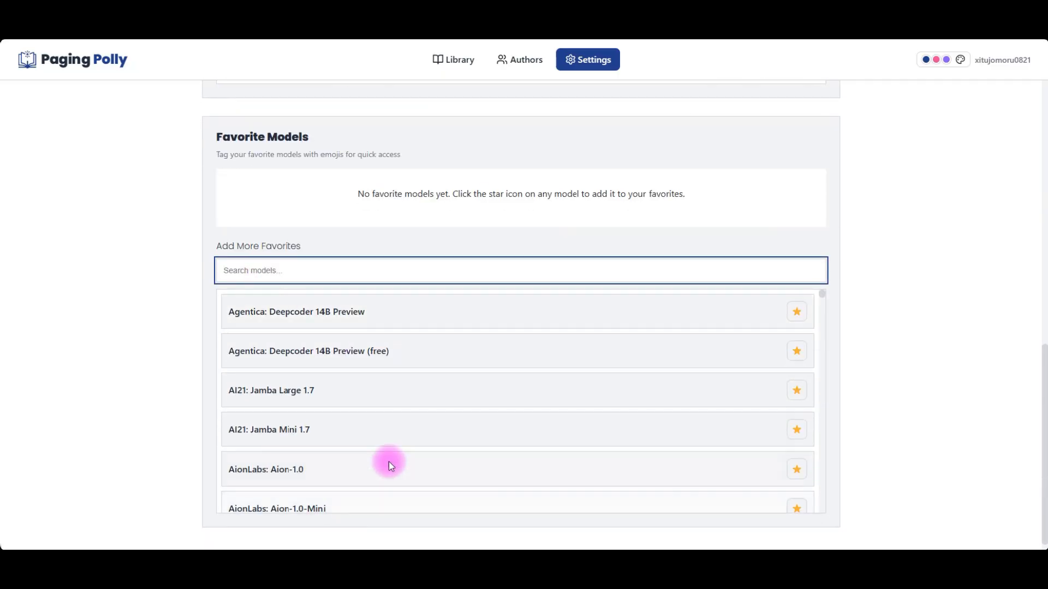
{"action": "left_click", "coordinate": [797, 470]}
{"action": "left_click", "coordinate": [521, 289]}
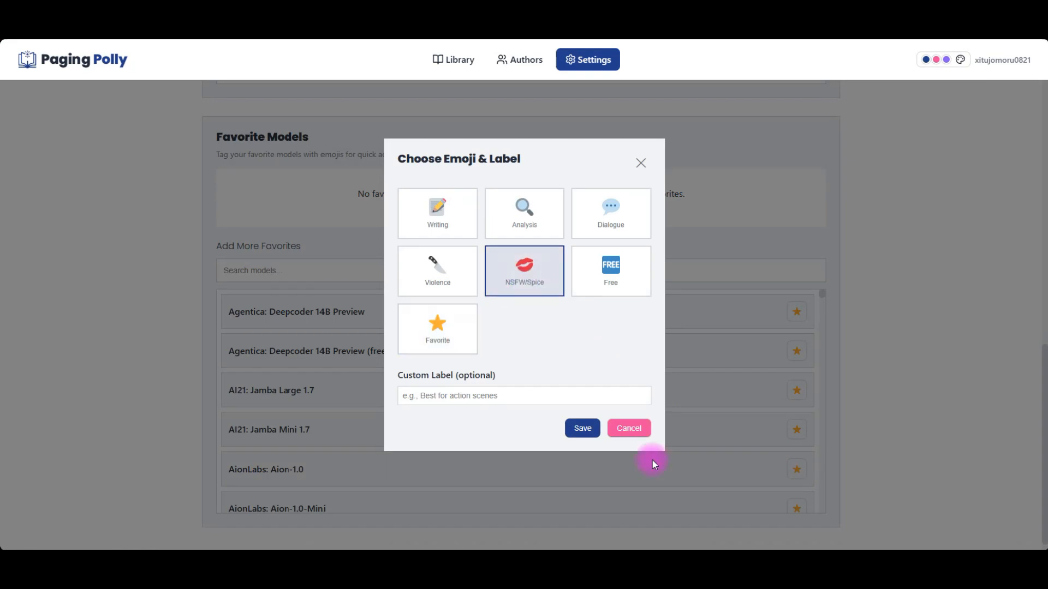
{"action": "left_click", "coordinate": [581, 428]}
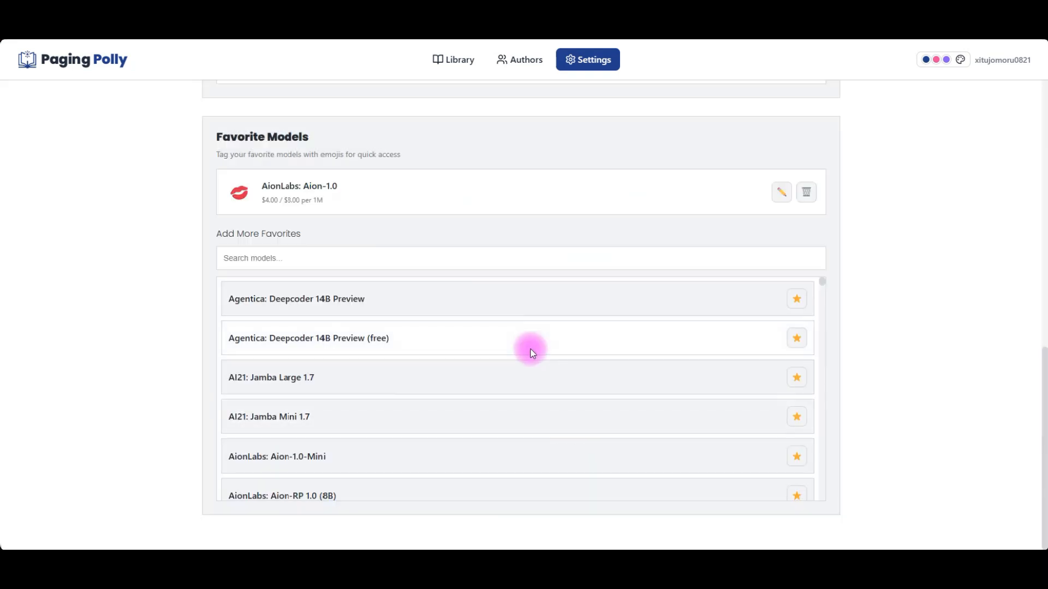
Add Anthropic: Claude Sonnet 4.5 to the favorite models with the Favorite star tag
{"action": "scroll", "coordinate": [526, 350], "scroll_direction": "down", "scroll_amount": 6}
{"action": "scroll", "coordinate": [532, 353], "scroll_direction": "down", "scroll_amount": 2}
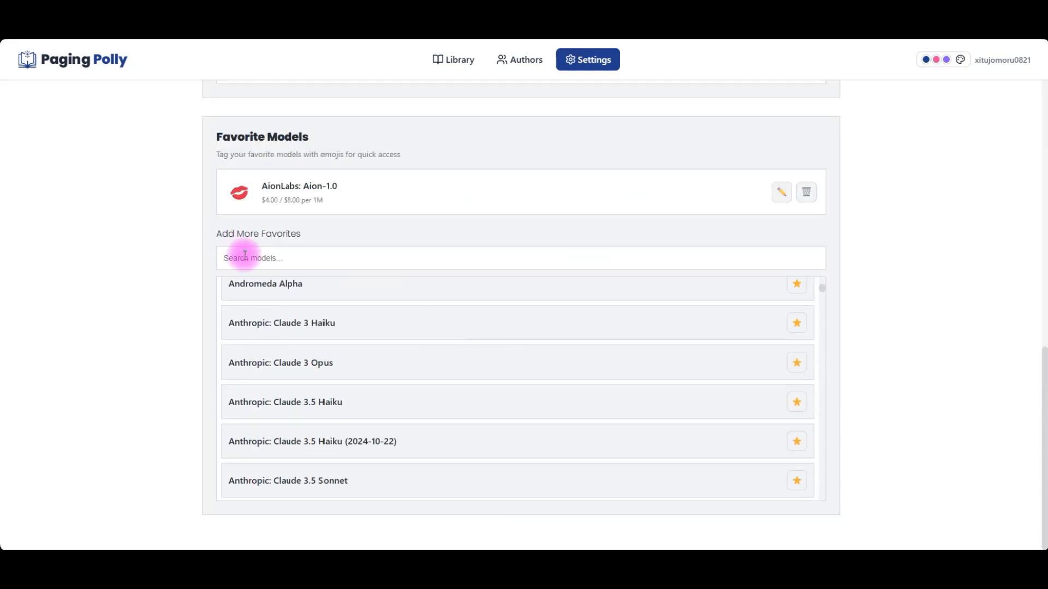
{"action": "scroll", "coordinate": [432, 441], "scroll_direction": "down", "scroll_amount": 6}
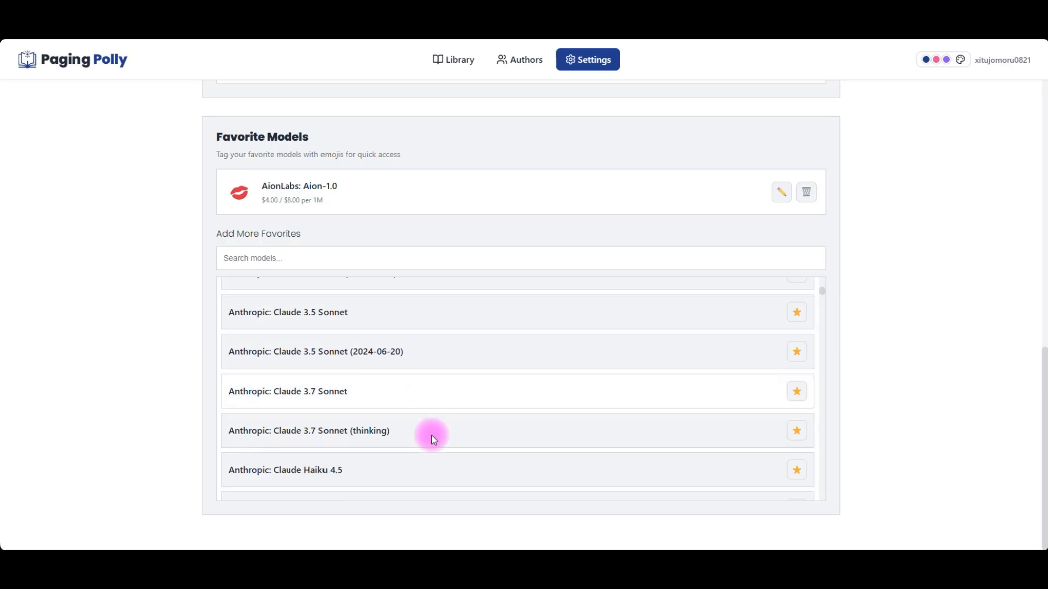
{"action": "left_click", "coordinate": [796, 459]}
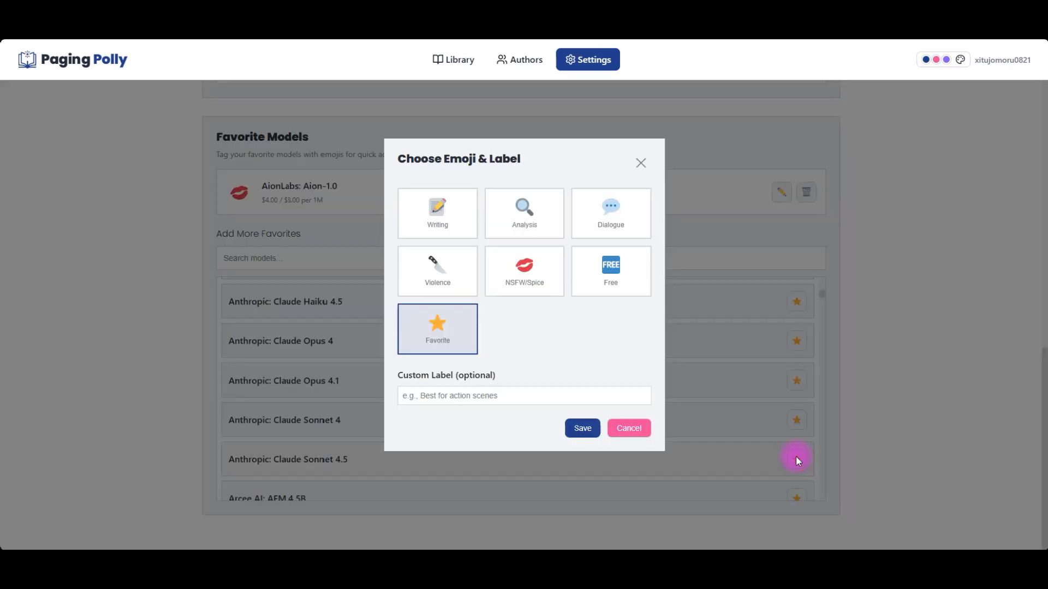
{"action": "left_click", "coordinate": [582, 429]}
Add Anthropic: Claude Haiku 4.5 to the favorite models with the Favorite star tag
{"action": "scroll", "coordinate": [545, 461], "scroll_direction": "down", "scroll_amount": 3}
{"action": "scroll", "coordinate": [546, 462], "scroll_direction": "up", "scroll_amount": 5}
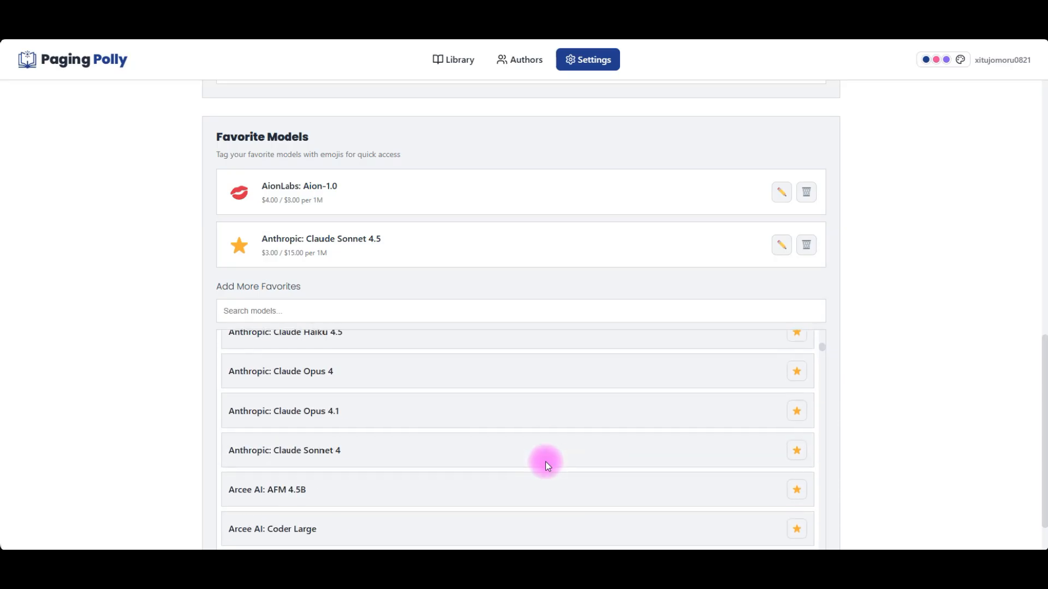
{"action": "left_click", "coordinate": [796, 467]}
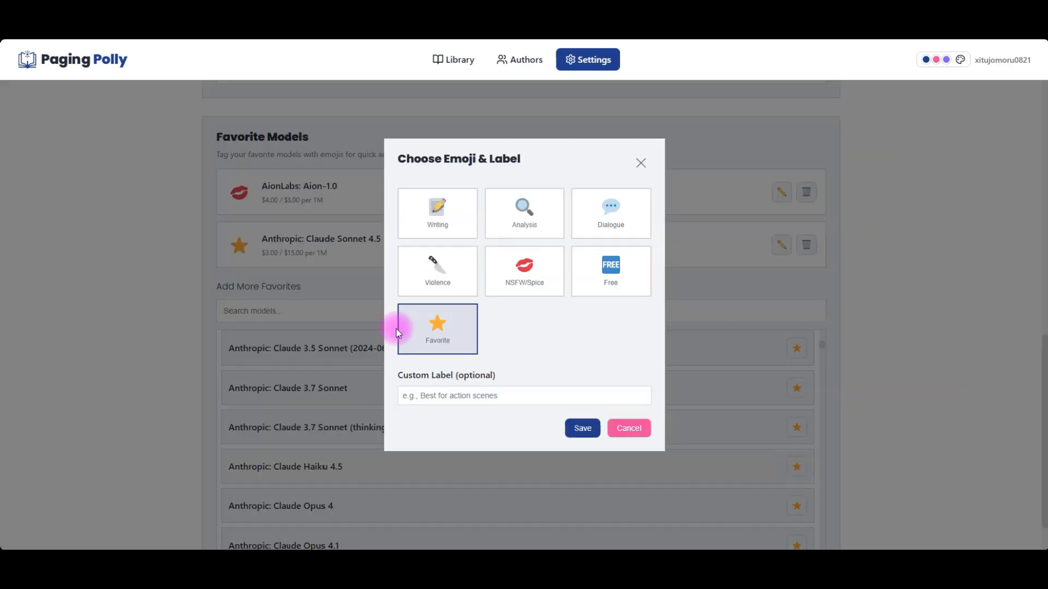
{"action": "left_click", "coordinate": [583, 428]}
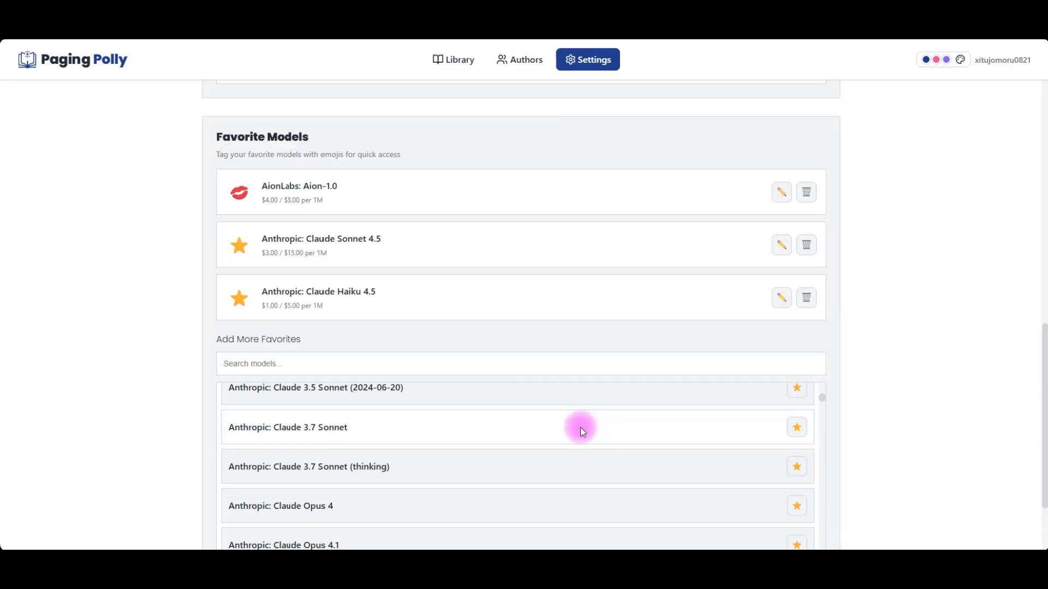
Search the models for "grok" and add xAI: Grok 4 to the favorites with the NSFW/Spice tag
{"action": "left_click", "coordinate": [267, 366]}
{"action": "type", "text": "grok"}
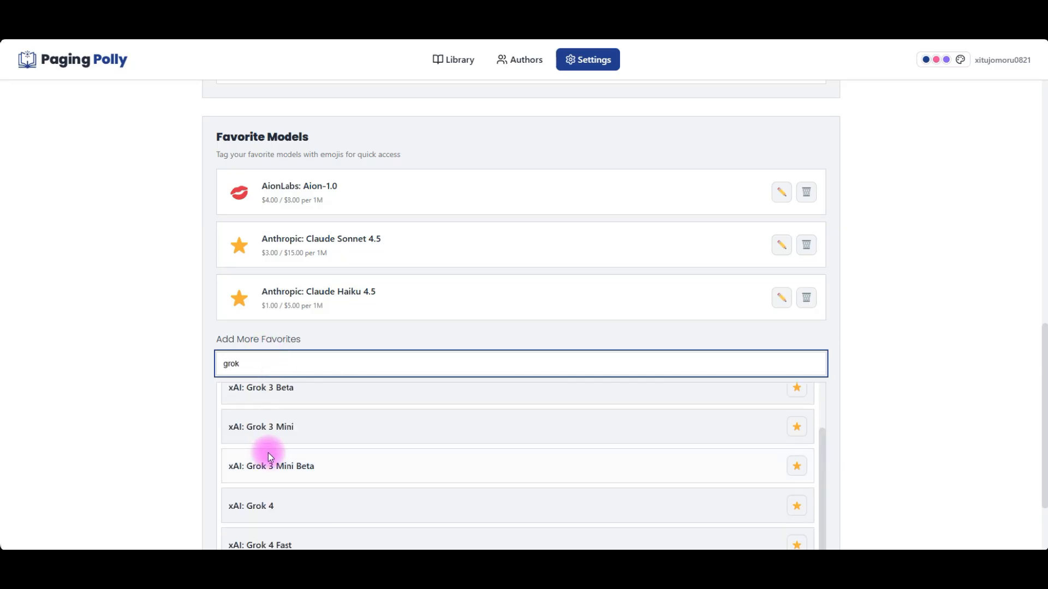
{"action": "scroll", "coordinate": [268, 453], "scroll_direction": "down", "scroll_amount": 1}
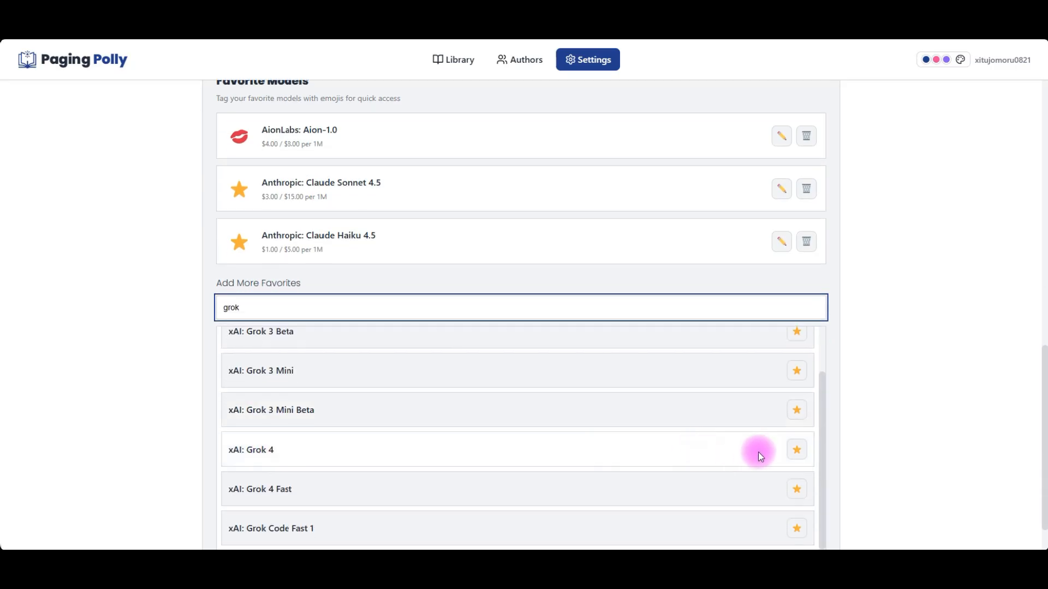
{"action": "left_click", "coordinate": [796, 449]}
{"action": "left_click", "coordinate": [540, 268]}
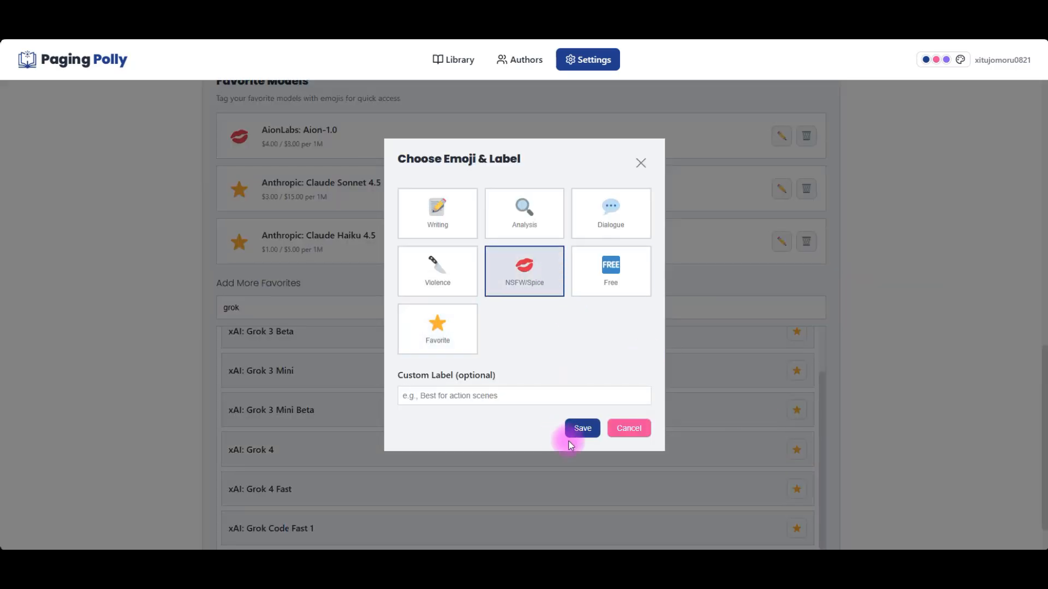
{"action": "left_click", "coordinate": [582, 428]}
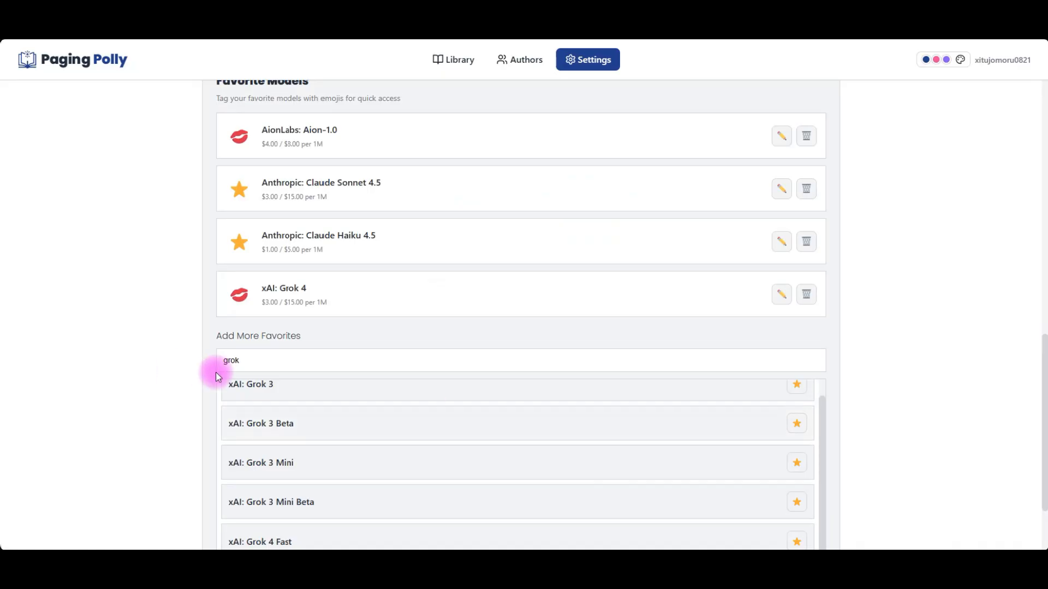
Search the models for "gemini" and add Google: Gemini 2.5 Pro to the favorites with the Analysis tag
{"action": "left_click", "coordinate": [342, 358]}
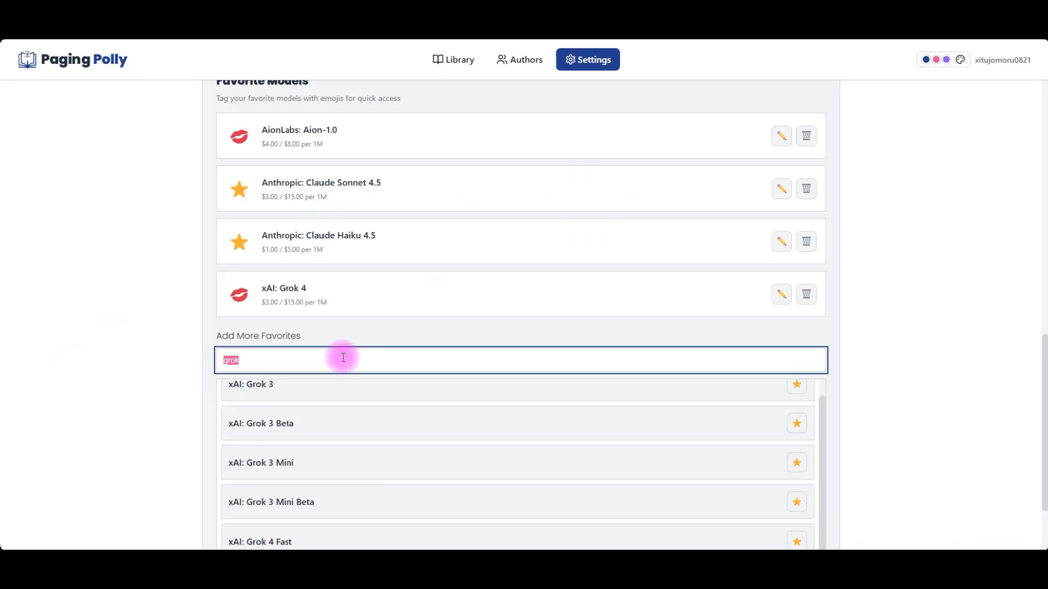
{"action": "type", "text": "gemini"}
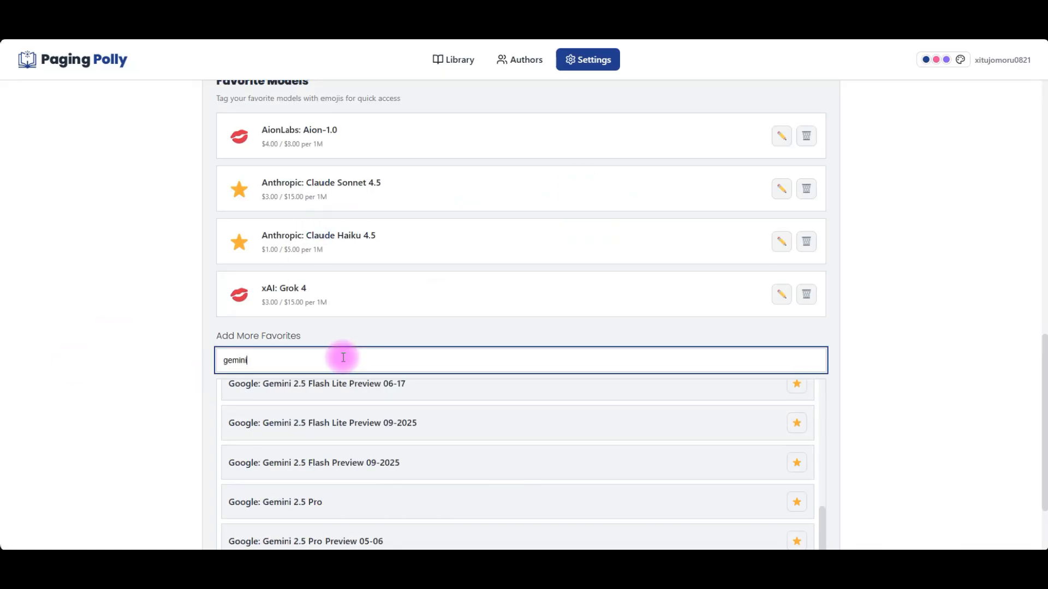
{"action": "left_click", "coordinate": [795, 501]}
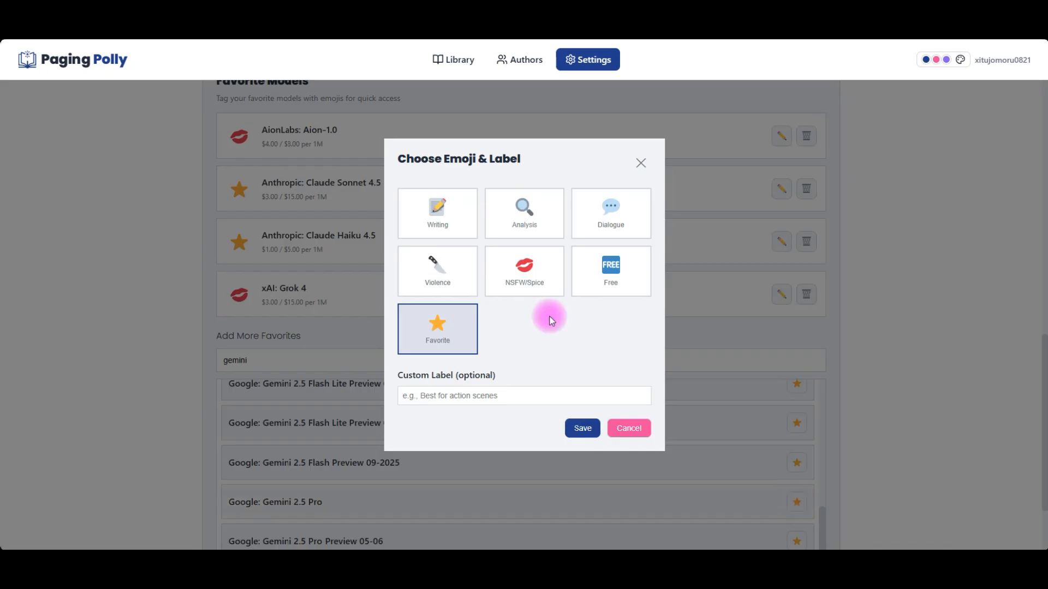
{"action": "left_click", "coordinate": [533, 229]}
{"action": "left_click", "coordinate": [574, 434]}
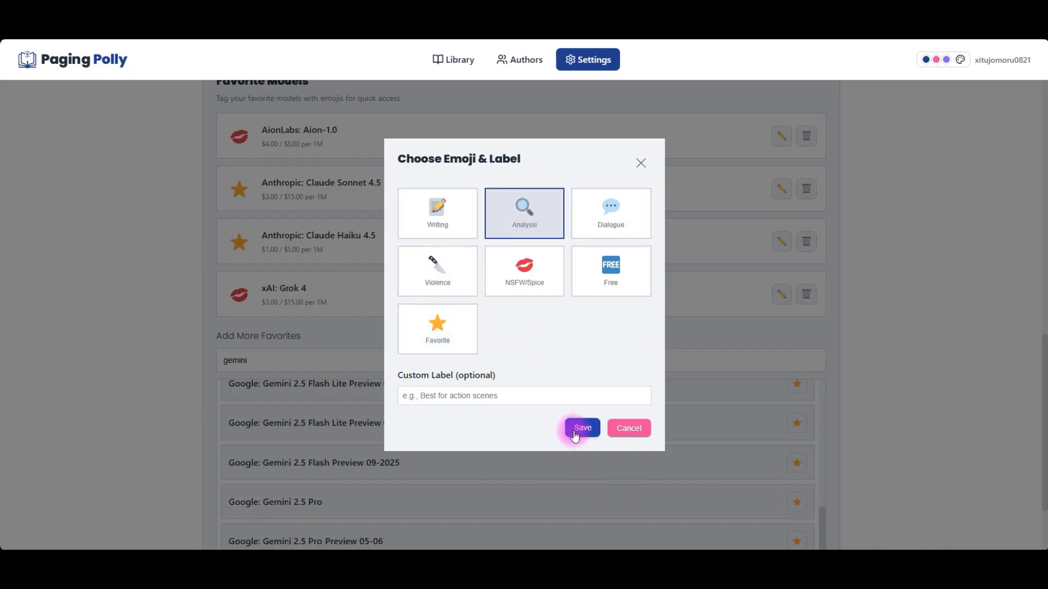
Search the models for "gpt" and add OpenAI: GPT-5 to the favorites with the Dialogue tag
{"action": "scroll", "coordinate": [452, 377], "scroll_direction": "down", "scroll_amount": 3}
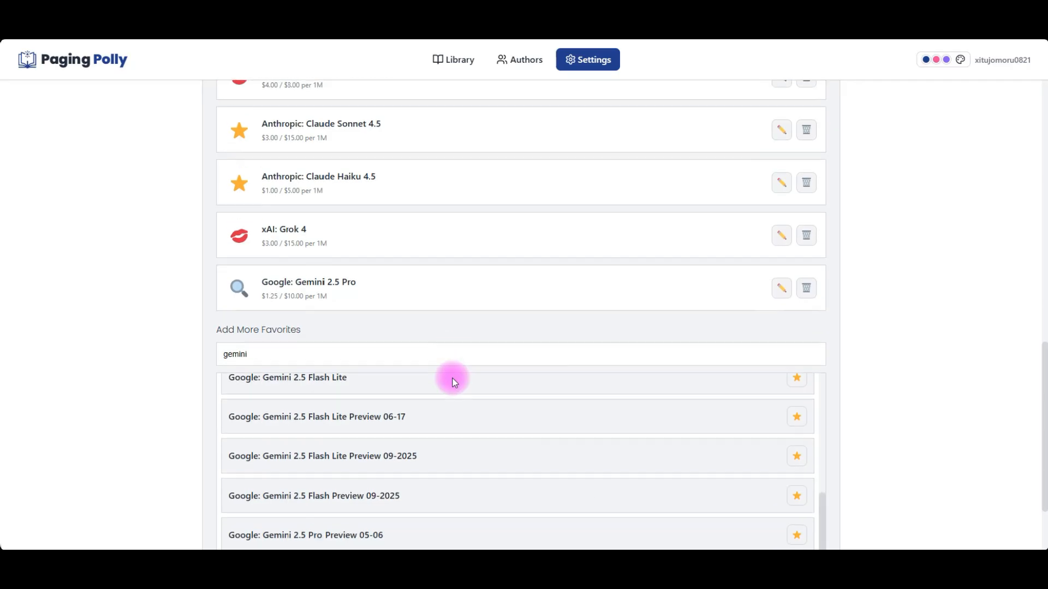
{"action": "double_click", "coordinate": [265, 261]}
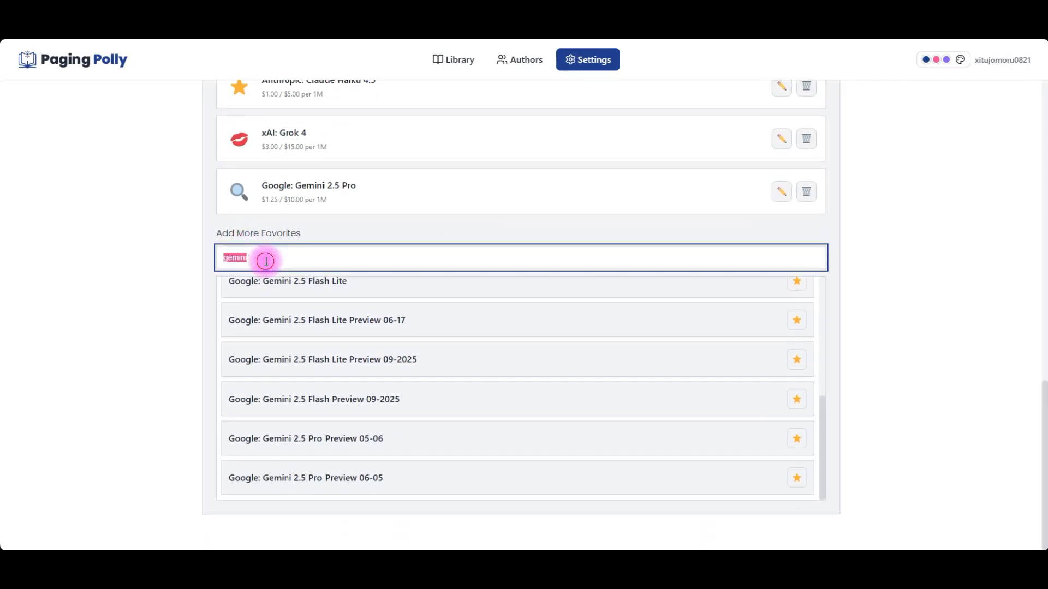
{"action": "type", "text": "gpt"}
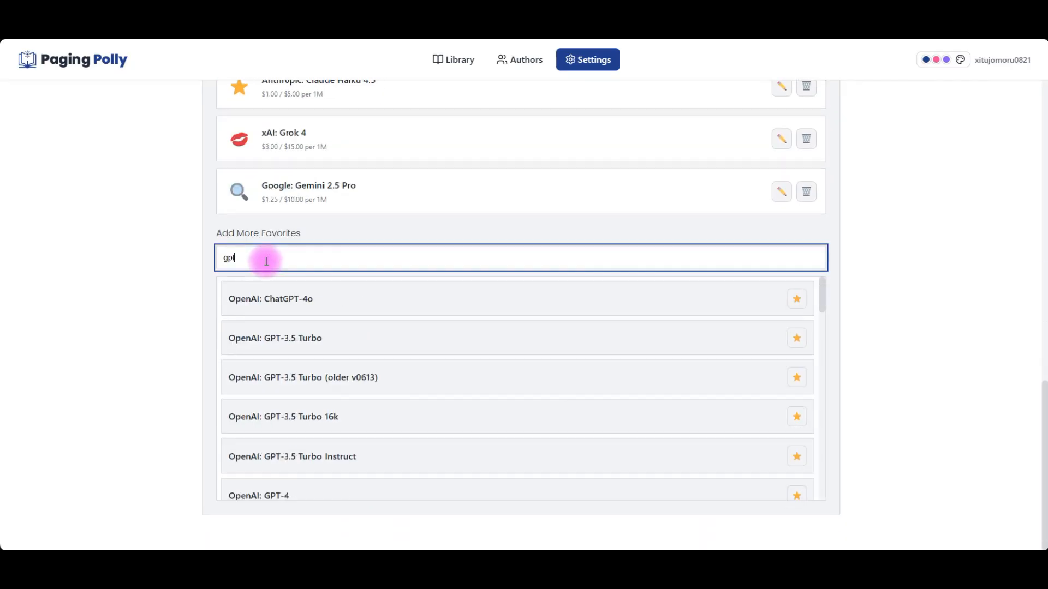
{"action": "scroll", "coordinate": [506, 400], "scroll_direction": "down", "scroll_amount": 6}
{"action": "scroll", "coordinate": [507, 406], "scroll_direction": "down", "scroll_amount": 10}
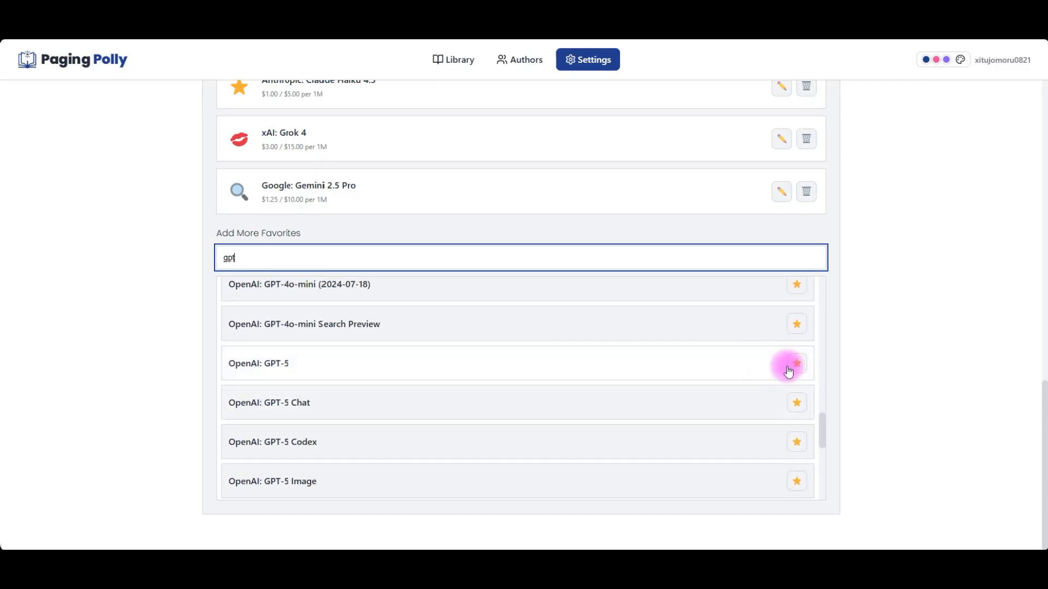
{"action": "left_click", "coordinate": [788, 371]}
{"action": "left_click", "coordinate": [442, 332]}
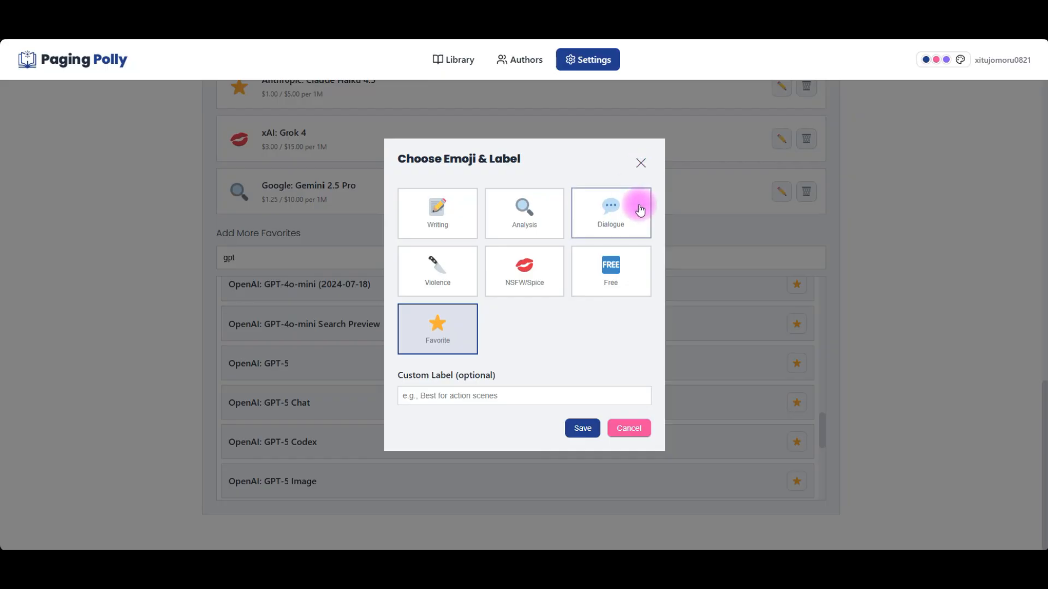
{"action": "left_click", "coordinate": [619, 231]}
{"action": "left_click", "coordinate": [582, 428]}
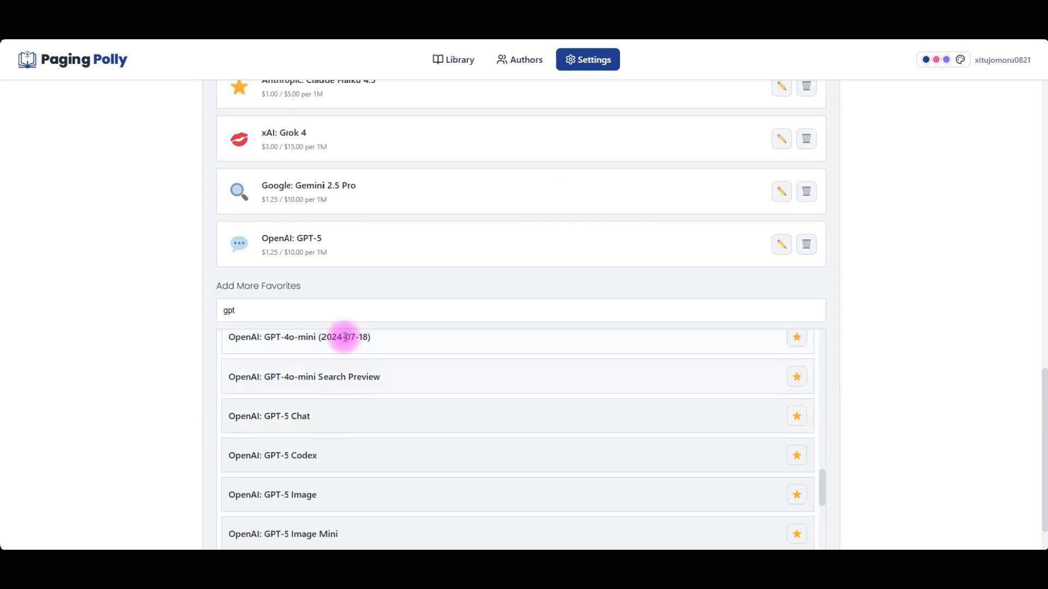
{"action": "scroll", "coordinate": [352, 297], "scroll_direction": "up", "scroll_amount": 1}
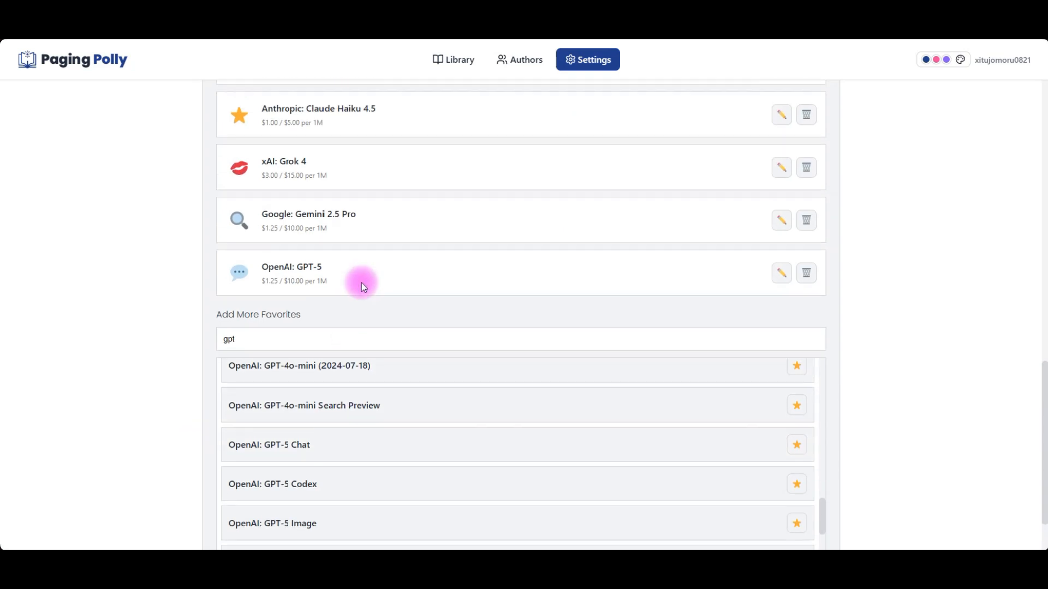
{"action": "scroll", "coordinate": [740, 450], "scroll_direction": "down", "scroll_amount": 2}
{"action": "scroll", "coordinate": [751, 450], "scroll_direction": "up", "scroll_amount": 7}
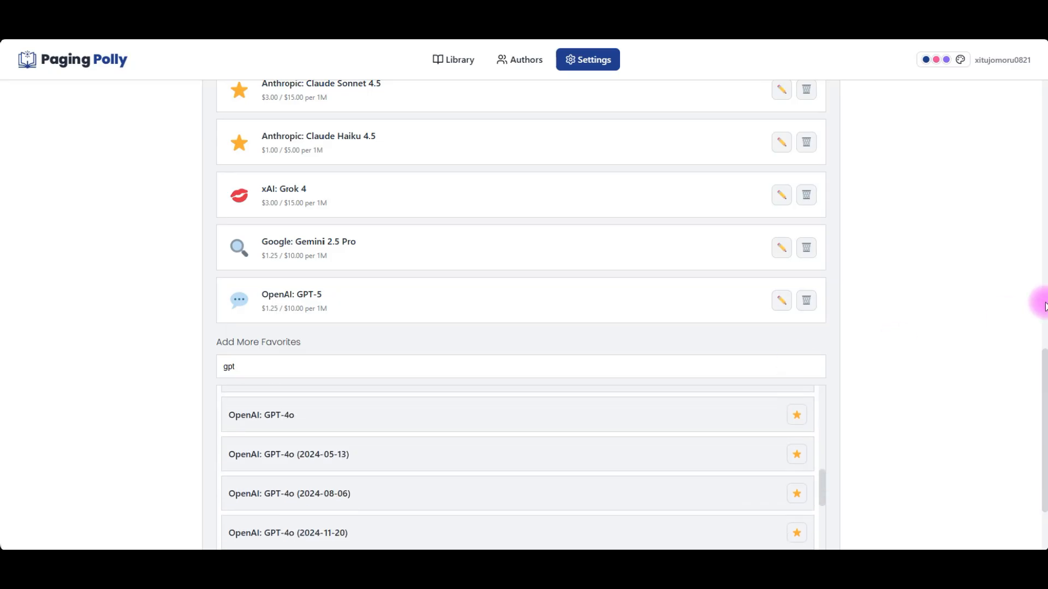
Look over the default and favorite models in the settings and return to the Test Project
{"action": "scroll", "coordinate": [1010, 323], "scroll_direction": "up", "scroll_amount": 14}
{"action": "scroll", "coordinate": [218, 437], "scroll_direction": "down", "scroll_amount": 6}
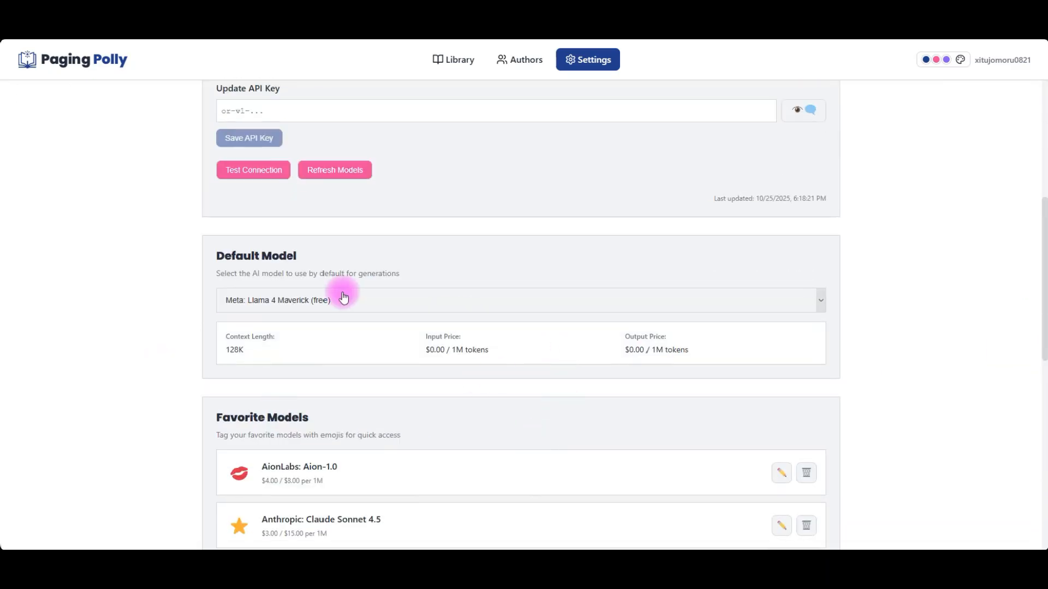
{"action": "scroll", "coordinate": [381, 437], "scroll_direction": "down", "scroll_amount": 8}
{"action": "scroll", "coordinate": [392, 454], "scroll_direction": "up", "scroll_amount": 14}
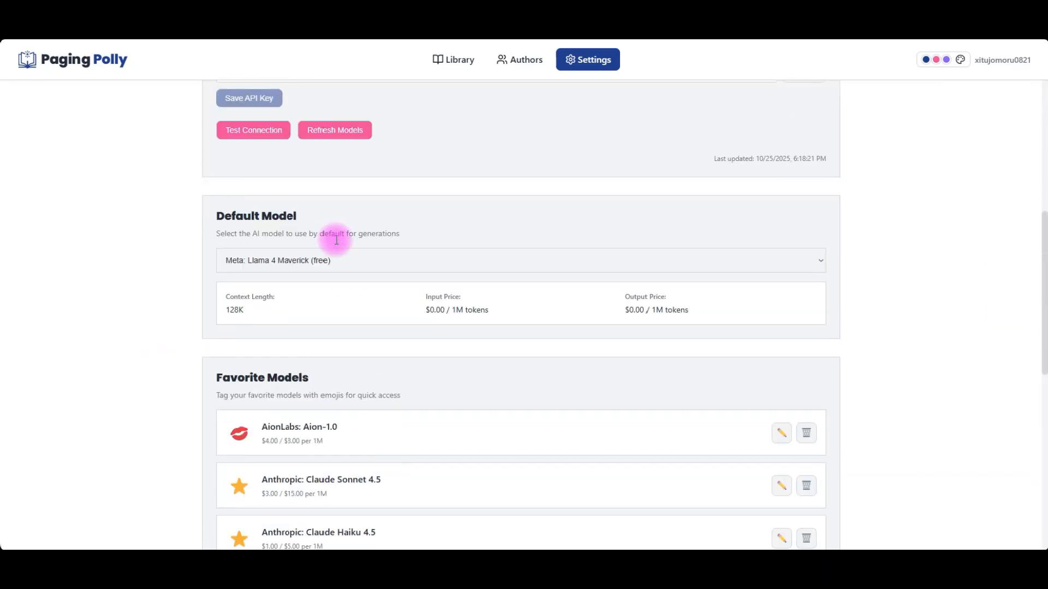
{"action": "left_click", "coordinate": [972, 109]}
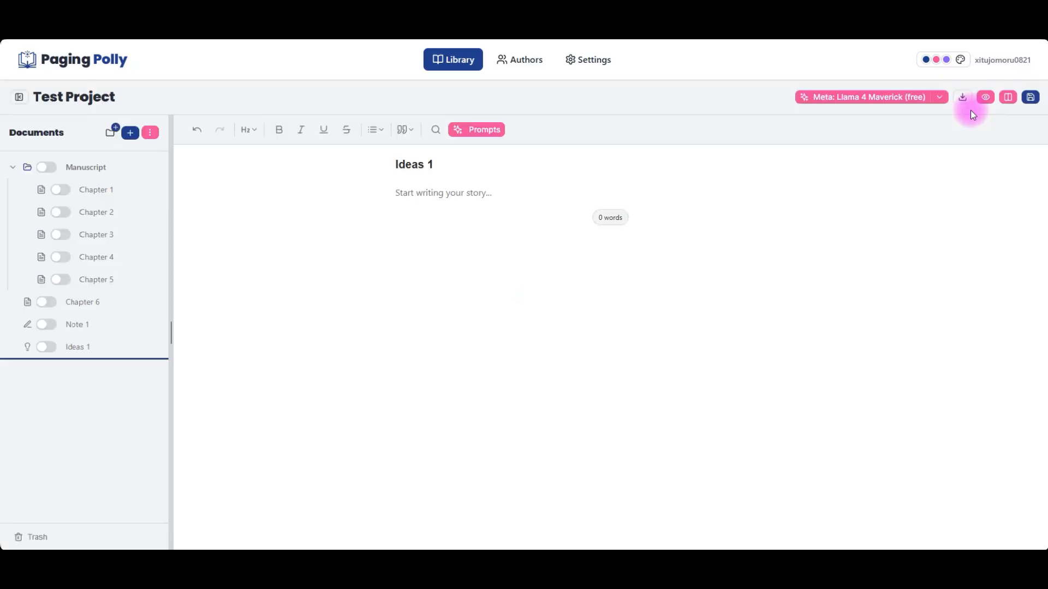
Enter in Ideas 1 the request to generate 10 high-concept paranormal romance pitches with horror elements, 1-2 sentences each, followed by an empty line
{"action": "left_click", "coordinate": [451, 198]}
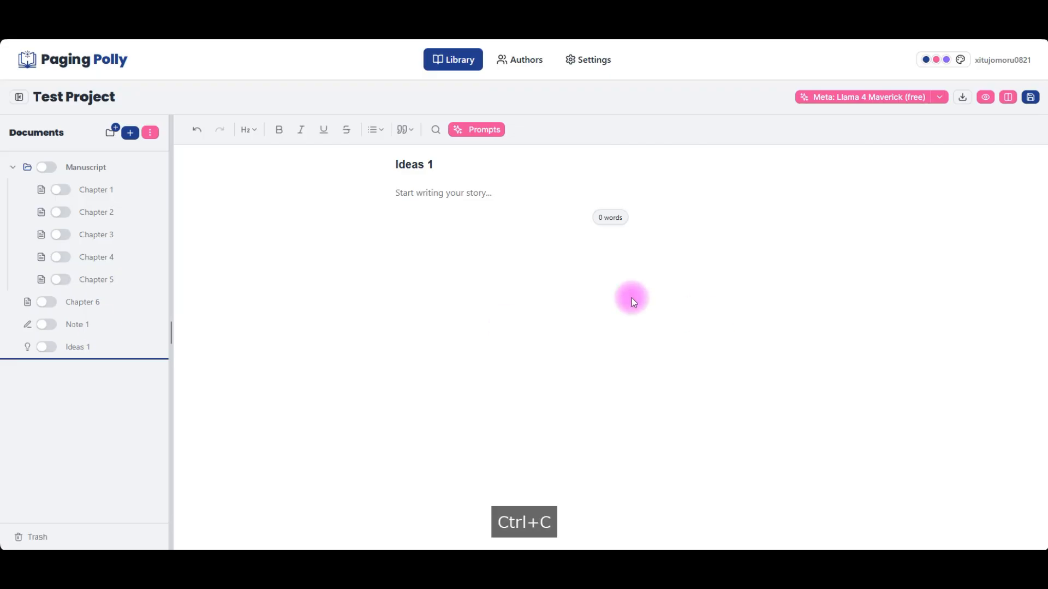
{"action": "left_click", "coordinate": [453, 190]}
{"action": "type", "text": "Generate 10 high-concept paranormal romance pitches with horror elements. Each pitch should be 1-2 sentences maximum. Focus on: forbidden supernatural relationships, dangerous curses or prophecies, monsters or entities with hidden humanity, mortal/immortal conflicts. Make each concept bold, different, and emotionally compelling"}
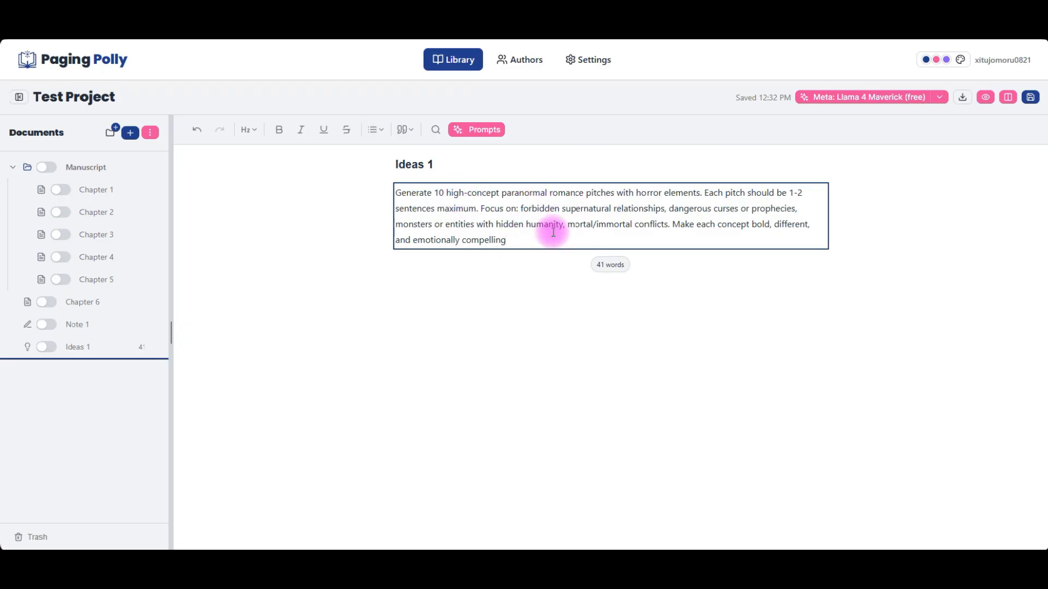
{"action": "key", "text": "Return"}
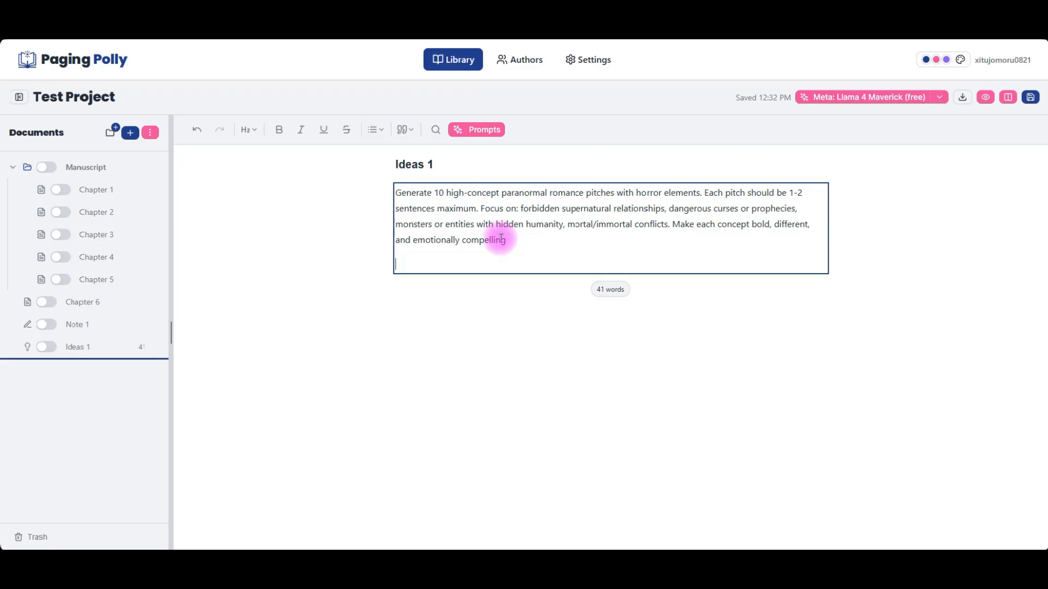
Open the Go-Words Before prompt from the General category and auto-fill its {words_before} variable with the text in Ideas 1
{"action": "left_click", "coordinate": [485, 132]}
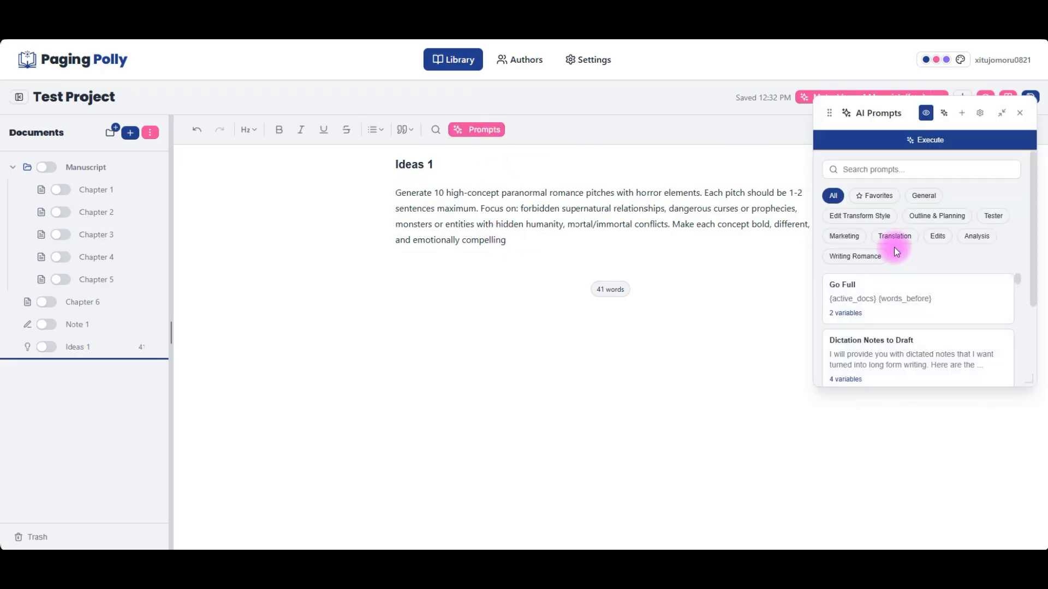
{"action": "left_click", "coordinate": [923, 195]}
{"action": "scroll", "coordinate": [899, 311], "scroll_direction": "down", "scroll_amount": 1}
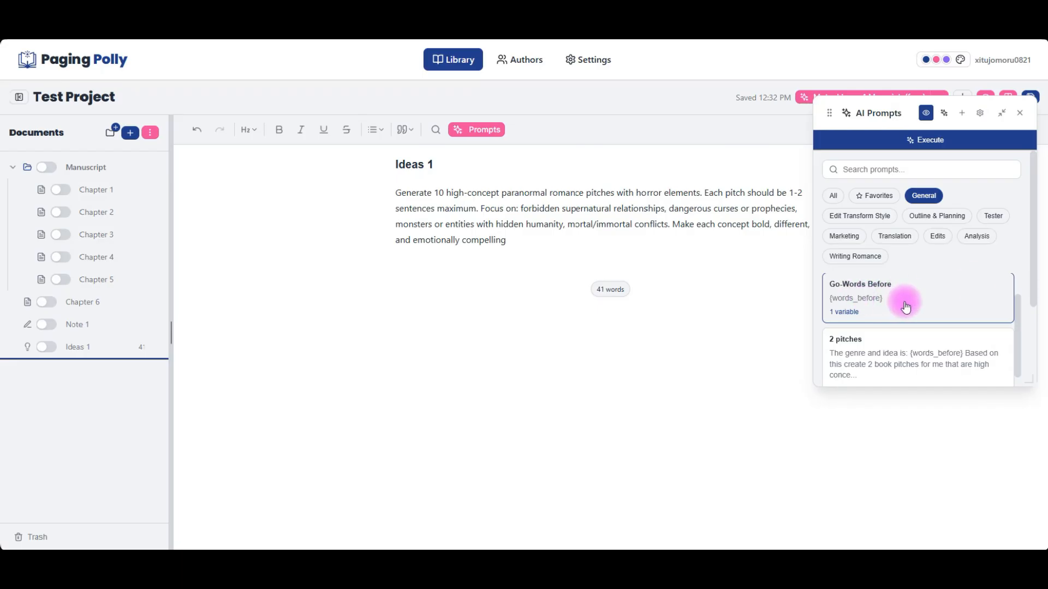
{"action": "scroll", "coordinate": [906, 307], "scroll_direction": "up", "scroll_amount": 1}
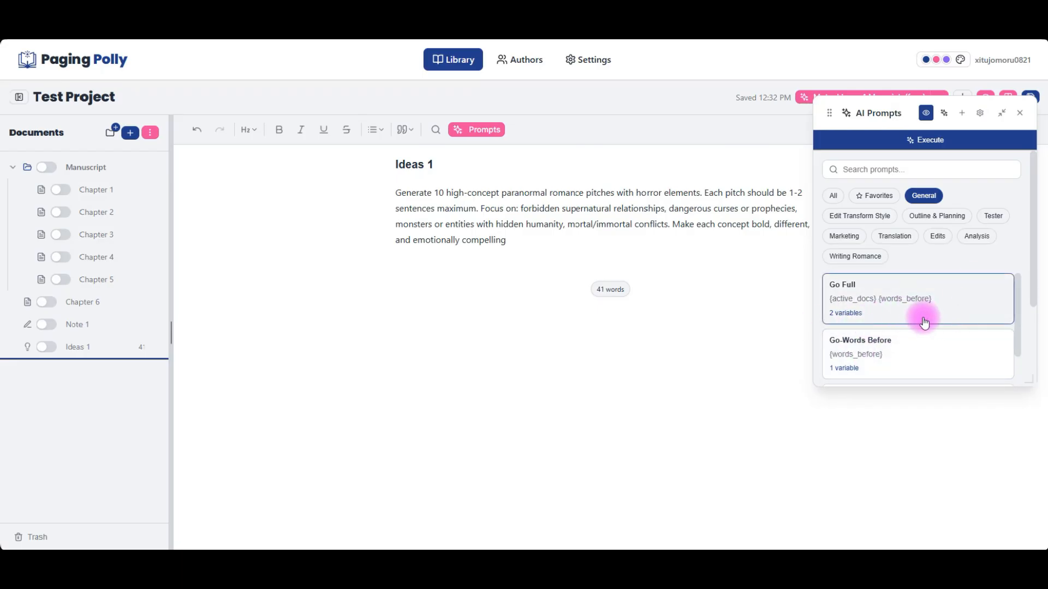
{"action": "left_click", "coordinate": [413, 267]}
{"action": "left_click", "coordinate": [912, 355]}
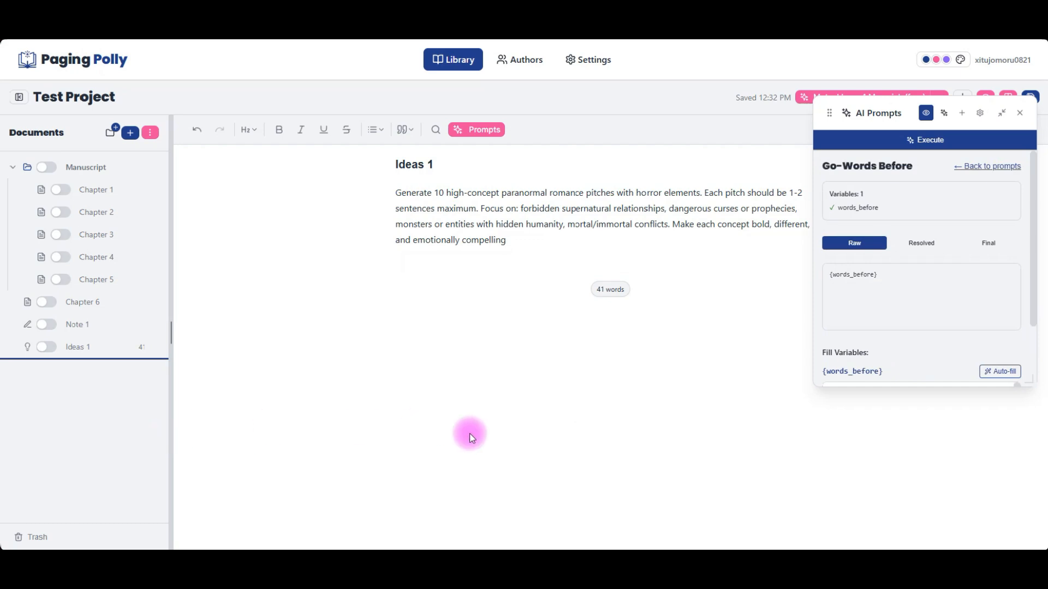
{"action": "left_click", "coordinate": [999, 371]}
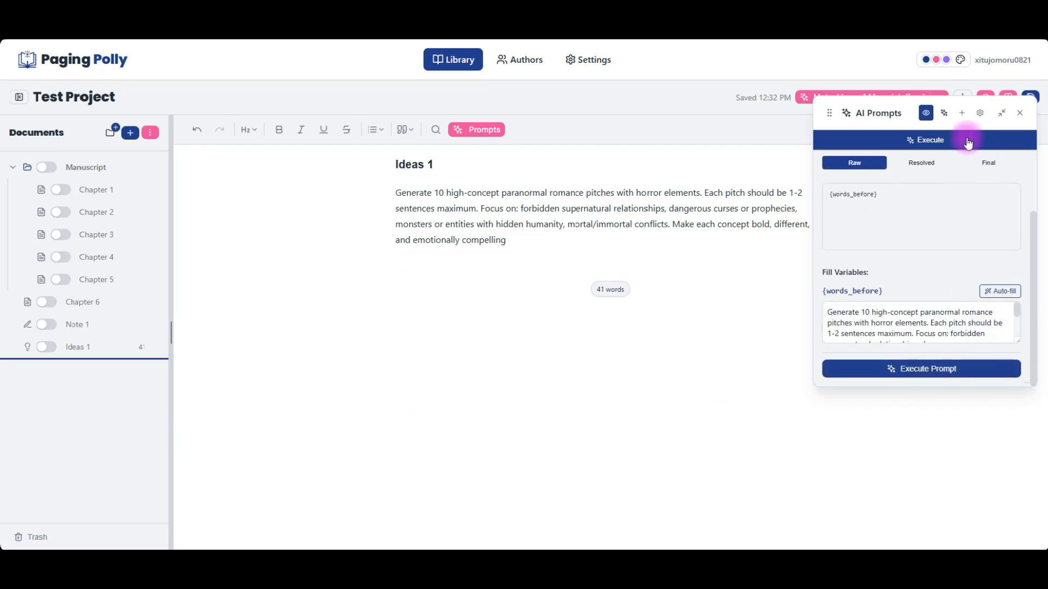
Preview the resolved text of the Go-Words Before prompt and check its filled variable
{"action": "left_click", "coordinate": [926, 114]}
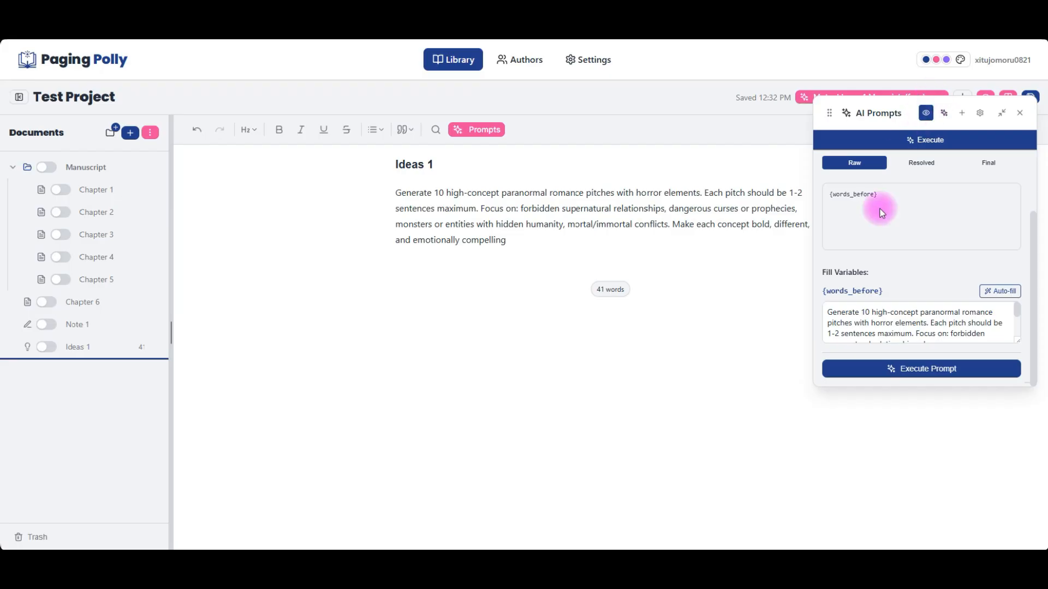
{"action": "left_click", "coordinate": [904, 243]}
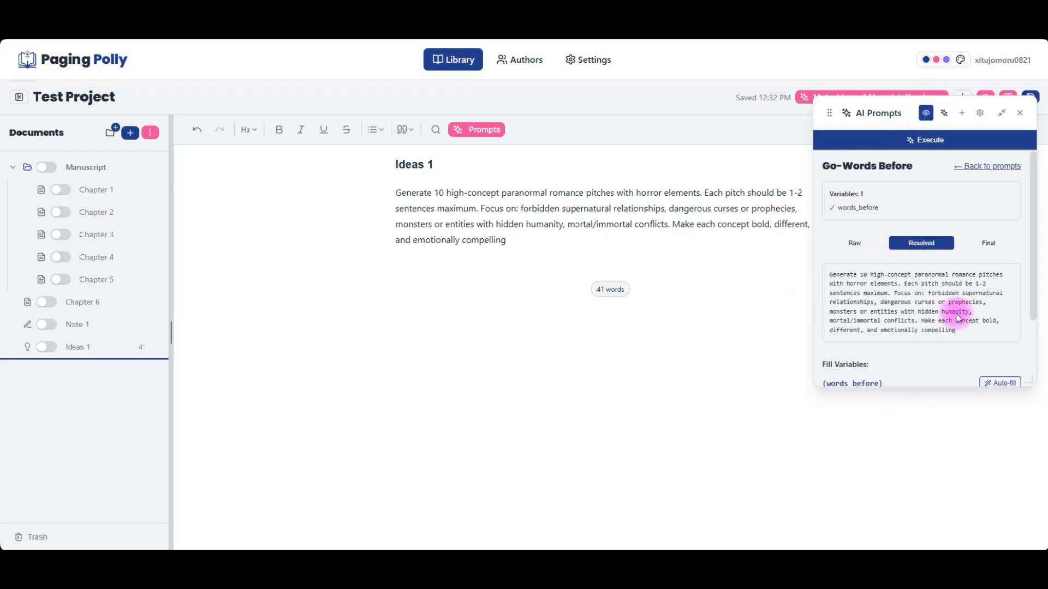
{"action": "scroll", "coordinate": [902, 327], "scroll_direction": "down", "scroll_amount": 3}
{"action": "scroll", "coordinate": [900, 327], "scroll_direction": "up", "scroll_amount": 3}
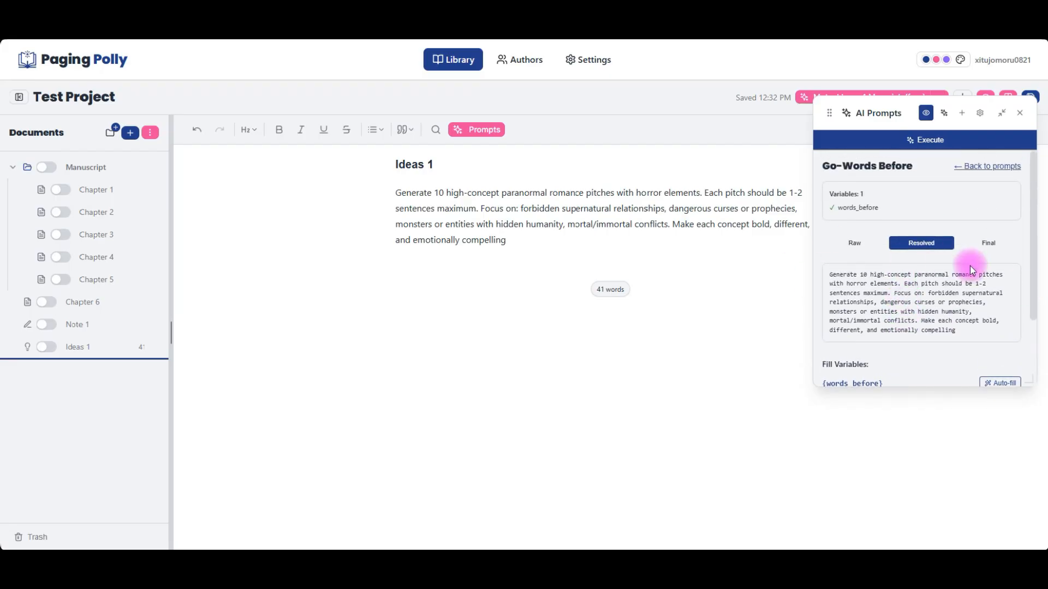
{"action": "scroll", "coordinate": [931, 306], "scroll_direction": "down", "scroll_amount": 3}
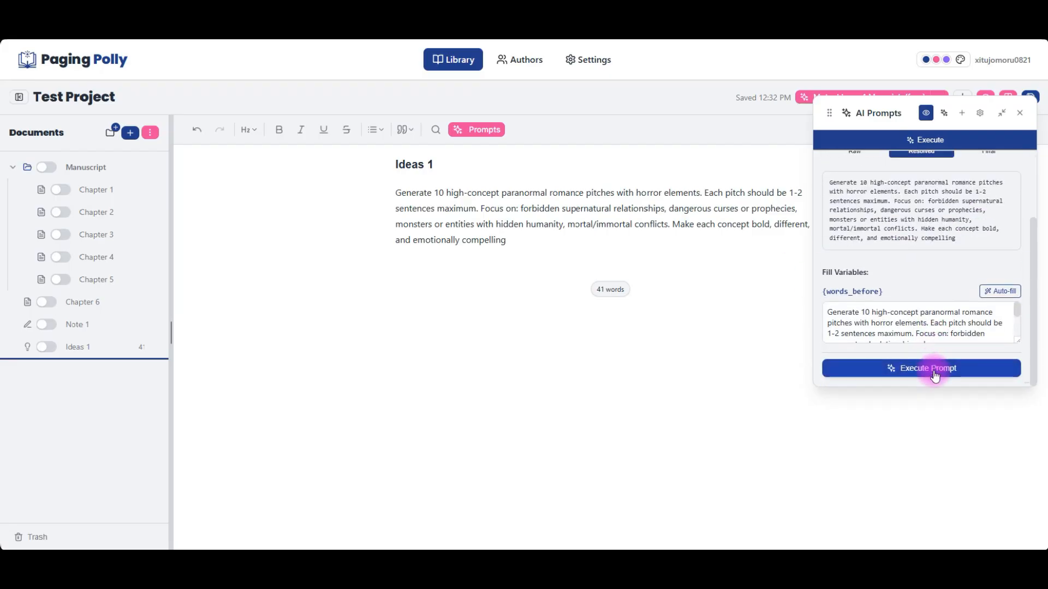
{"action": "left_click", "coordinate": [934, 368]}
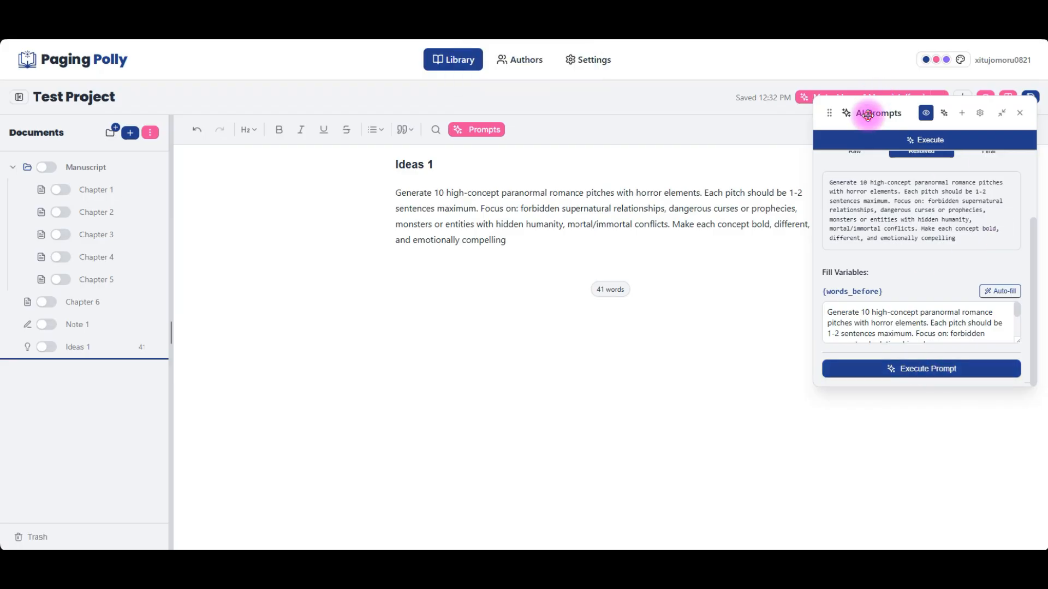
Move the AI Prompts window off the text, run Go-Words Before in direct execute mode from below the request, and approve the generated pitches
{"action": "left_click_drag", "start_coordinate": [868, 112], "coordinate": [159, 105]}
{"action": "left_click", "coordinate": [466, 268]}
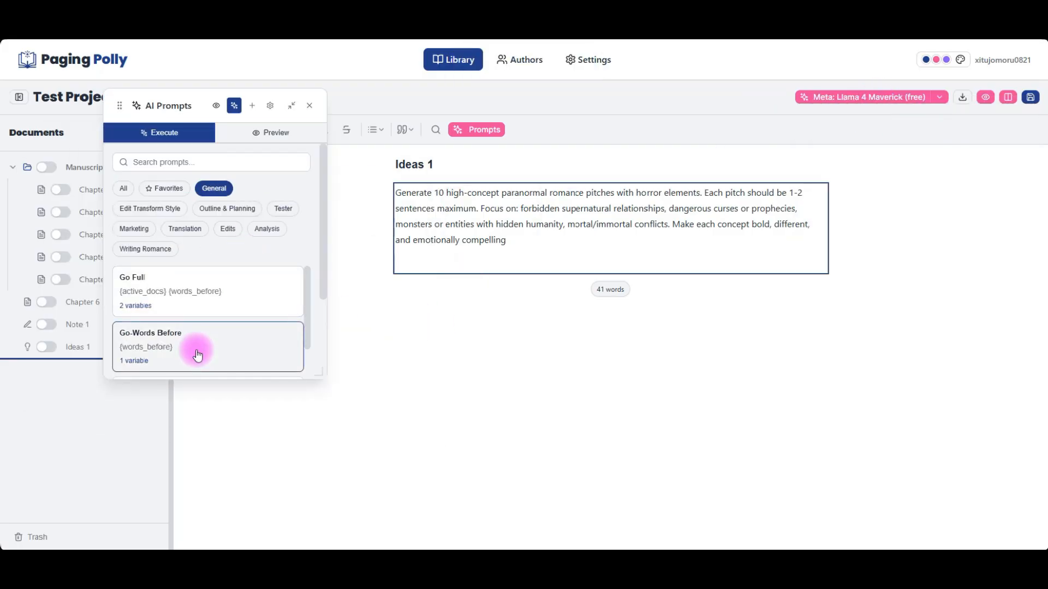
{"action": "left_click", "coordinate": [198, 355]}
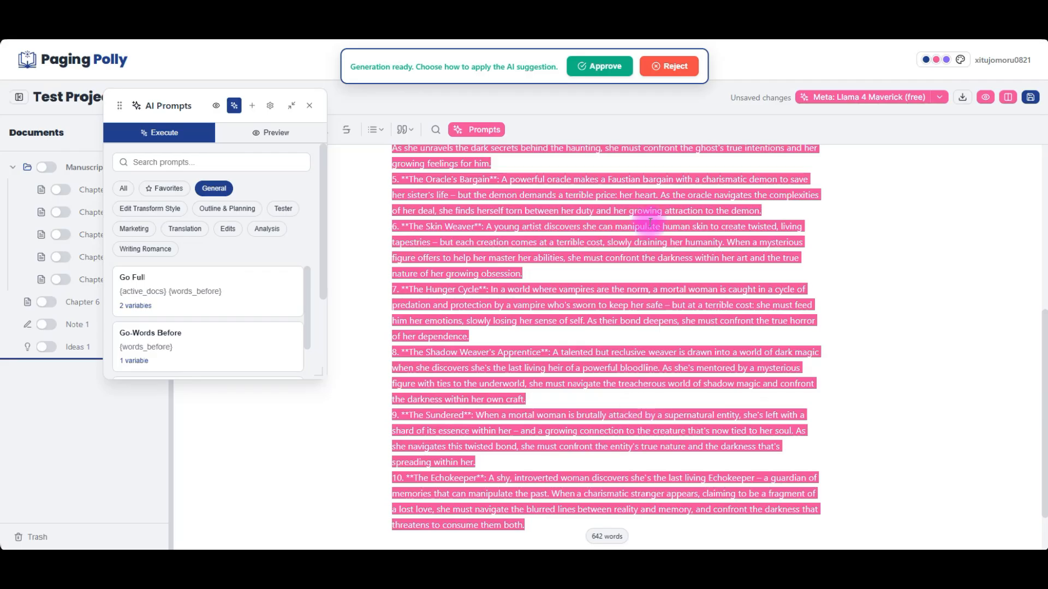
{"action": "scroll", "coordinate": [600, 221], "scroll_direction": "up", "scroll_amount": 10}
{"action": "left_click", "coordinate": [600, 65]}
Review the generated pitches and the original request in Ideas 1, and look through the General prompts
{"action": "scroll", "coordinate": [567, 315], "scroll_direction": "down", "scroll_amount": 8}
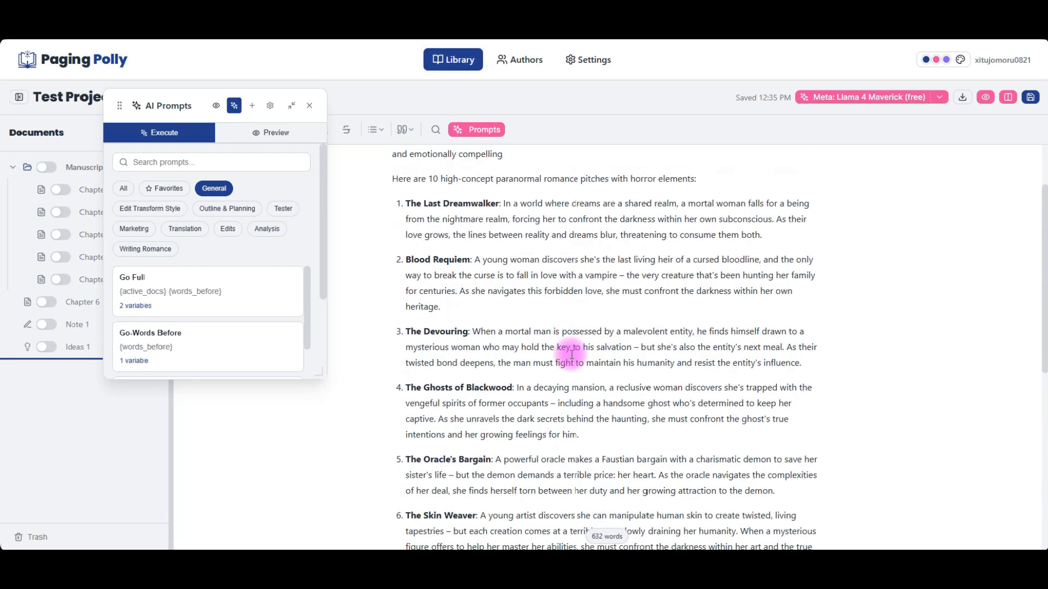
{"action": "scroll", "coordinate": [507, 370], "scroll_direction": "up", "scroll_amount": 5}
{"action": "scroll", "coordinate": [507, 370], "scroll_direction": "up", "scroll_amount": 5}
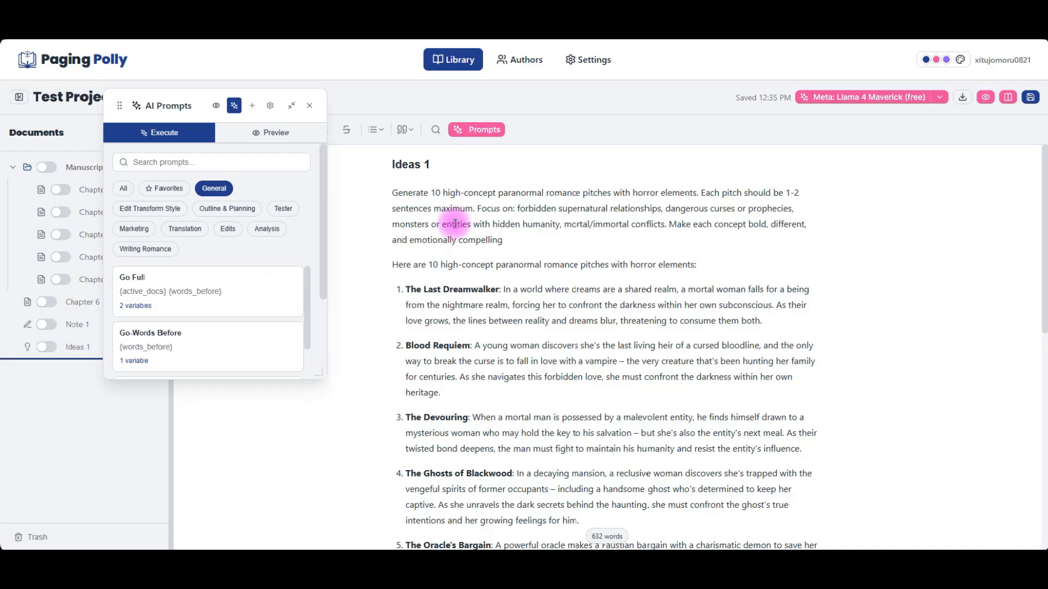
{"action": "left_click_drag", "start_coordinate": [505, 240], "coordinate": [381, 197]}
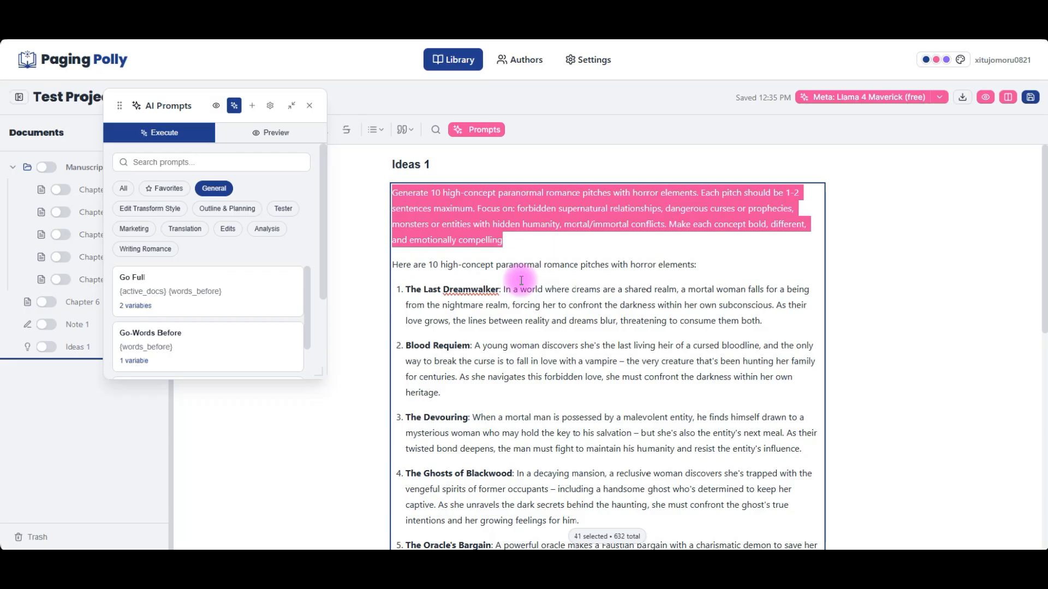
{"action": "left_click", "coordinate": [572, 246]}
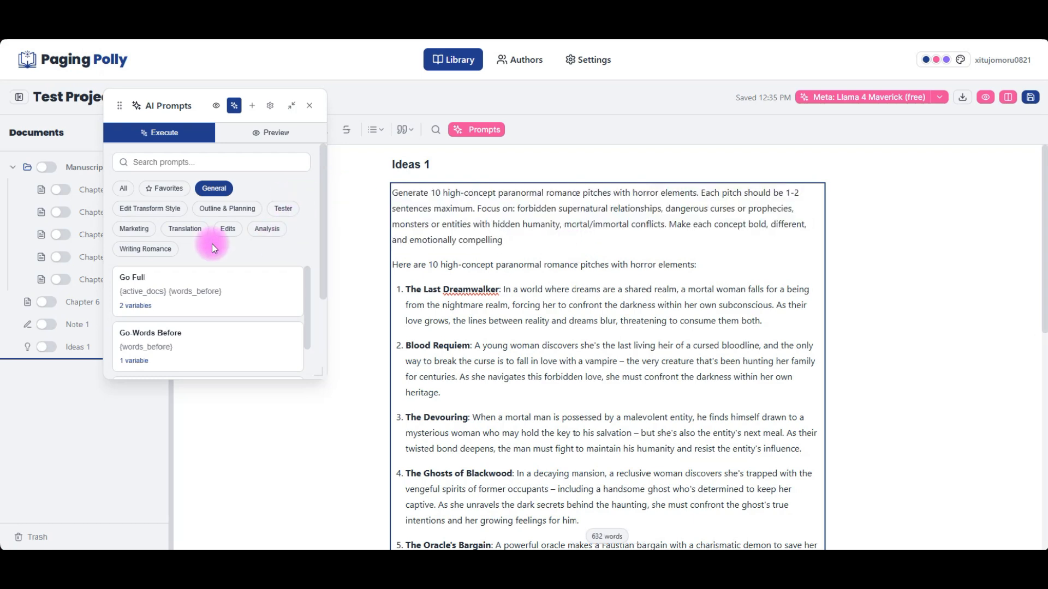
{"action": "scroll", "coordinate": [213, 243], "scroll_direction": "down", "scroll_amount": 2}
{"action": "scroll", "coordinate": [213, 249], "scroll_direction": "up", "scroll_amount": 1}
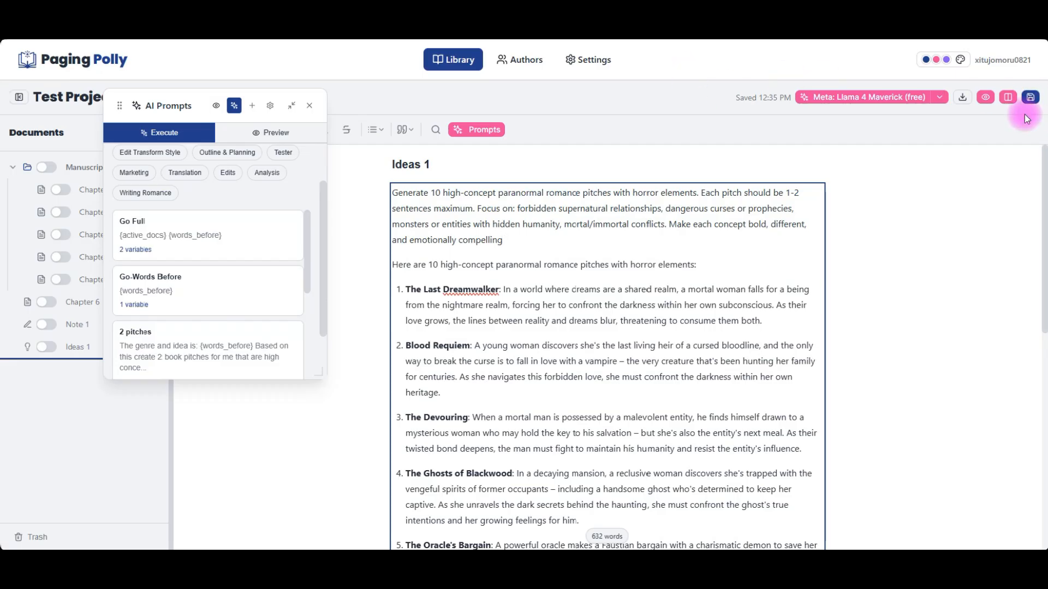
Import the prompts backup JSON file into the prompt library in the settings
{"action": "left_click", "coordinate": [591, 60]}
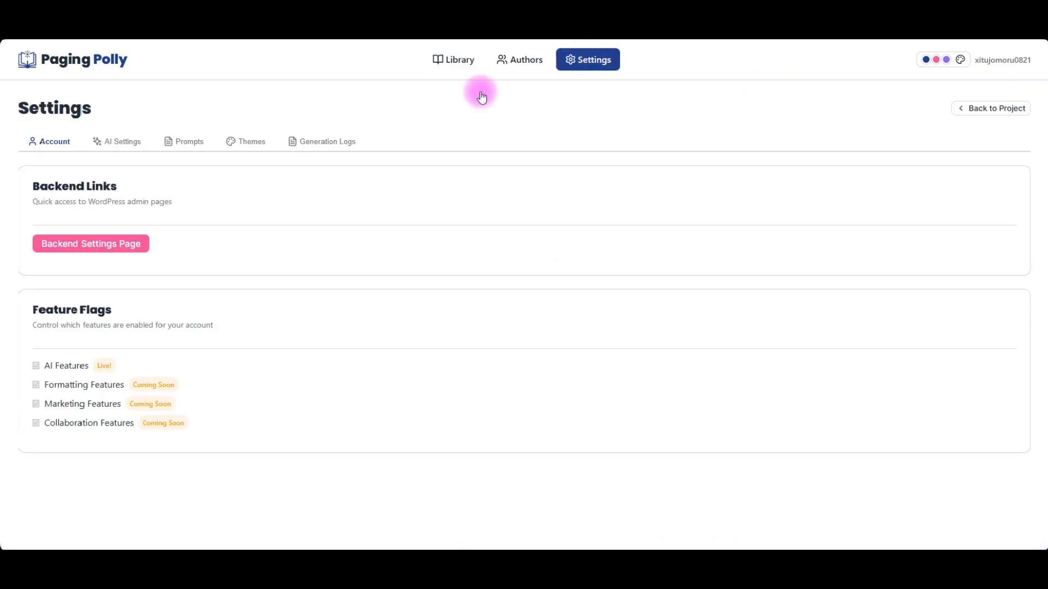
{"action": "left_click", "coordinate": [191, 145]}
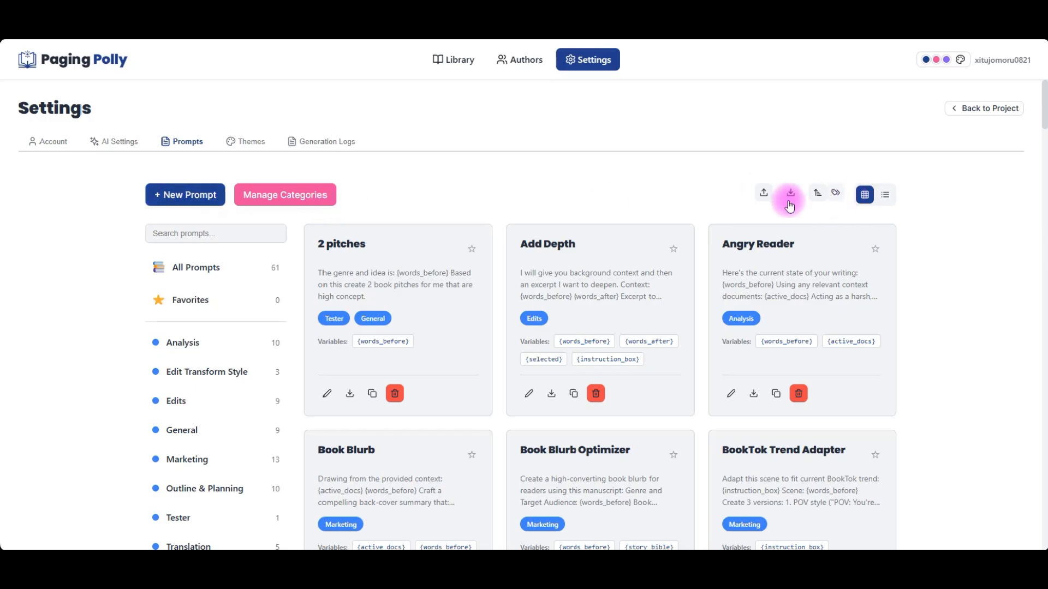
{"action": "left_click", "coordinate": [764, 194]}
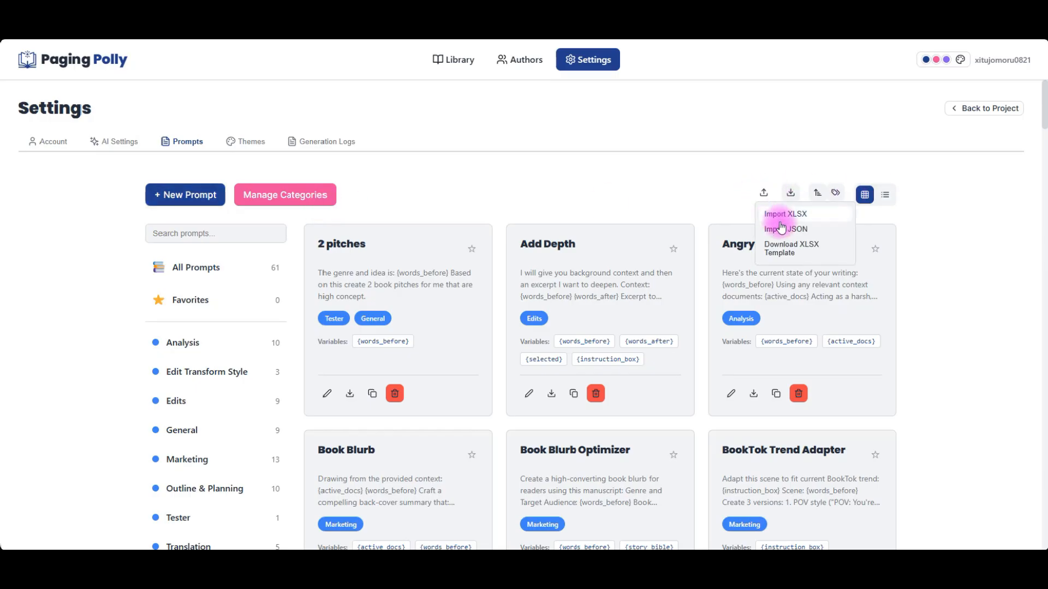
{"action": "left_click", "coordinate": [785, 230]}
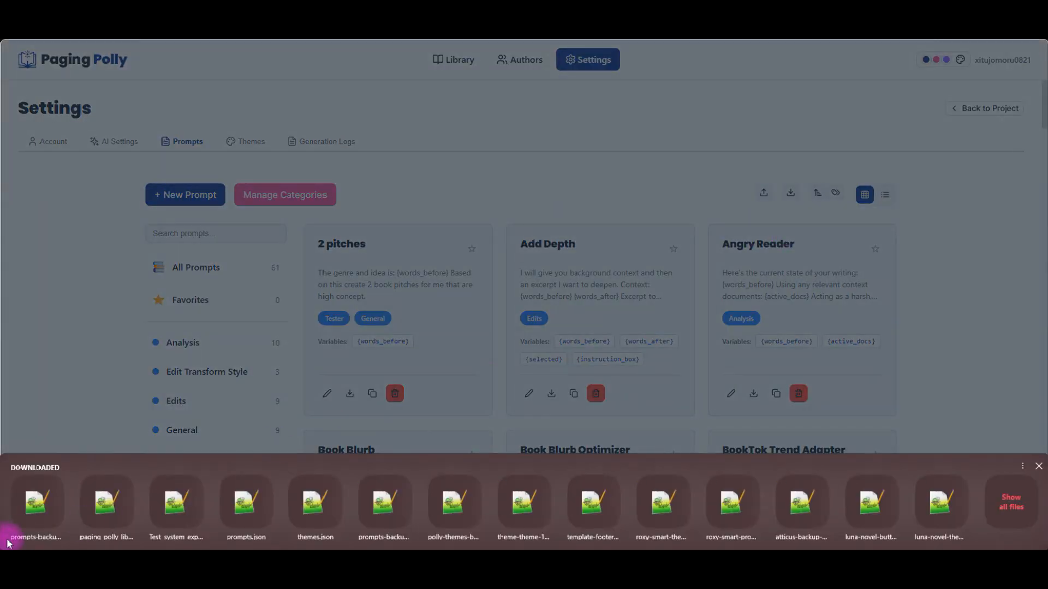
{"action": "left_click", "coordinate": [34, 510]}
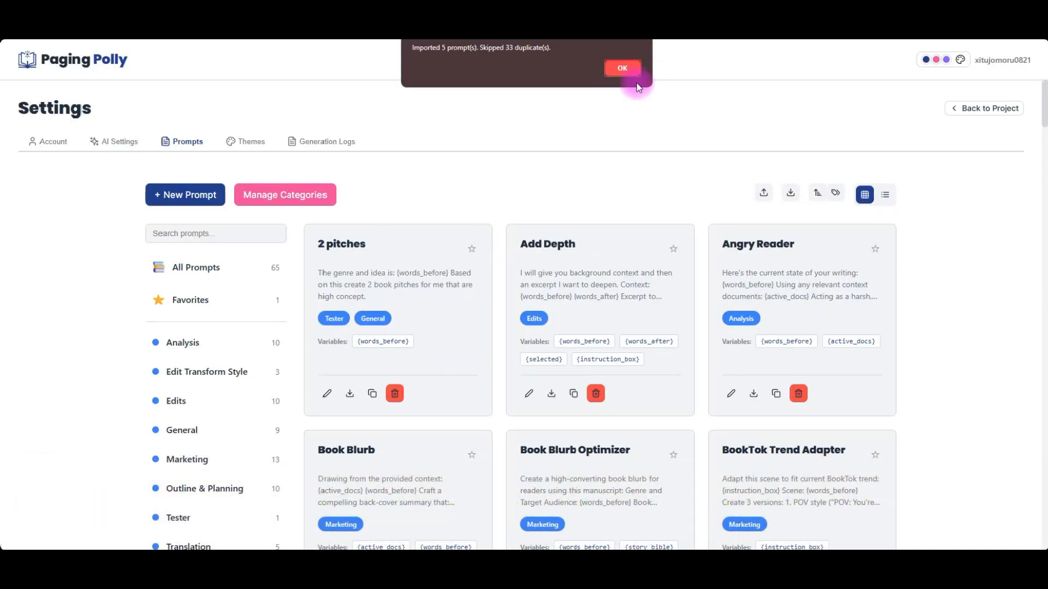
{"action": "left_click", "coordinate": [623, 66]}
Check the imported prompts in the Brainstorm category and return to the project
{"action": "scroll", "coordinate": [202, 420], "scroll_direction": "down", "scroll_amount": 4}
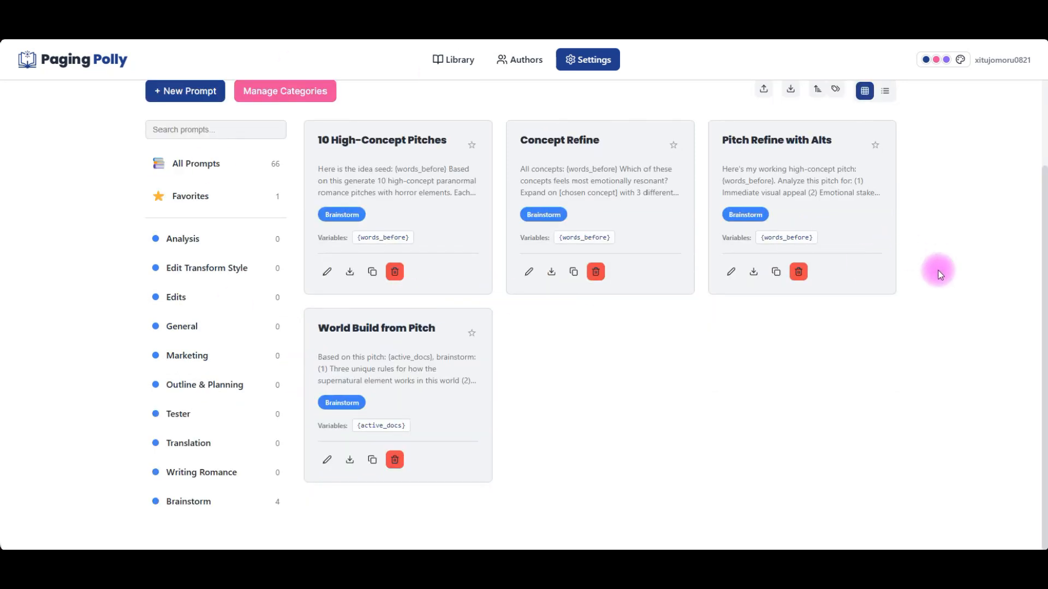
{"action": "scroll", "coordinate": [935, 267], "scroll_direction": "up", "scroll_amount": 2}
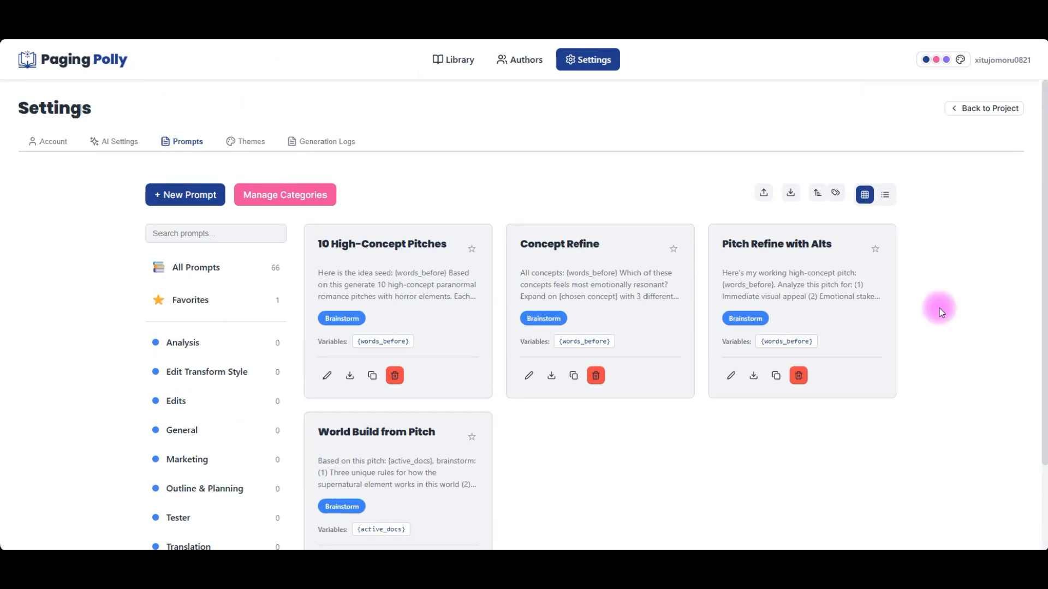
{"action": "left_click", "coordinate": [978, 108]}
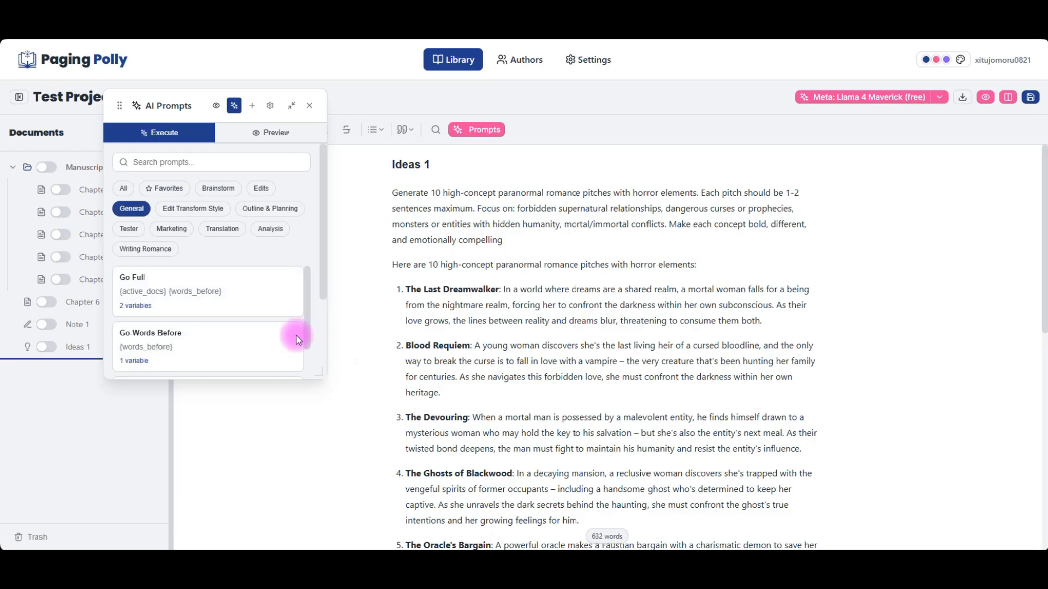
Open the 10 High-Concept Pitches prompt from the Brainstorm category in Classic preview-first mode and view its raw text
{"action": "left_click", "coordinate": [217, 189]}
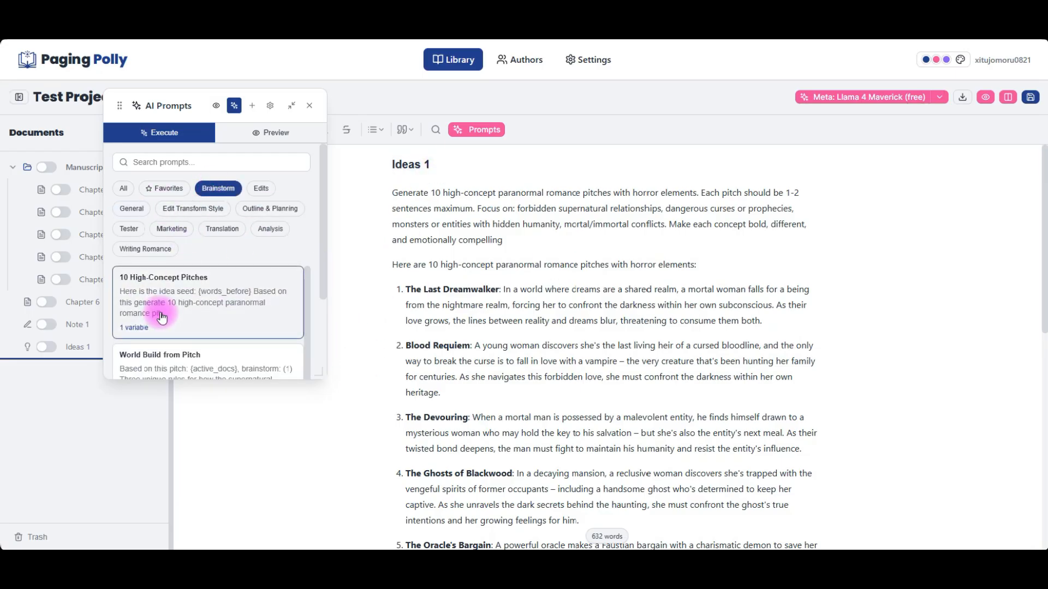
{"action": "left_click", "coordinate": [217, 107]}
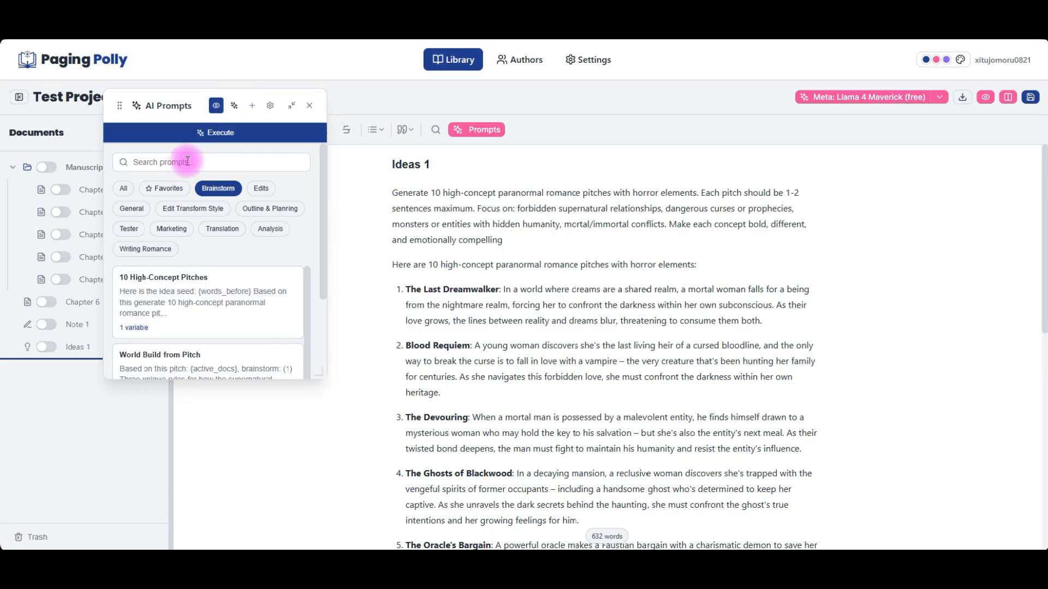
{"action": "left_click", "coordinate": [214, 109]}
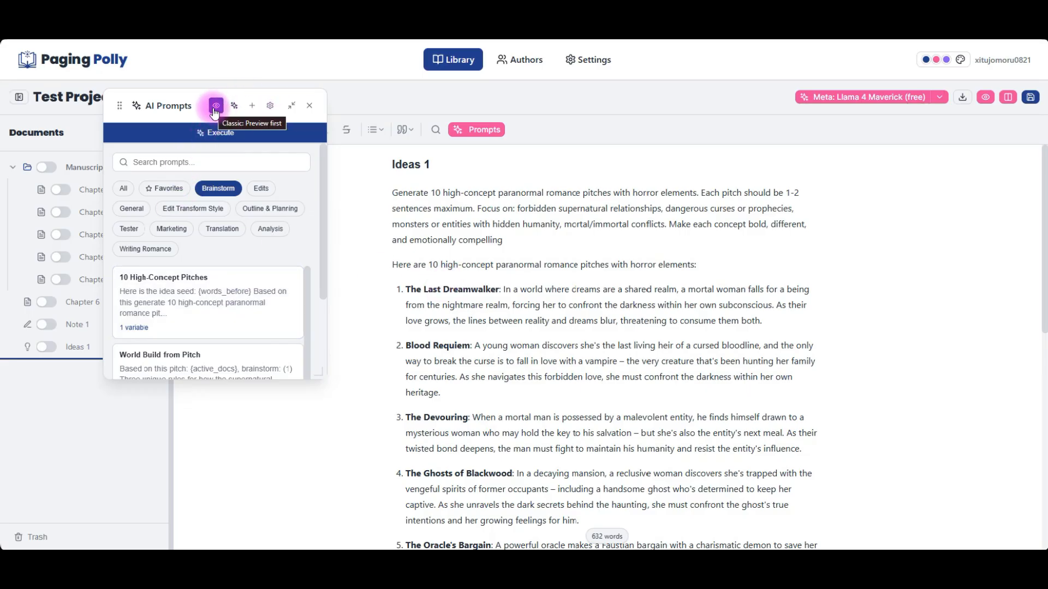
{"action": "left_click", "coordinate": [183, 312]}
{"action": "scroll", "coordinate": [228, 181], "scroll_direction": "down", "scroll_amount": 1}
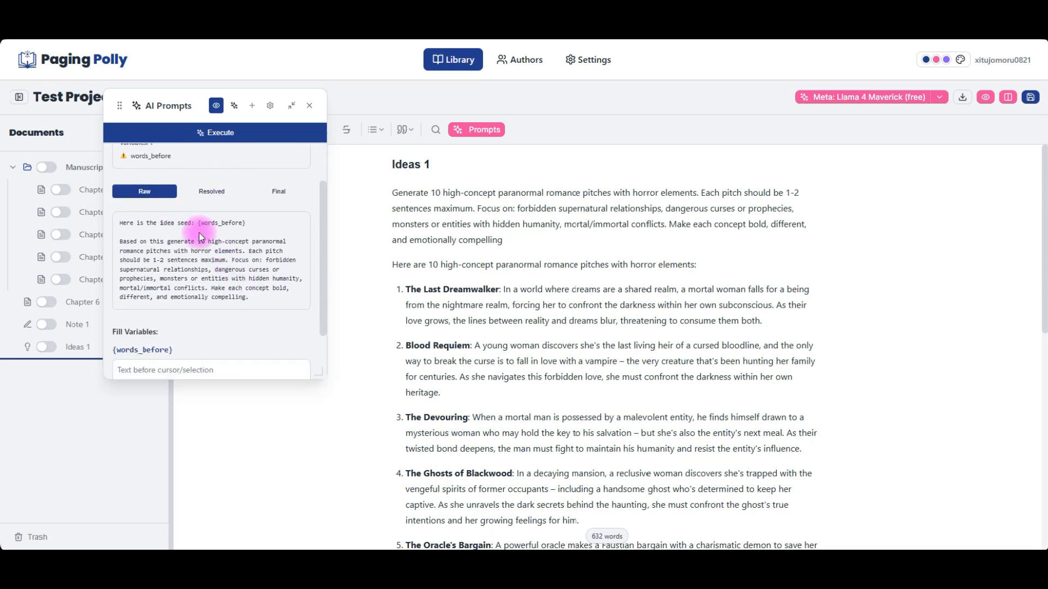
Examine the idea seed variable and the instructions in the prompt's raw text, and return to the prompt list
{"action": "left_click_drag", "start_coordinate": [163, 223], "coordinate": [255, 224]}
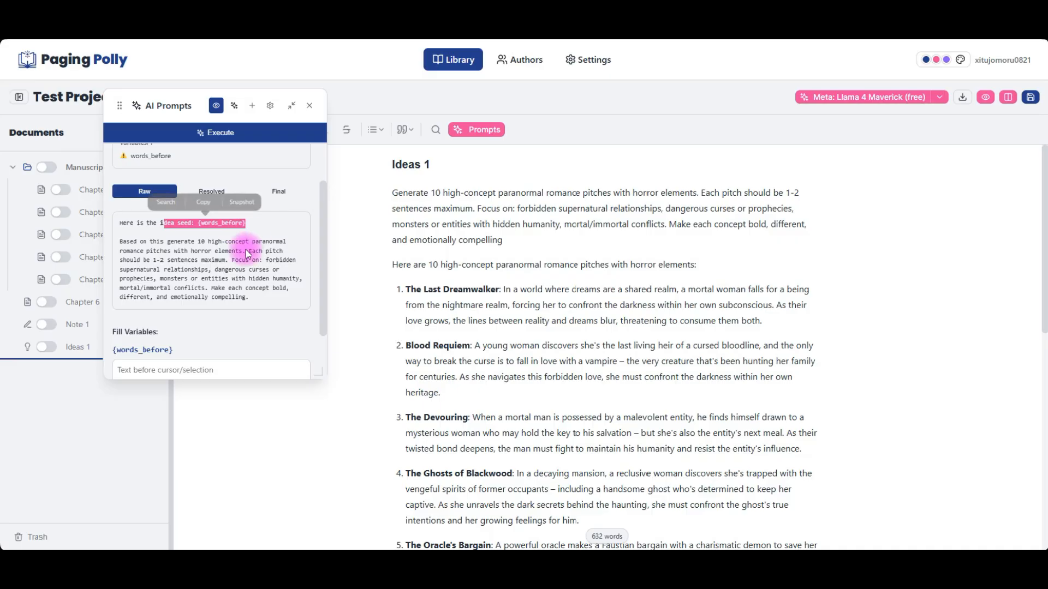
{"action": "left_click_drag", "start_coordinate": [255, 301], "coordinate": [138, 242]}
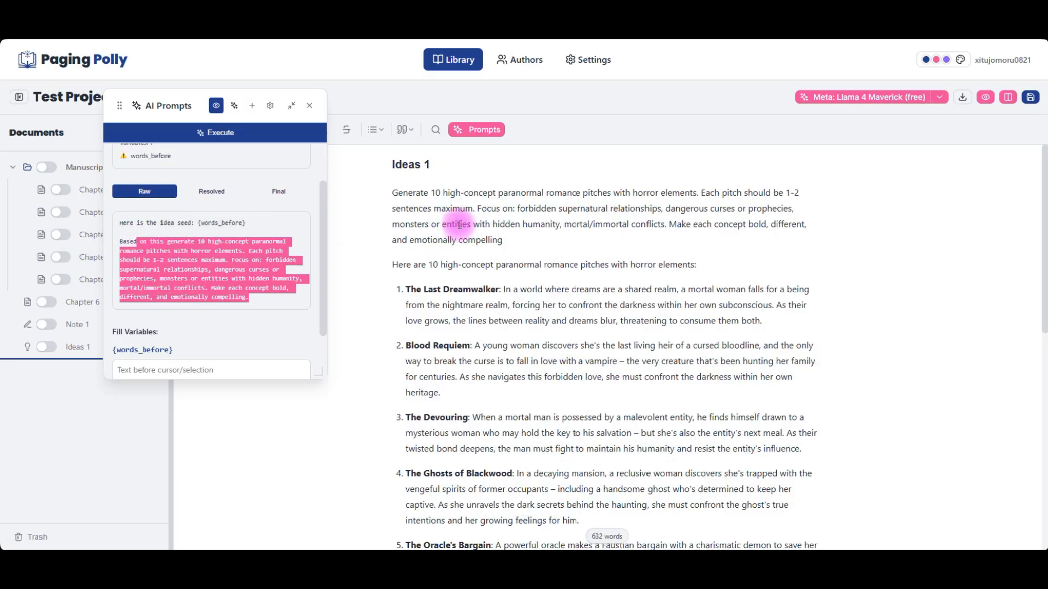
{"action": "left_click", "coordinate": [205, 257]}
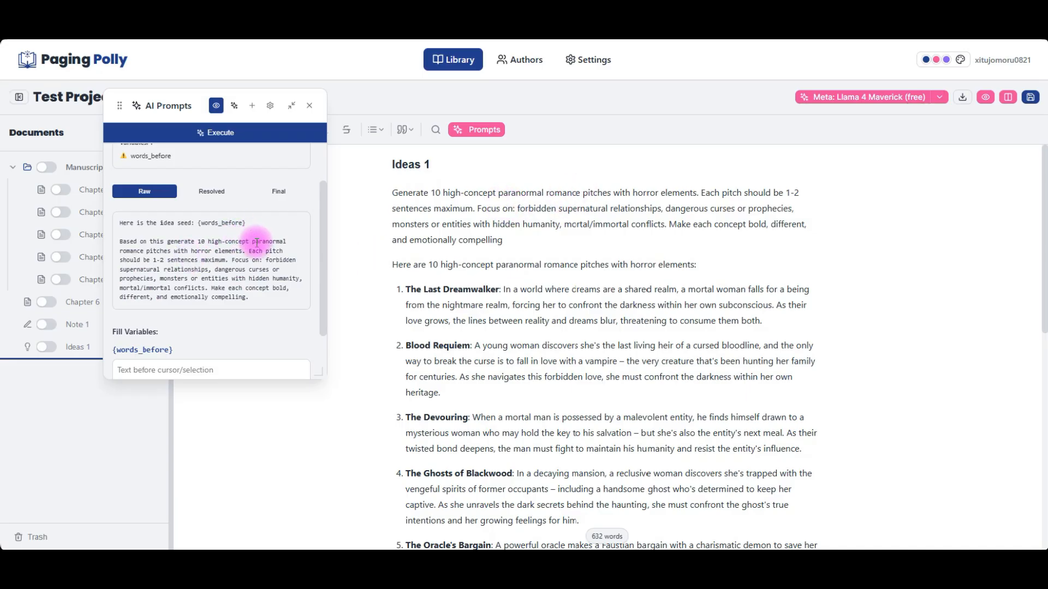
{"action": "scroll", "coordinate": [178, 203], "scroll_direction": "up", "scroll_amount": 1}
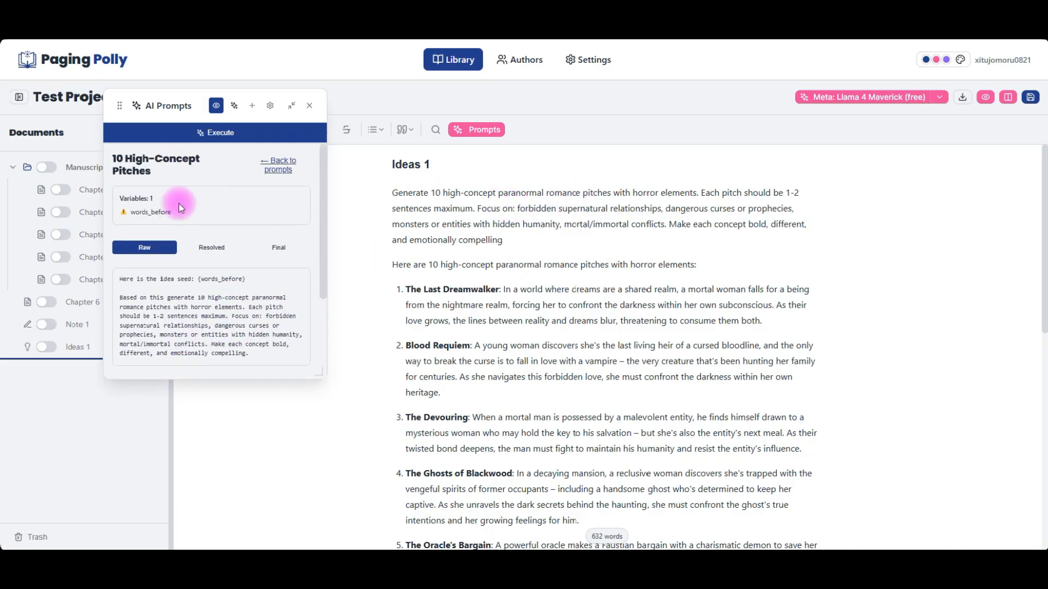
{"action": "left_click", "coordinate": [278, 165]}
Delete all the existing text in the Ideas 1 document
{"action": "left_click", "coordinate": [457, 211]}
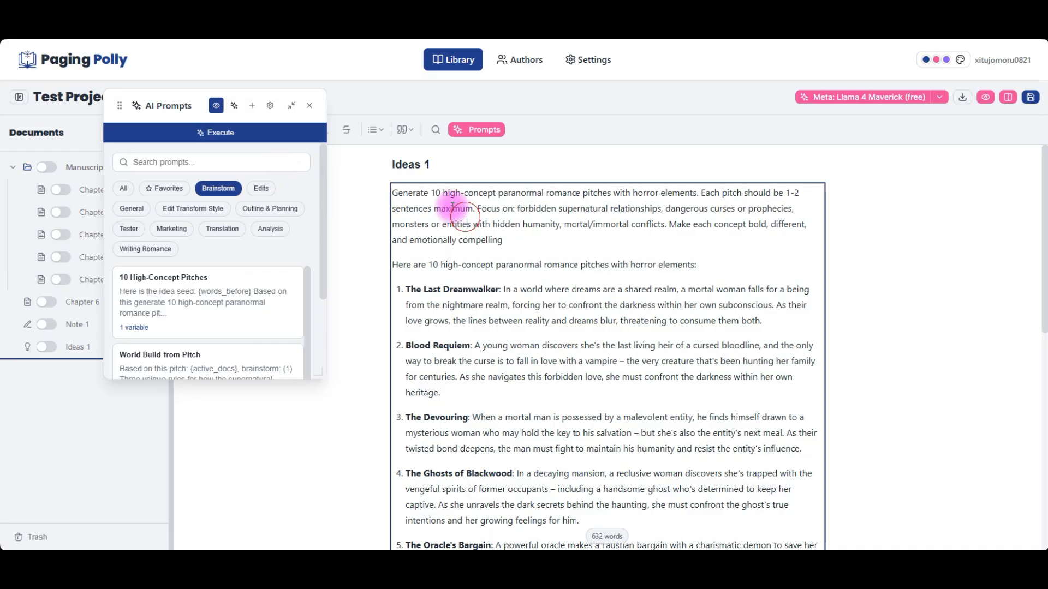
{"action": "key", "text": "ctrl+a"}
{"action": "key", "text": "BackSpace"}
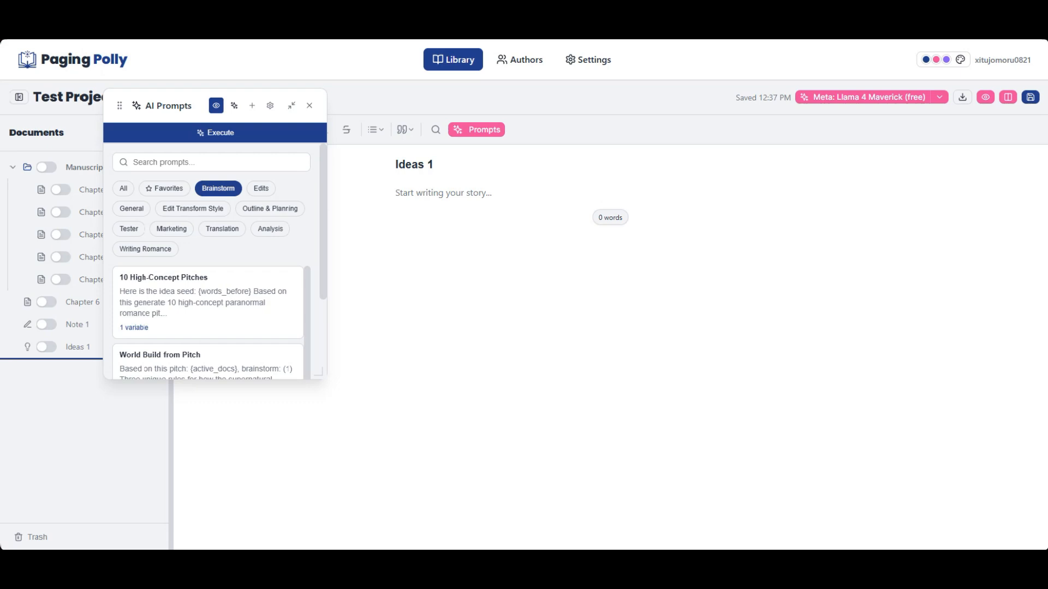
Paste "The invitation was written in her own handwriting, but she had no memory of sending it—or of the castle it led her to." into Ideas 1
{"action": "key", "text": "ctrl+c"}
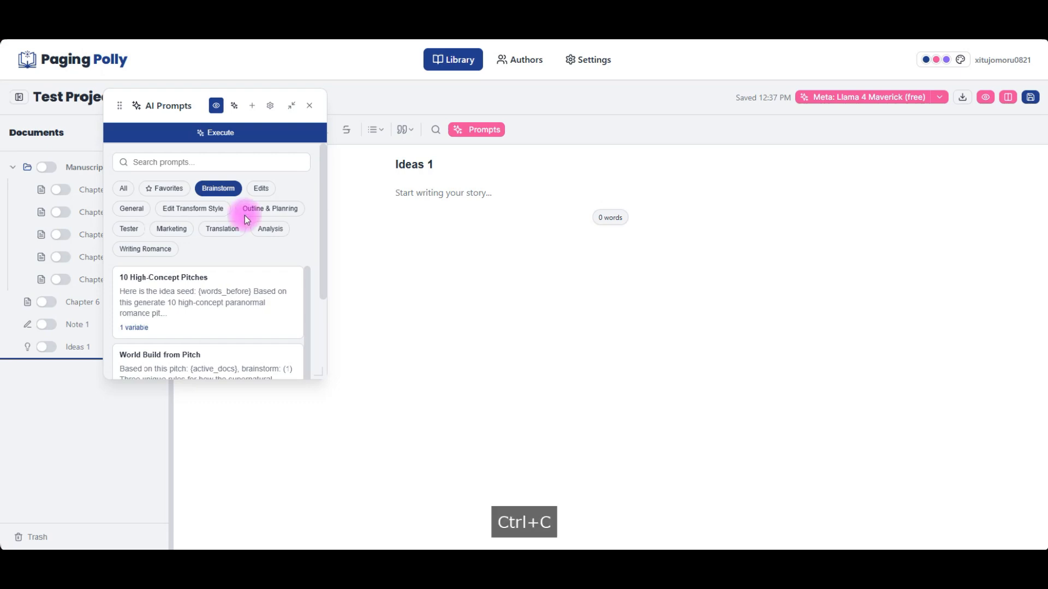
{"action": "left_click", "coordinate": [461, 196]}
{"action": "key", "text": "ctrl+v"}
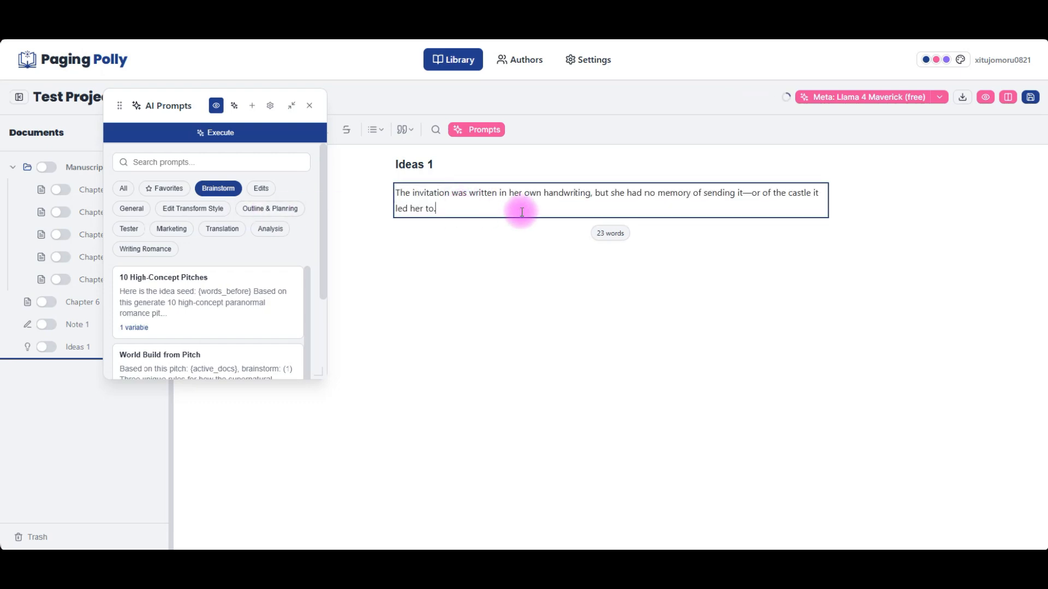
{"action": "key", "text": "Return"}
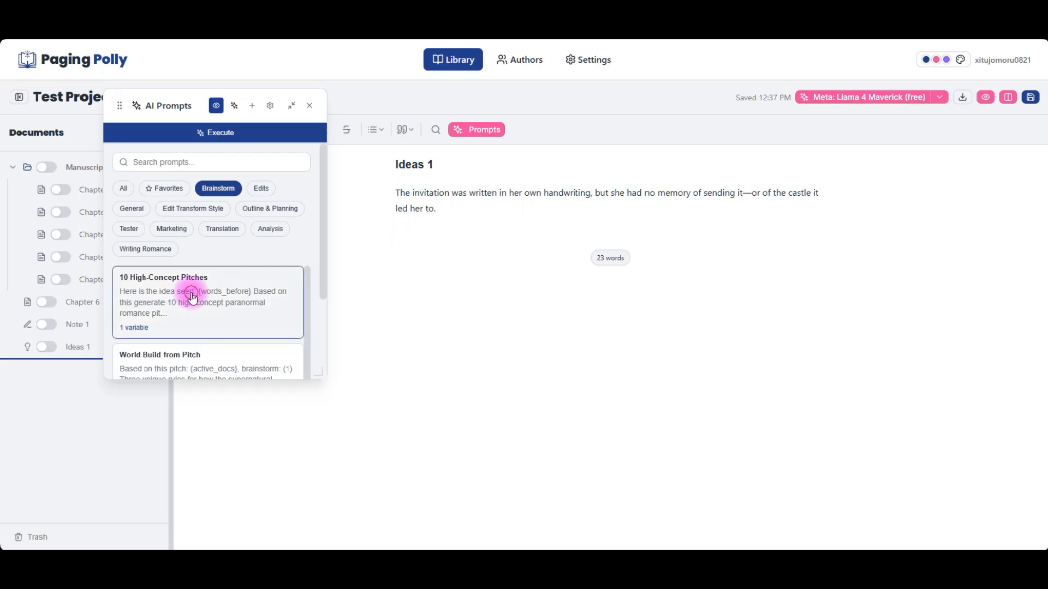
Open the 10 High-Concept Pitches prompt and compare its resolved text and words_before value with the idea seed in Ideas 1
{"action": "left_click", "coordinate": [189, 290]}
{"action": "left_click", "coordinate": [206, 251]}
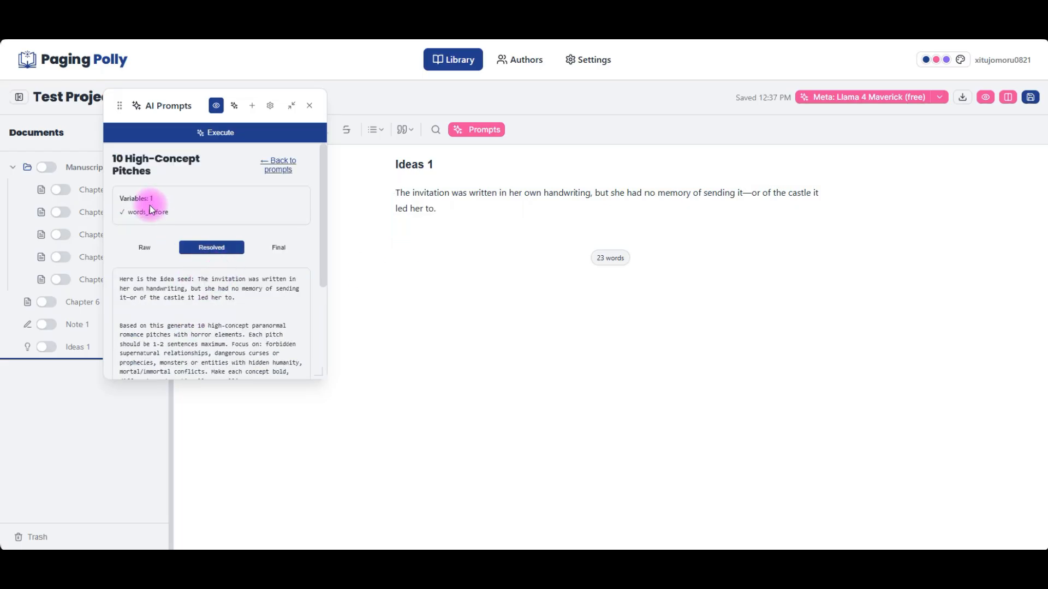
{"action": "double_click", "coordinate": [119, 213]}
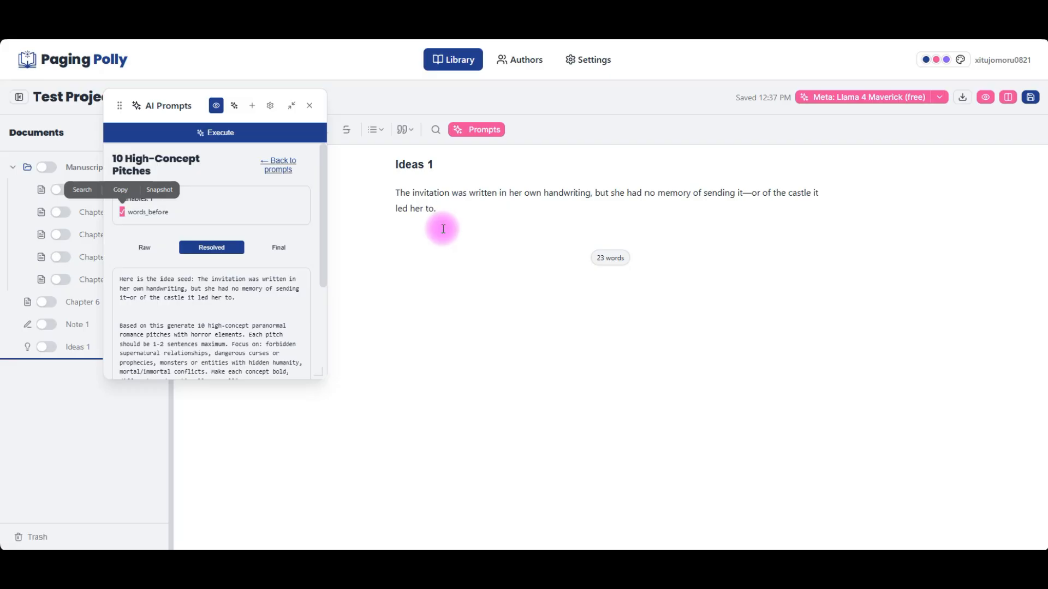
{"action": "left_click", "coordinate": [180, 301]}
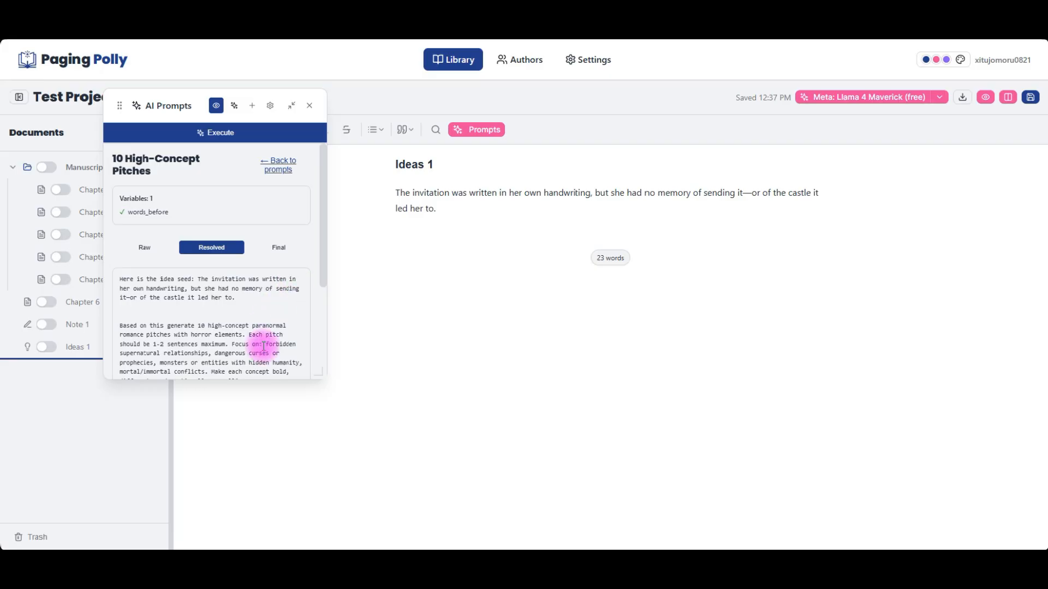
{"action": "scroll", "coordinate": [265, 356], "scroll_direction": "down", "scroll_amount": 2}
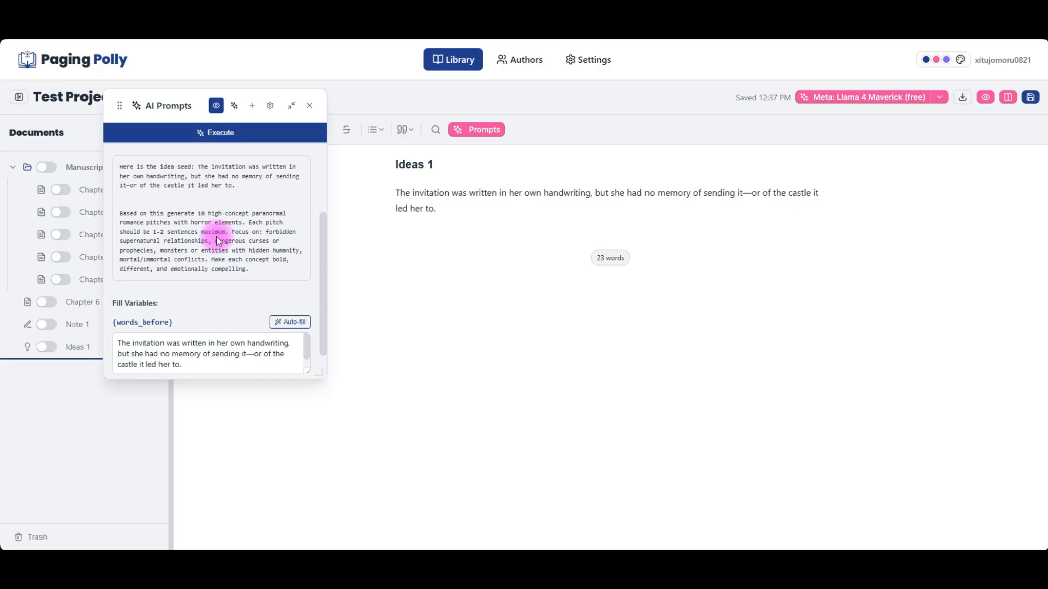
{"action": "left_click_drag", "start_coordinate": [436, 211], "coordinate": [392, 191]}
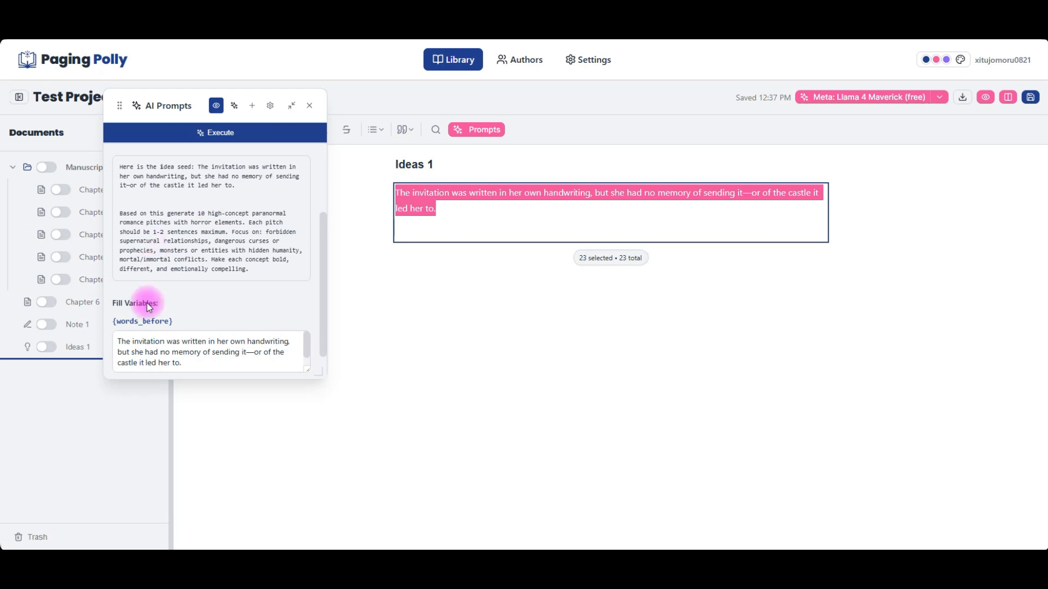
{"action": "scroll", "coordinate": [206, 258], "scroll_direction": "up", "scroll_amount": 2}
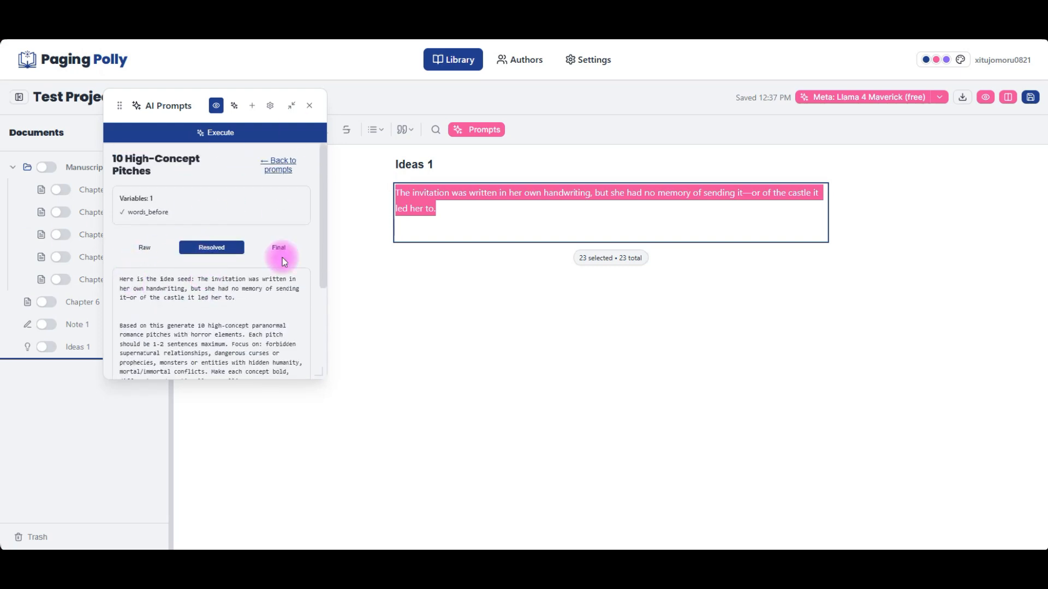
Execute the 10 High-Concept Pitches prompt from the blank line below the idea seed and approve the generated pitches
{"action": "left_click", "coordinate": [434, 237]}
{"action": "key", "text": "Return"}
{"action": "scroll", "coordinate": [165, 235], "scroll_direction": "down", "scroll_amount": 2}
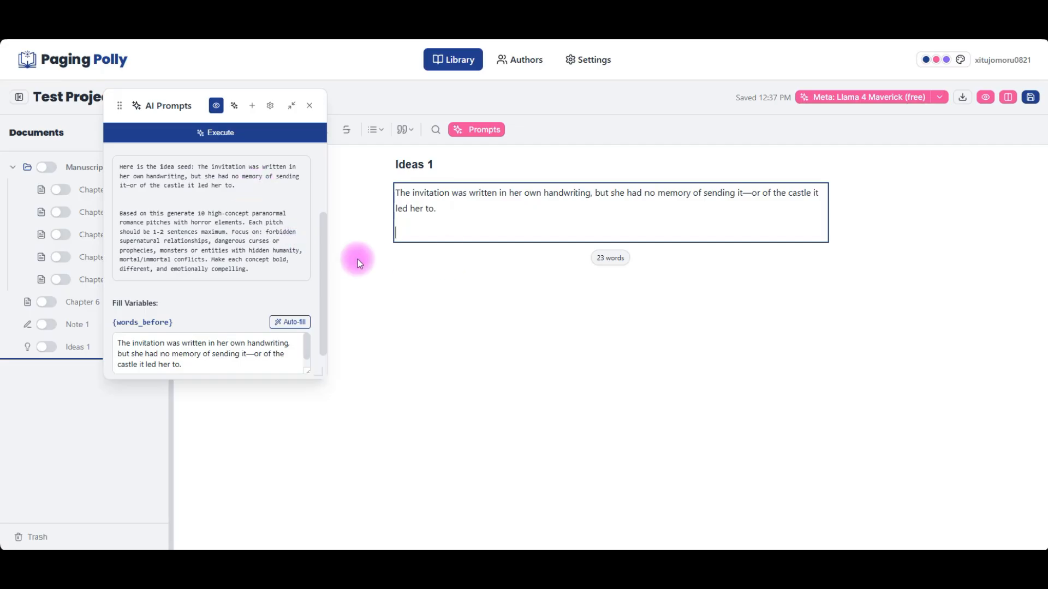
{"action": "scroll", "coordinate": [269, 295], "scroll_direction": "down", "scroll_amount": 1}
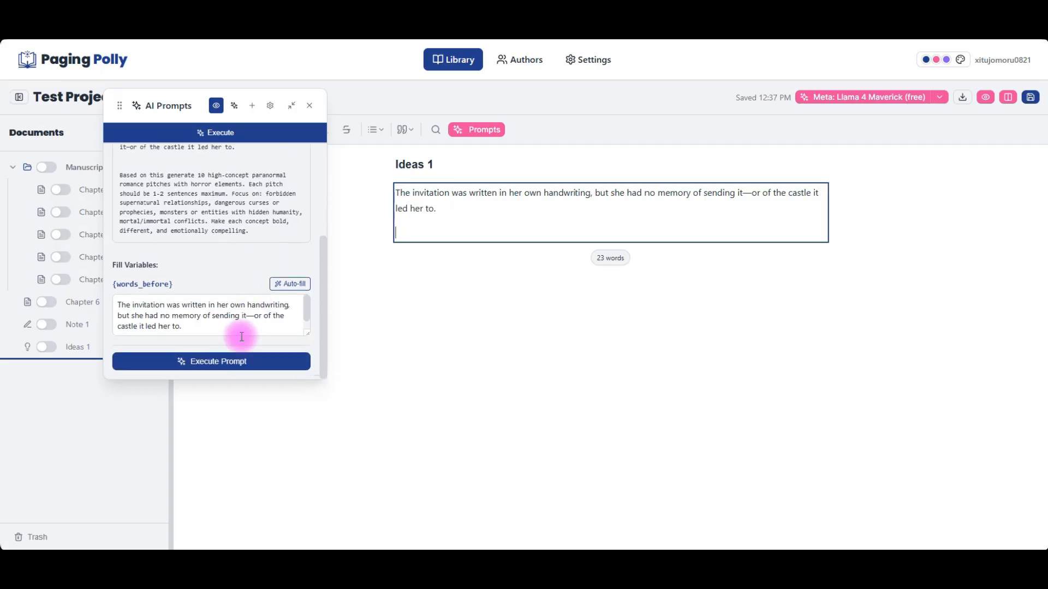
{"action": "left_click", "coordinate": [213, 362]}
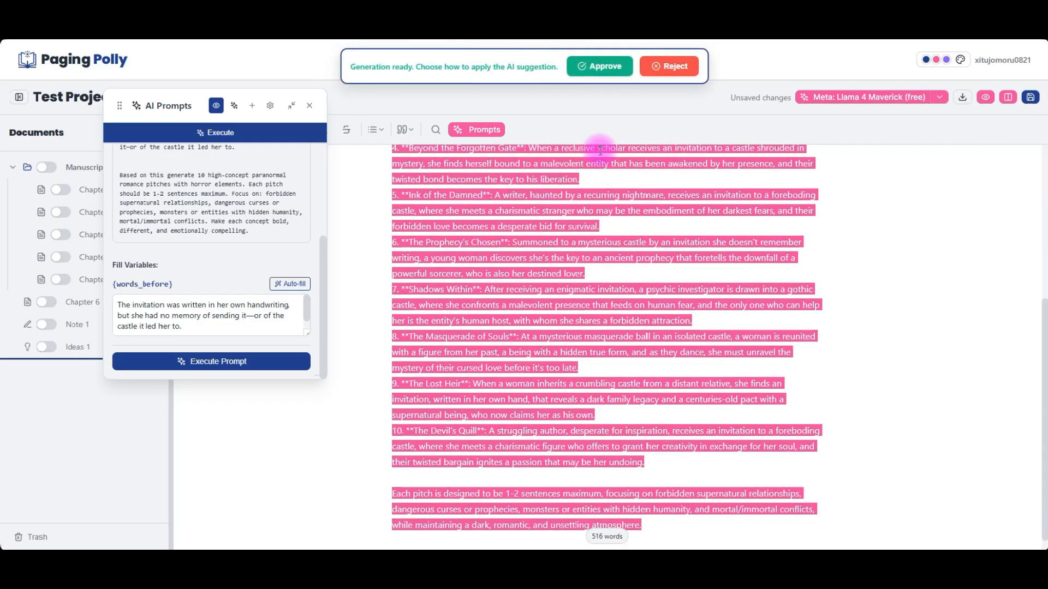
{"action": "left_click", "coordinate": [587, 64]}
Add a blank line after the closing paragraph of the generated pitches in Ideas 1
{"action": "scroll", "coordinate": [599, 338], "scroll_direction": "down", "scroll_amount": 2}
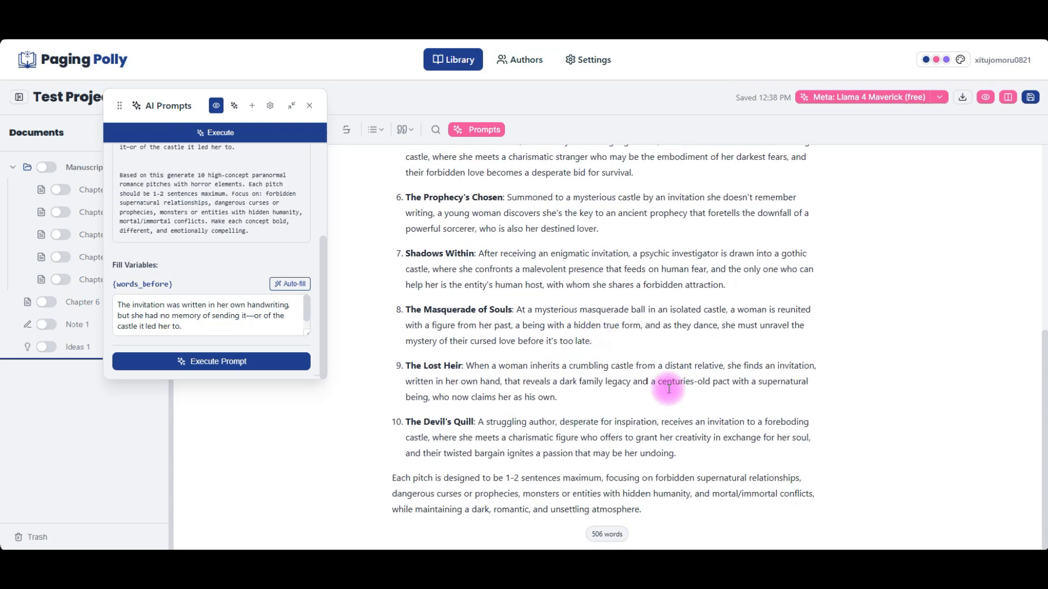
{"action": "left_click", "coordinate": [677, 512]}
{"action": "key", "text": "Return"}
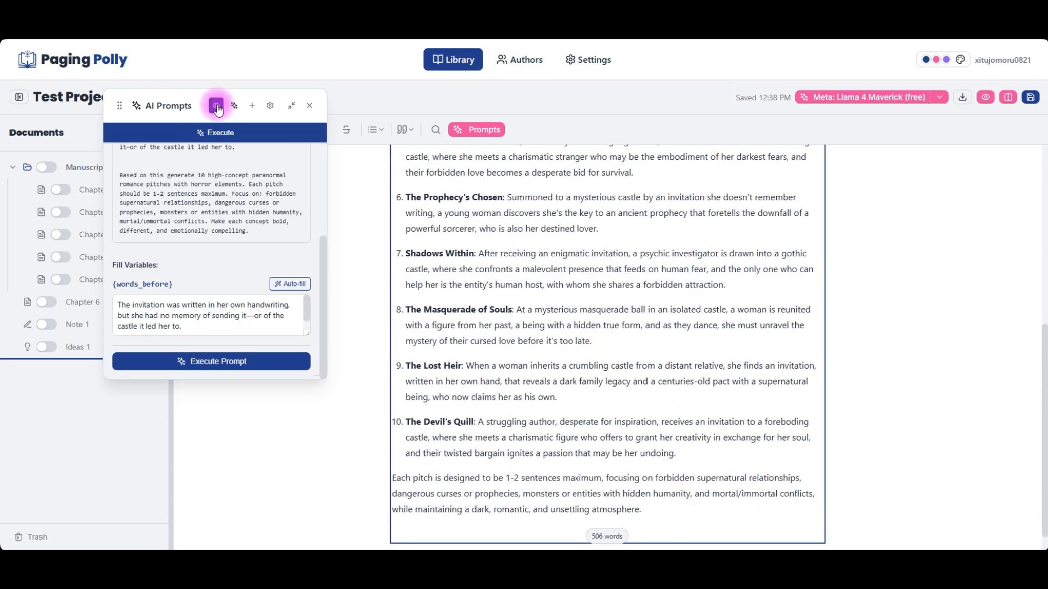
Show the General prompts in the direct execution mode with separate Execute and Preview views, and locate Go-Words Before
{"action": "left_click", "coordinate": [216, 105]}
{"action": "scroll", "coordinate": [136, 222], "scroll_direction": "up", "scroll_amount": 3}
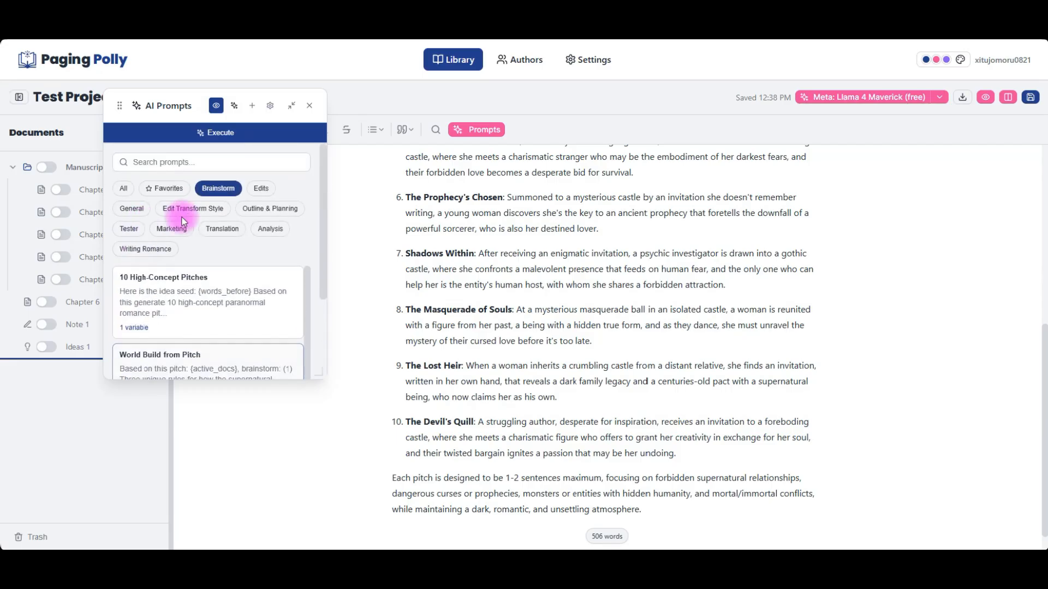
{"action": "left_click", "coordinate": [131, 208]}
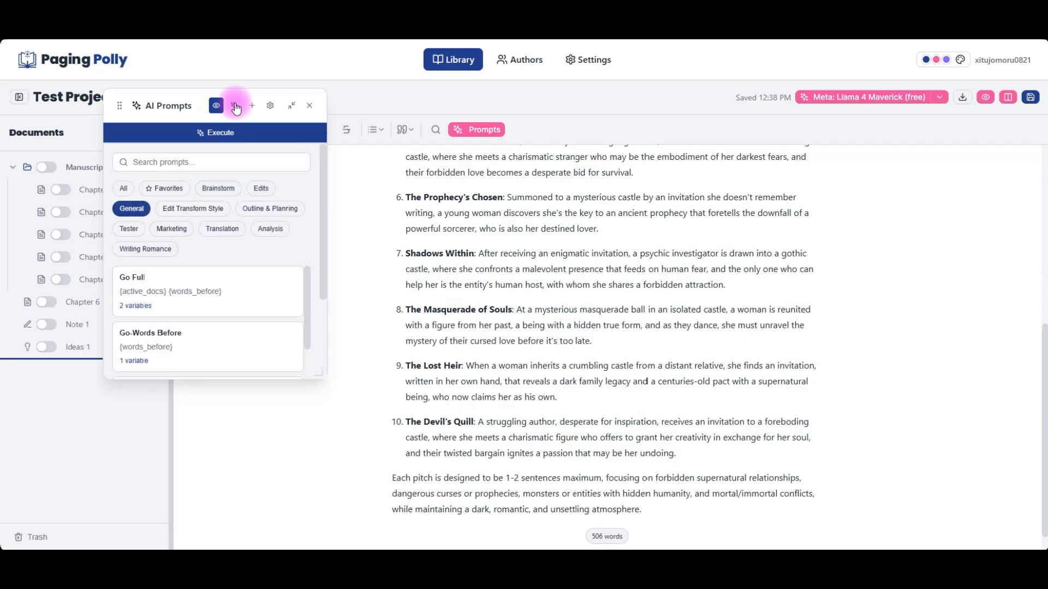
{"action": "left_click", "coordinate": [234, 105]}
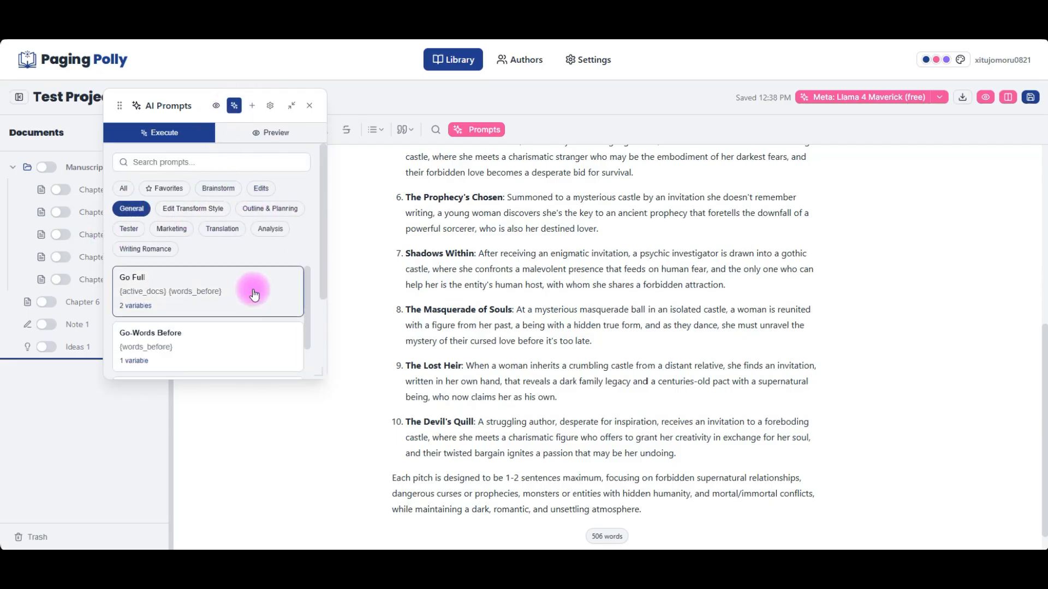
{"action": "scroll", "coordinate": [256, 298], "scroll_direction": "down", "scroll_amount": 1}
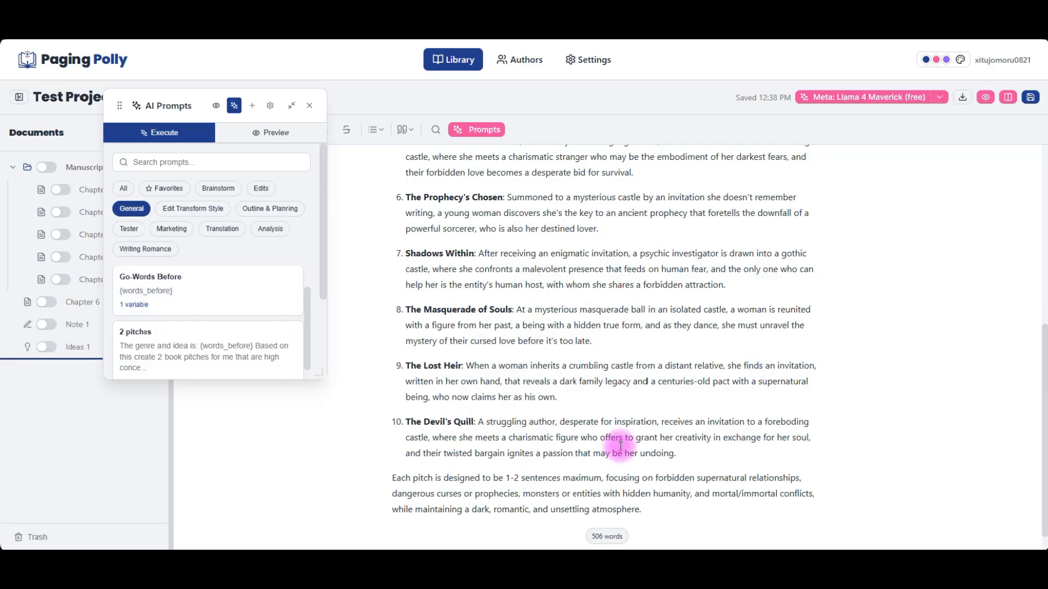
Paste below the pitches the copied request to expand the most emotionally resonant concept with 3 variations emphasizing psychological, supernatural and body horror
{"action": "scroll", "coordinate": [468, 441], "scroll_direction": "down", "scroll_amount": 1}
{"action": "left_click", "coordinate": [429, 507]}
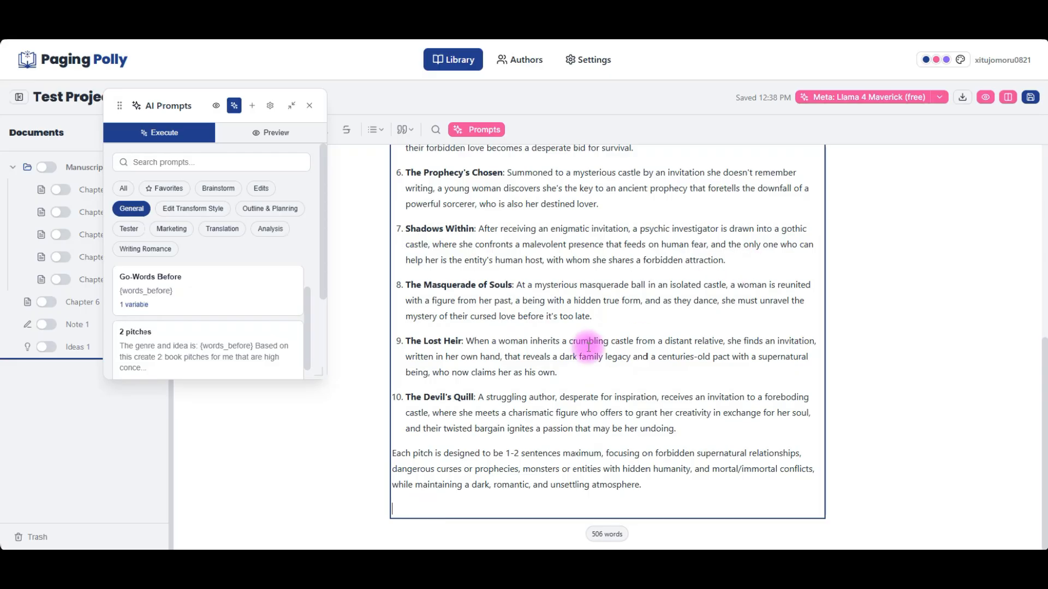
{"action": "scroll", "coordinate": [576, 381], "scroll_direction": "up", "scroll_amount": 5}
{"action": "scroll", "coordinate": [575, 381], "scroll_direction": "down", "scroll_amount": 4}
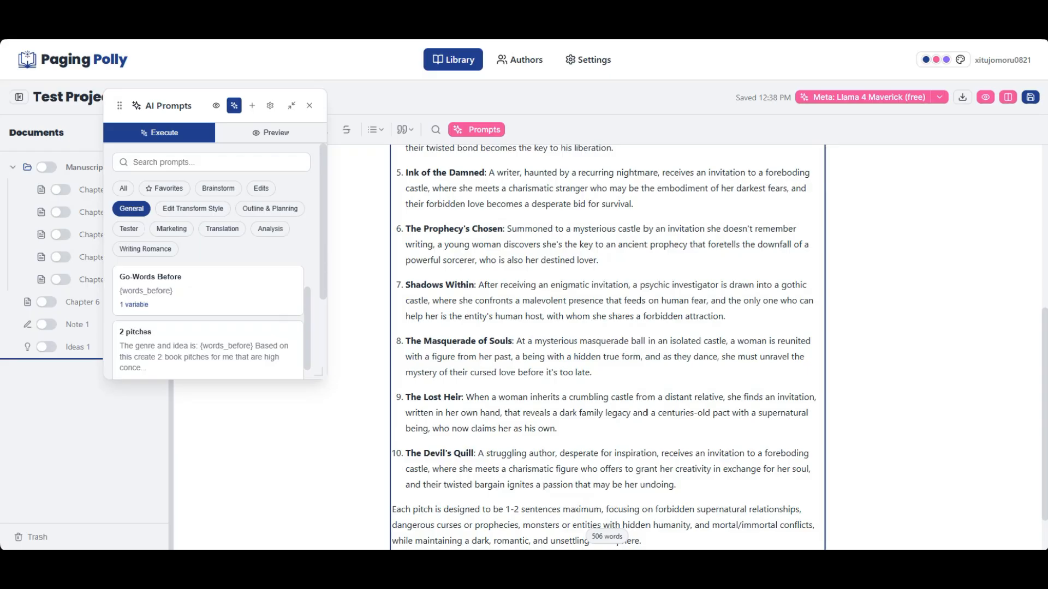
{"action": "key", "text": "ctrl+c"}
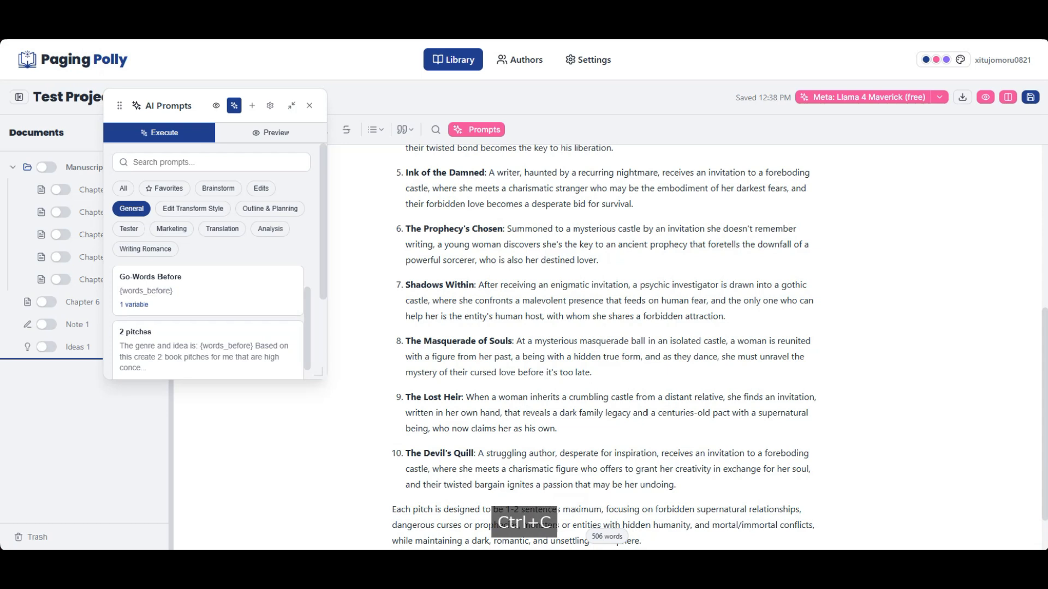
{"action": "scroll", "coordinate": [586, 364], "scroll_direction": "down", "scroll_amount": 1}
{"action": "left_click", "coordinate": [445, 506]}
{"action": "key", "text": "ctrl+v"}
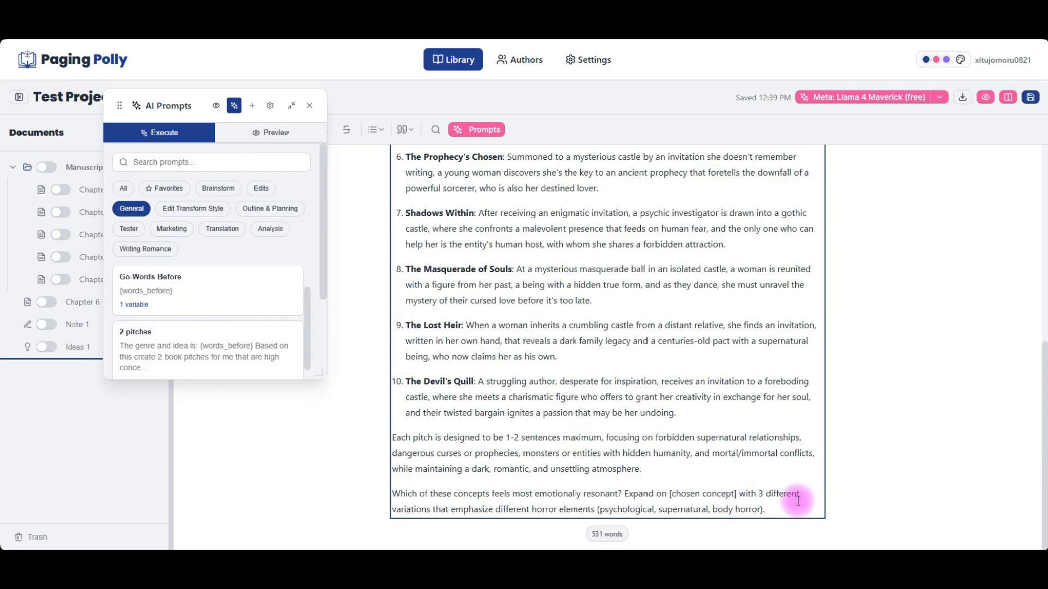
{"action": "key", "text": "Return"}
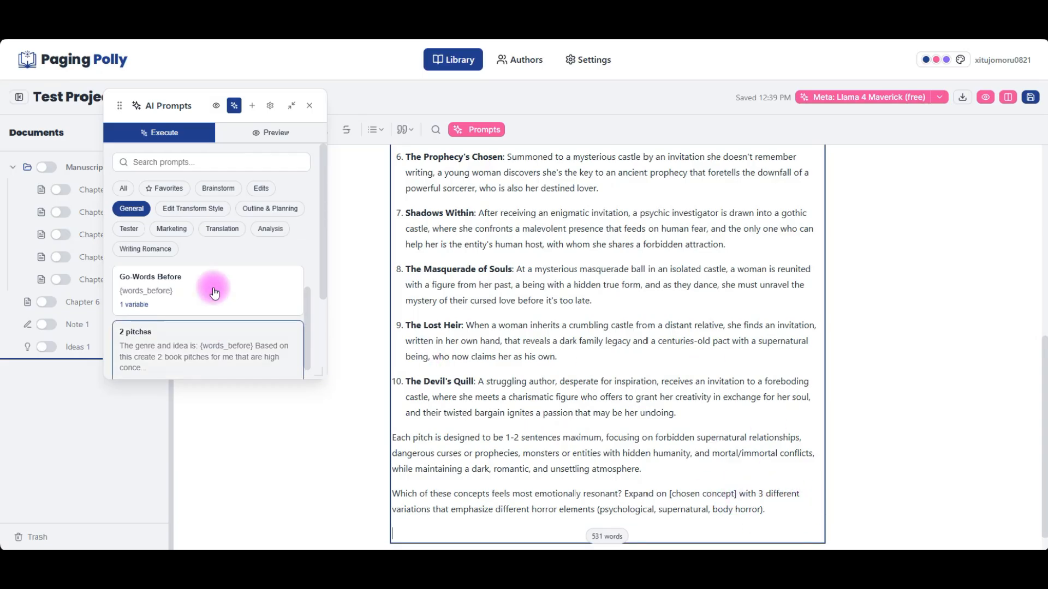
Run the Go-Words Before prompt on the request and approve the generated concept variations
{"action": "left_click", "coordinate": [211, 283]}
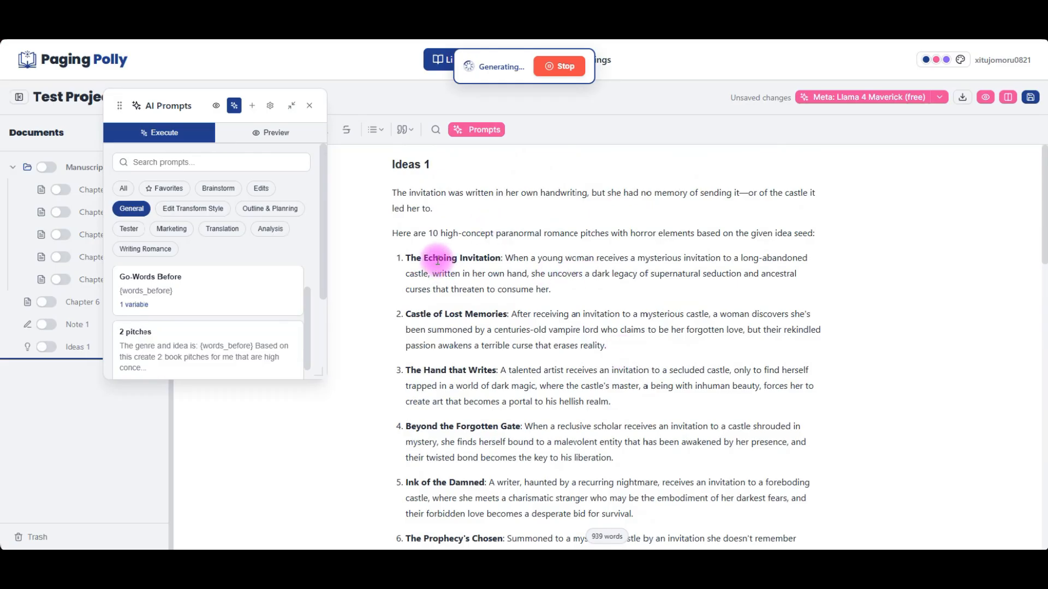
{"action": "scroll", "coordinate": [712, 369], "scroll_direction": "down", "scroll_amount": 15}
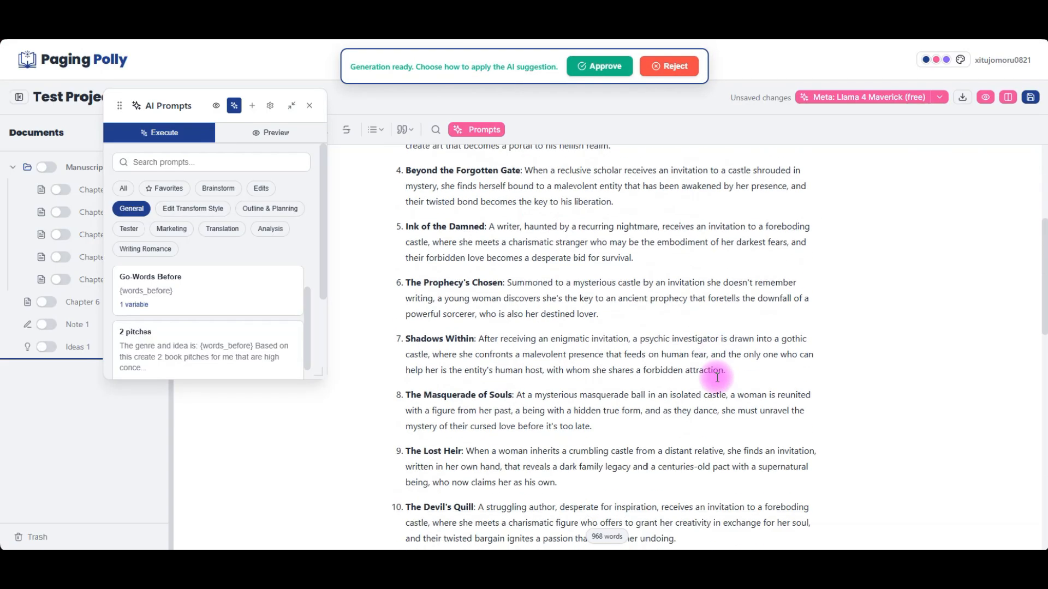
{"action": "scroll", "coordinate": [717, 378], "scroll_direction": "down", "scroll_amount": 3}
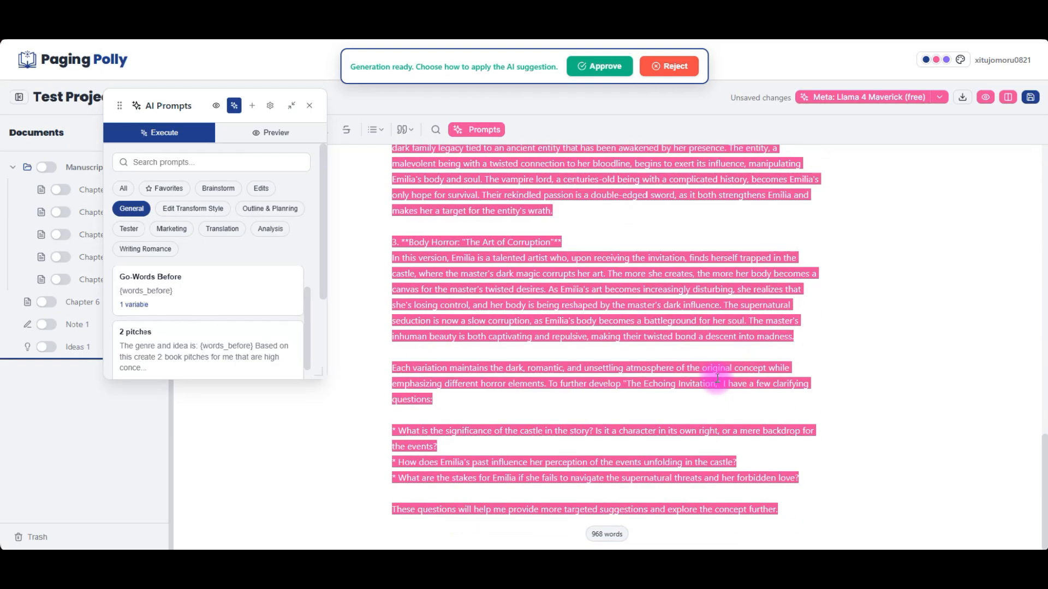
{"action": "left_click", "coordinate": [586, 73]}
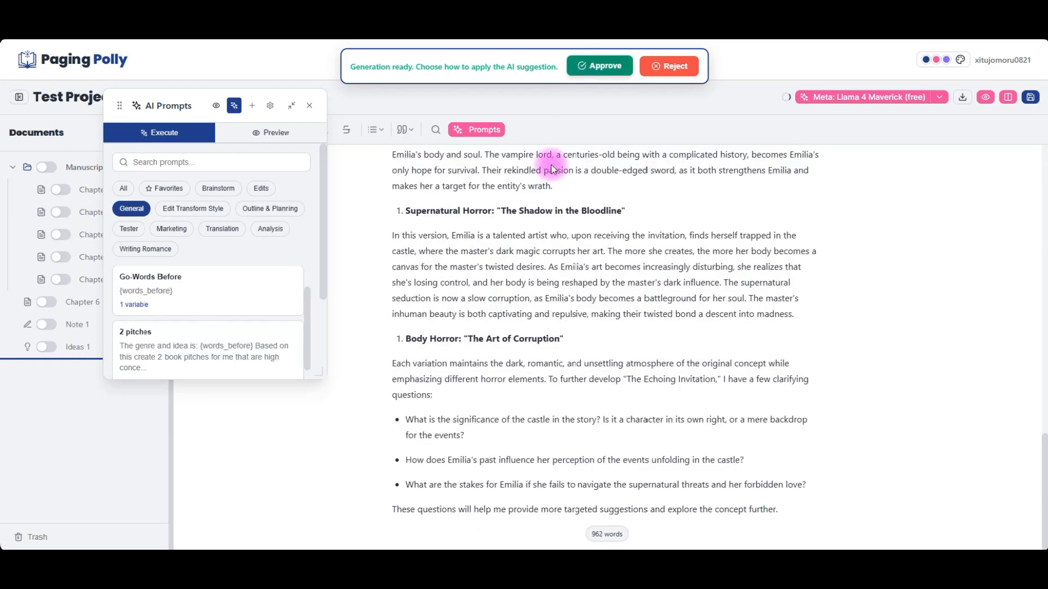
Add a blank line below the generated variations and move the AI Prompts window clear of the project title and document list
{"action": "left_click", "coordinate": [790, 514]}
{"action": "key", "text": "Return"}
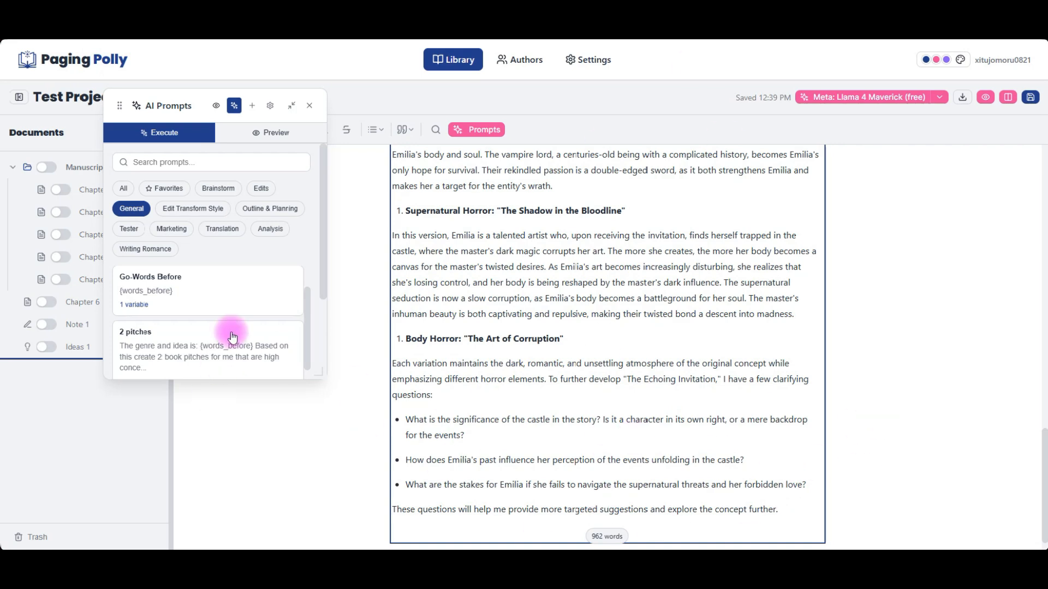
{"action": "scroll", "coordinate": [622, 447], "scroll_direction": "down", "scroll_amount": 1}
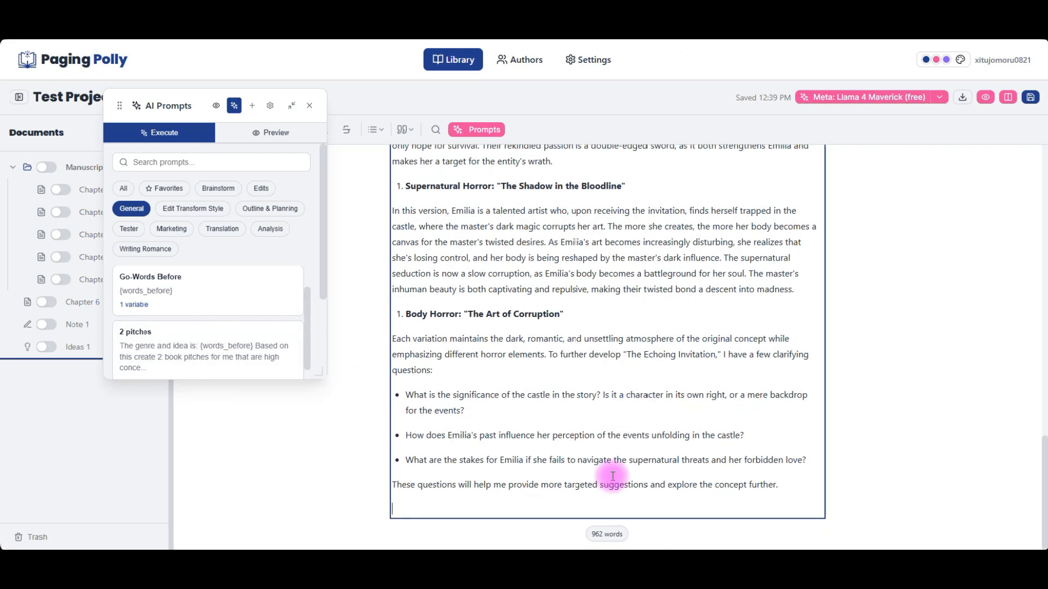
{"action": "scroll", "coordinate": [613, 475], "scroll_direction": "up", "scroll_amount": 20}
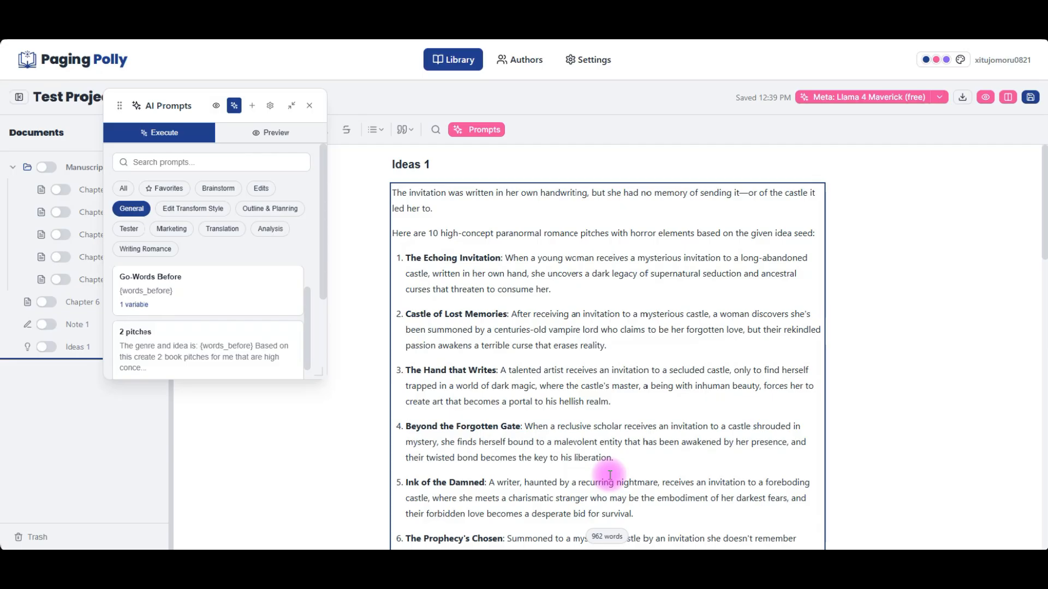
{"action": "left_click_drag", "start_coordinate": [234, 101], "coordinate": [950, 153]}
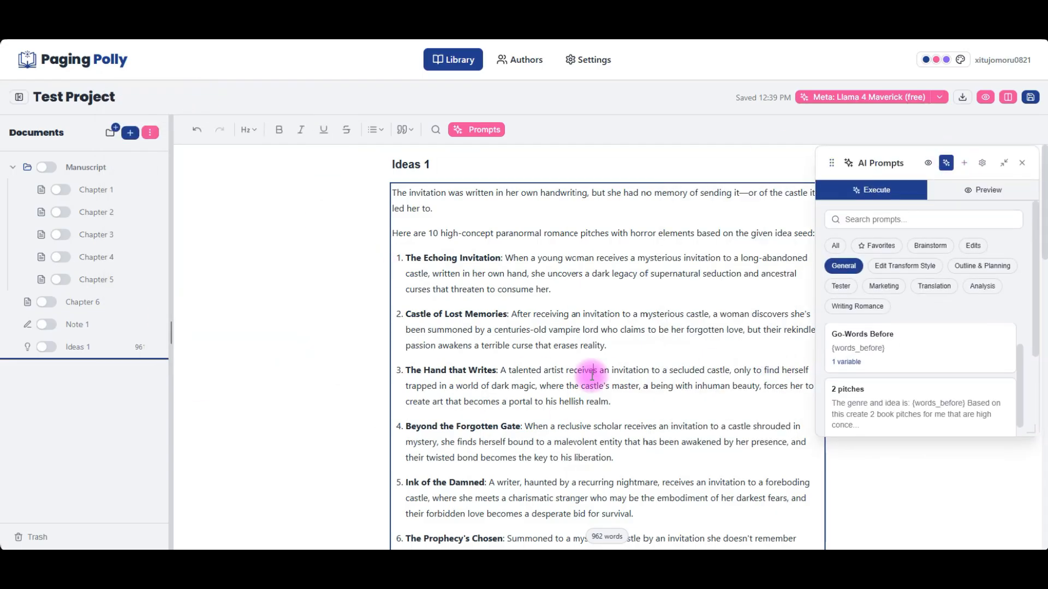
Review the ten pitches, the psychological, supernatural and body horror variations of "The Echoing Invitation", and the clarifying questions in Ideas 1
{"action": "scroll", "coordinate": [592, 375], "scroll_direction": "down", "scroll_amount": 4}
{"action": "scroll", "coordinate": [601, 379], "scroll_direction": "down", "scroll_amount": 6}
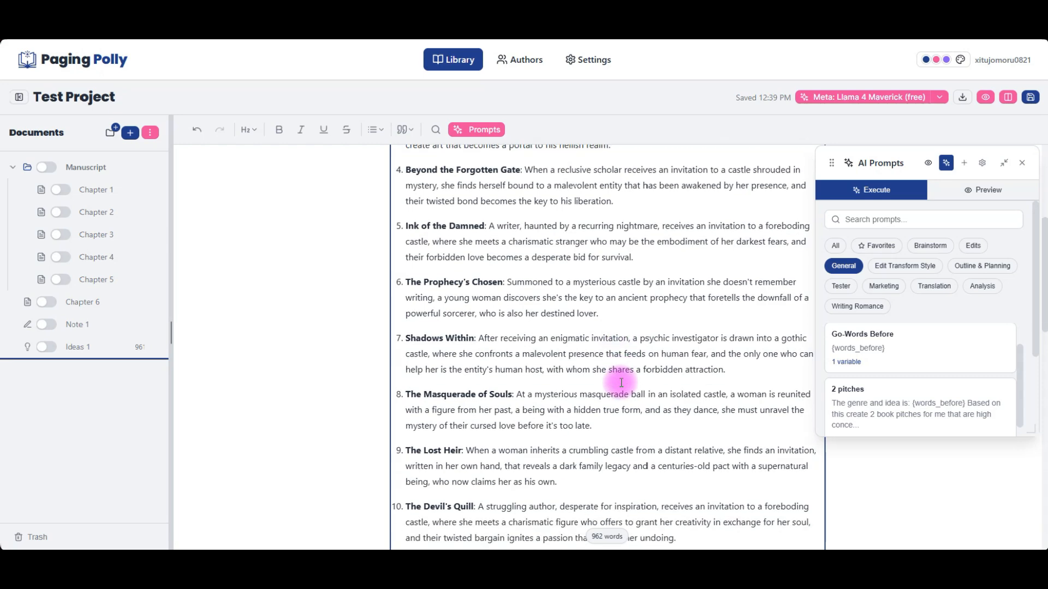
{"action": "scroll", "coordinate": [621, 385], "scroll_direction": "down", "scroll_amount": 1}
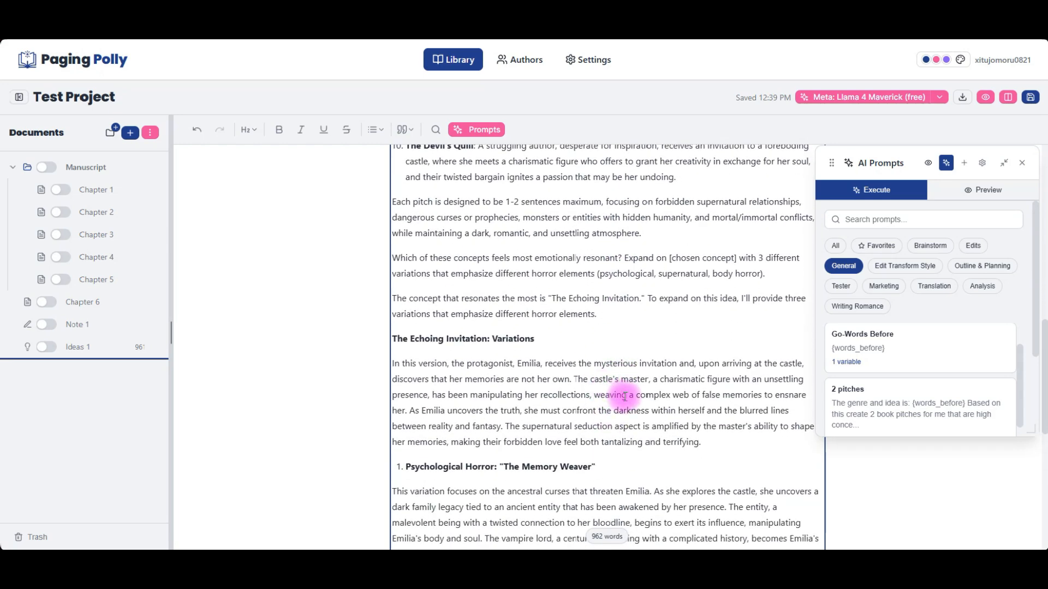
{"action": "scroll", "coordinate": [608, 402], "scroll_direction": "down", "scroll_amount": 7}
{"action": "left_click", "coordinate": [607, 498]}
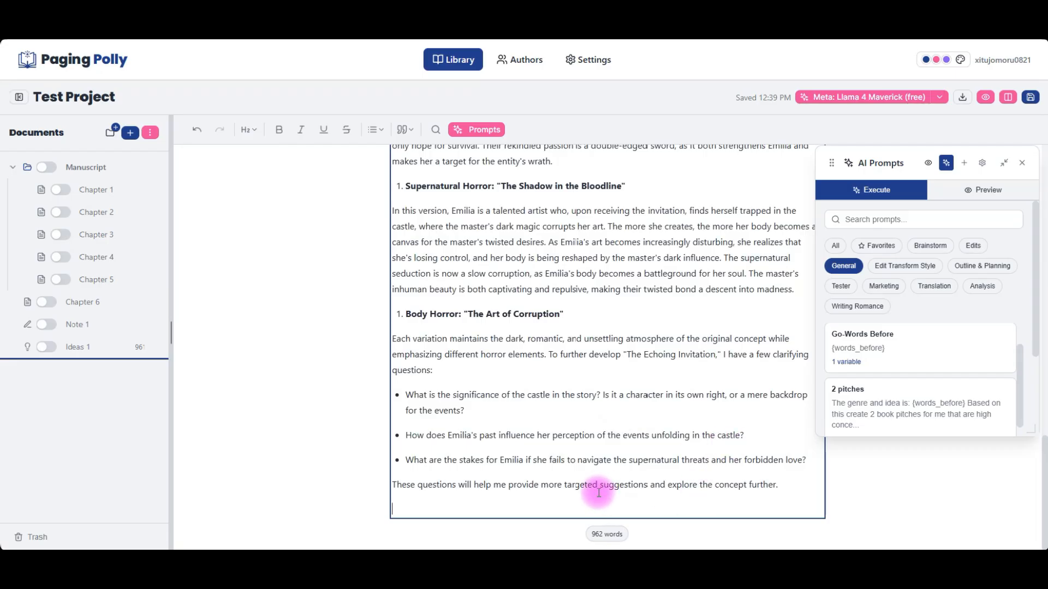
{"action": "scroll", "coordinate": [491, 261], "scroll_direction": "up", "scroll_amount": 6}
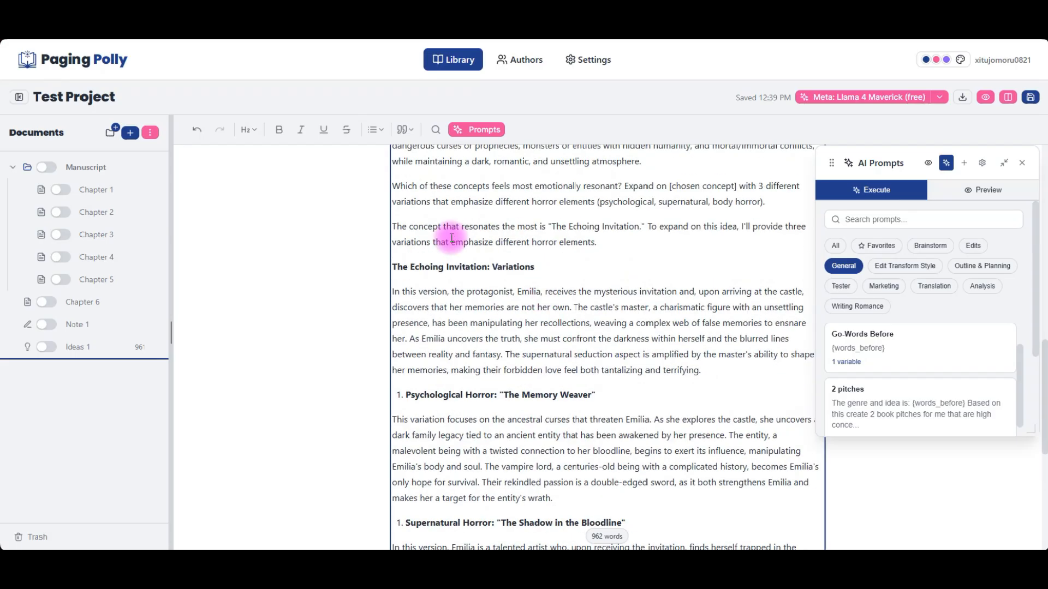
{"action": "scroll", "coordinate": [463, 251], "scroll_direction": "up", "scroll_amount": 2}
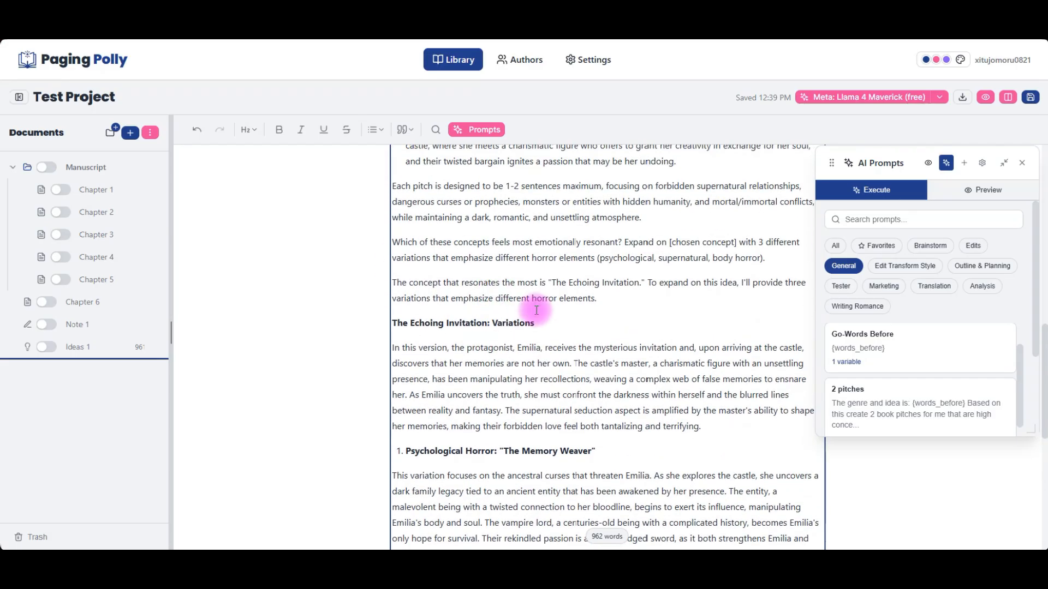
{"action": "scroll", "coordinate": [544, 297], "scroll_direction": "up", "scroll_amount": 10}
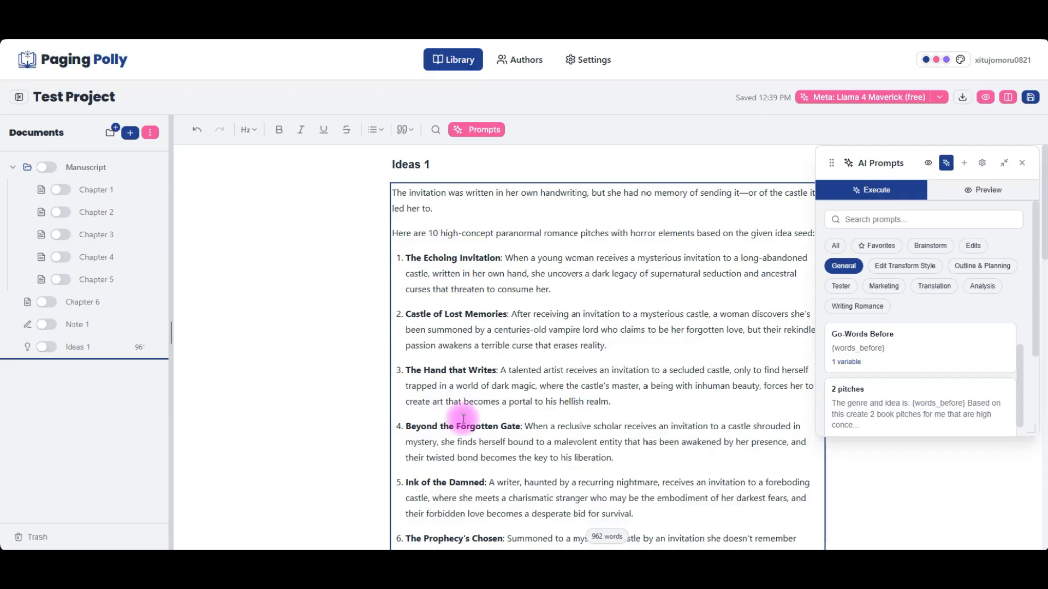
{"action": "scroll", "coordinate": [463, 419], "scroll_direction": "down", "scroll_amount": 10}
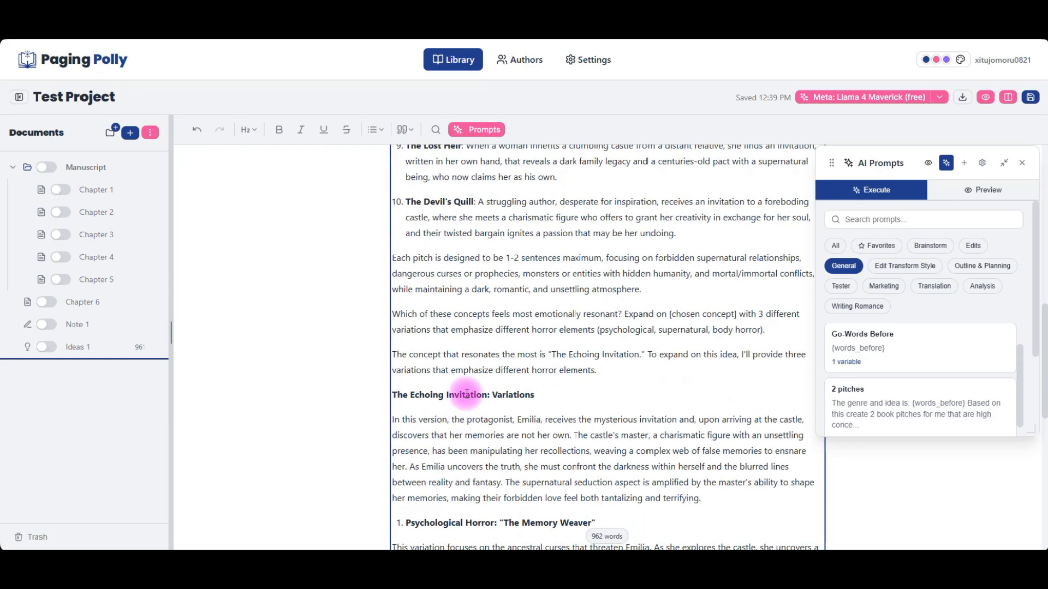
{"action": "scroll", "coordinate": [447, 371], "scroll_direction": "down", "scroll_amount": 4}
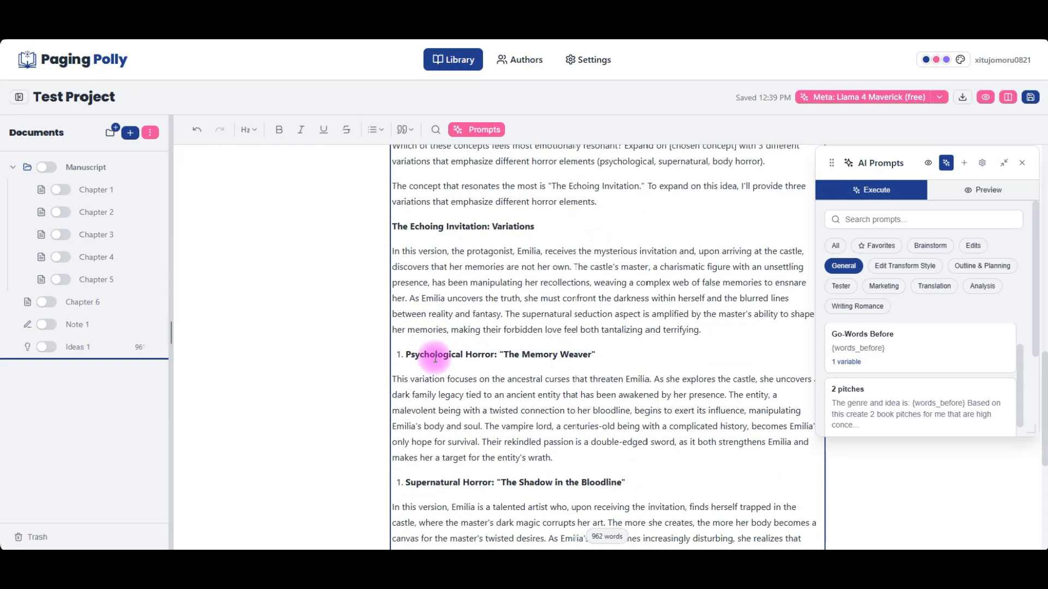
{"action": "left_click_drag", "start_coordinate": [474, 294], "coordinate": [625, 407]}
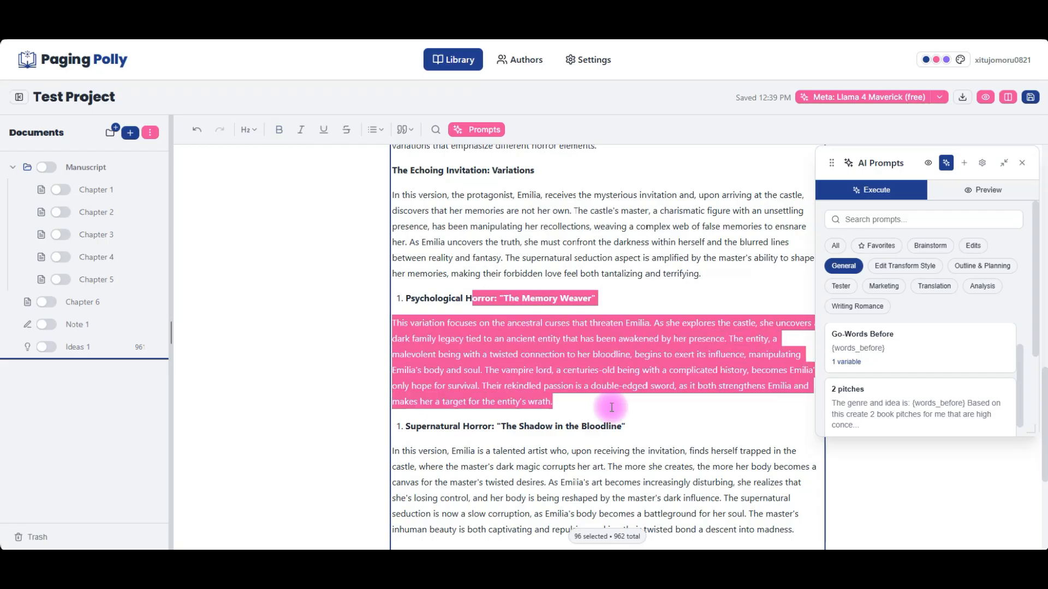
{"action": "left_click", "coordinate": [516, 312]}
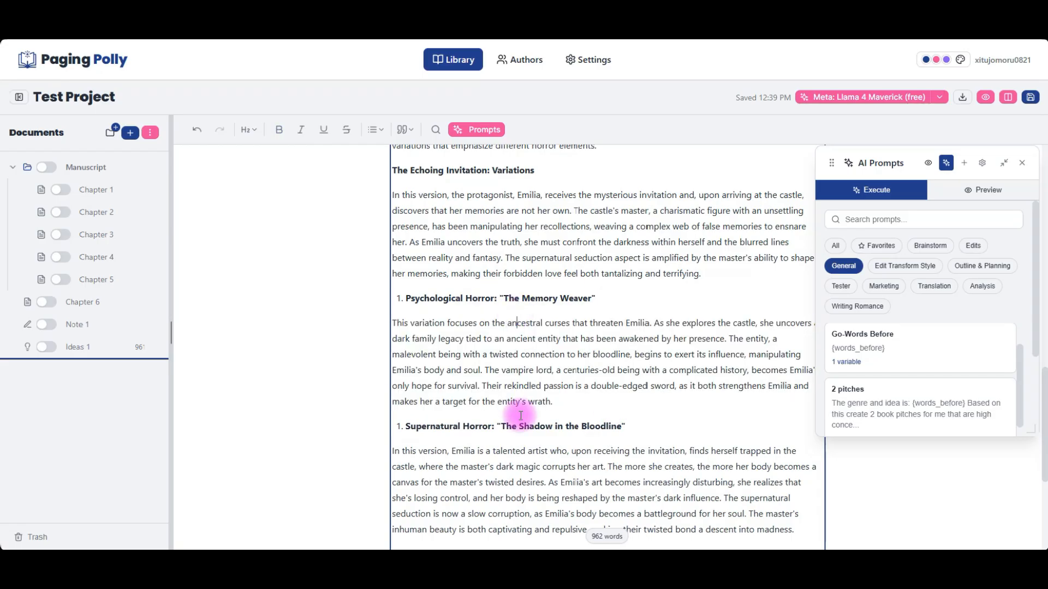
{"action": "scroll", "coordinate": [533, 403], "scroll_direction": "down", "scroll_amount": 3}
{"action": "left_click_drag", "start_coordinate": [458, 257], "coordinate": [541, 330]}
{"action": "left_click", "coordinate": [412, 389]}
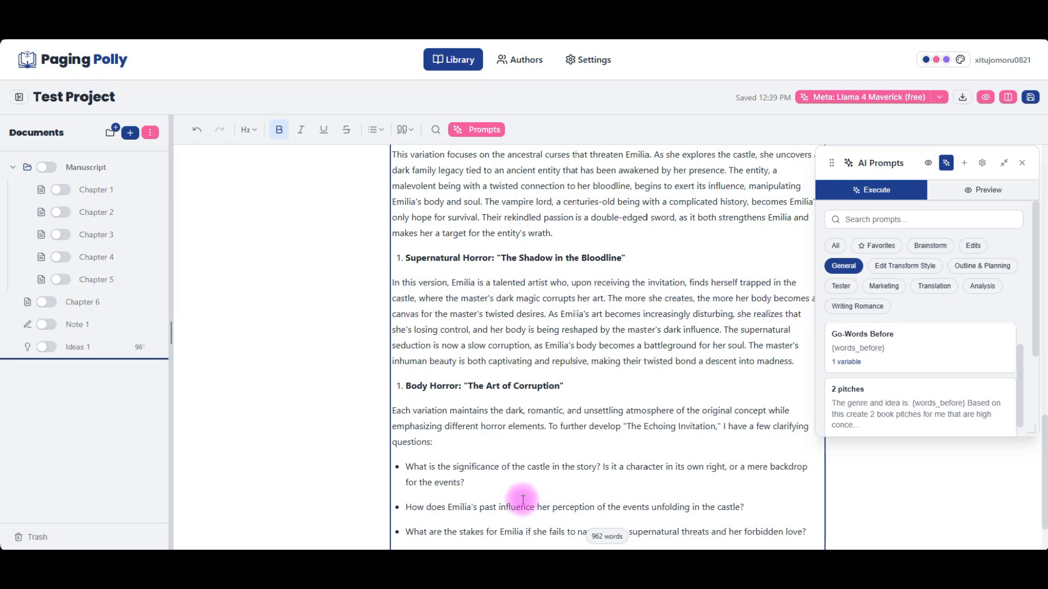
{"action": "scroll", "coordinate": [485, 491], "scroll_direction": "down", "scroll_amount": 2}
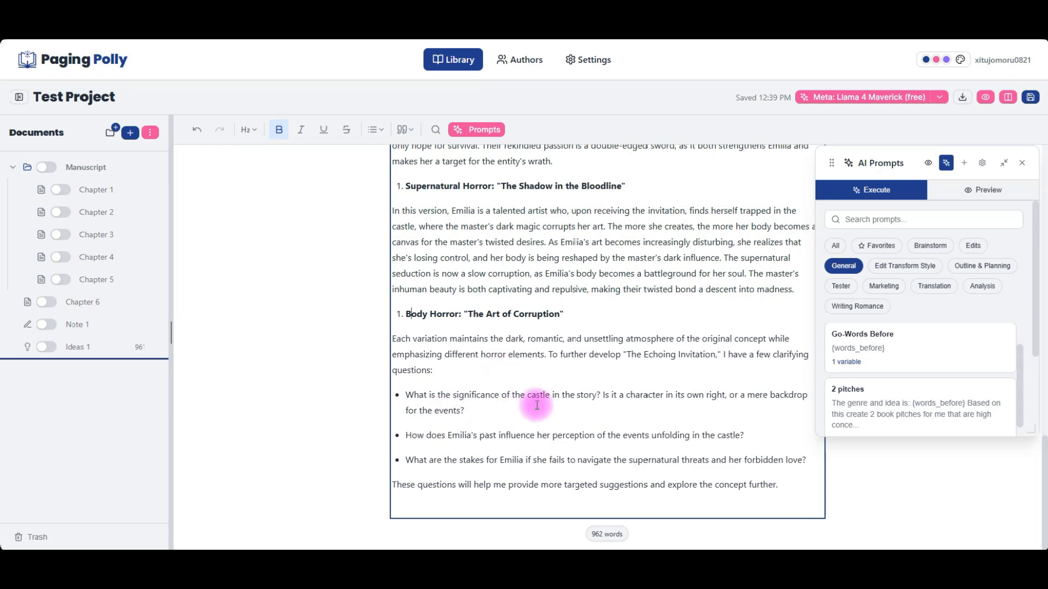
Delete the "The Memory Weaver" and "The Shadow in the Bloodline" headings with their paragraphs, keeping the first variation paragraph and Body Horror
{"action": "scroll", "coordinate": [551, 431], "scroll_direction": "up", "scroll_amount": 3}
{"action": "scroll", "coordinate": [550, 448], "scroll_direction": "down", "scroll_amount": 1}
{"action": "left_click_drag", "start_coordinate": [689, 433], "coordinate": [695, 417]}
{"action": "left_click_drag", "start_coordinate": [801, 404], "coordinate": [385, 161]}
{"action": "key", "text": "BackSpace"}
{"action": "key", "text": "BackSpace"}
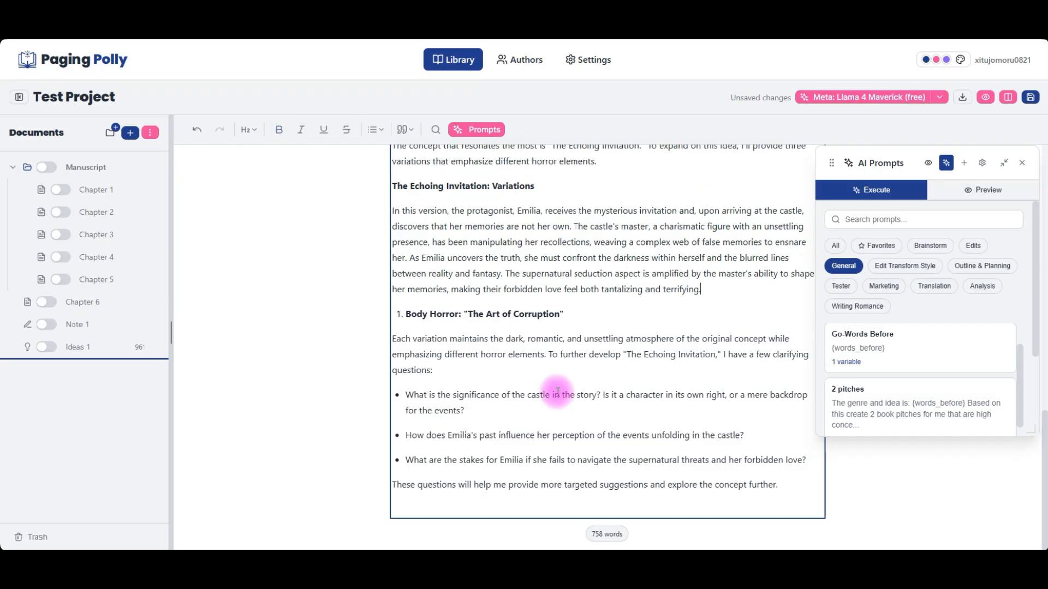
Delete everything between the first pitch and the "The Echoing Invitation: Variations" heading, including pitches 2 to 10 and the expansion request
{"action": "scroll", "coordinate": [561, 414], "scroll_direction": "up", "scroll_amount": 4}
{"action": "scroll", "coordinate": [555, 439], "scroll_direction": "up", "scroll_amount": 2}
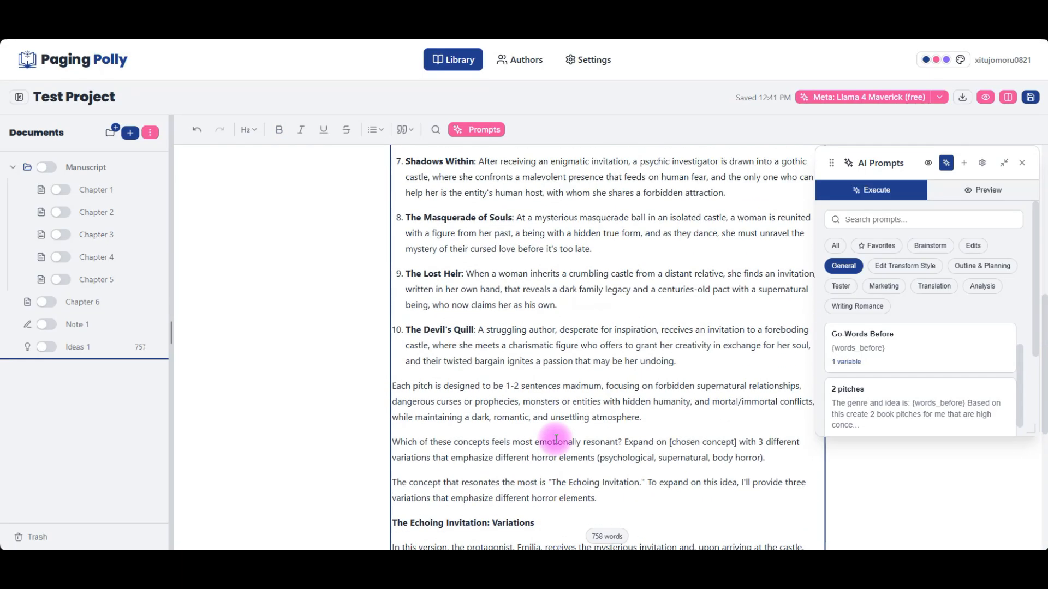
{"action": "left_click_drag", "start_coordinate": [628, 501], "coordinate": [371, 258]}
{"action": "key", "text": "BackSpace"}
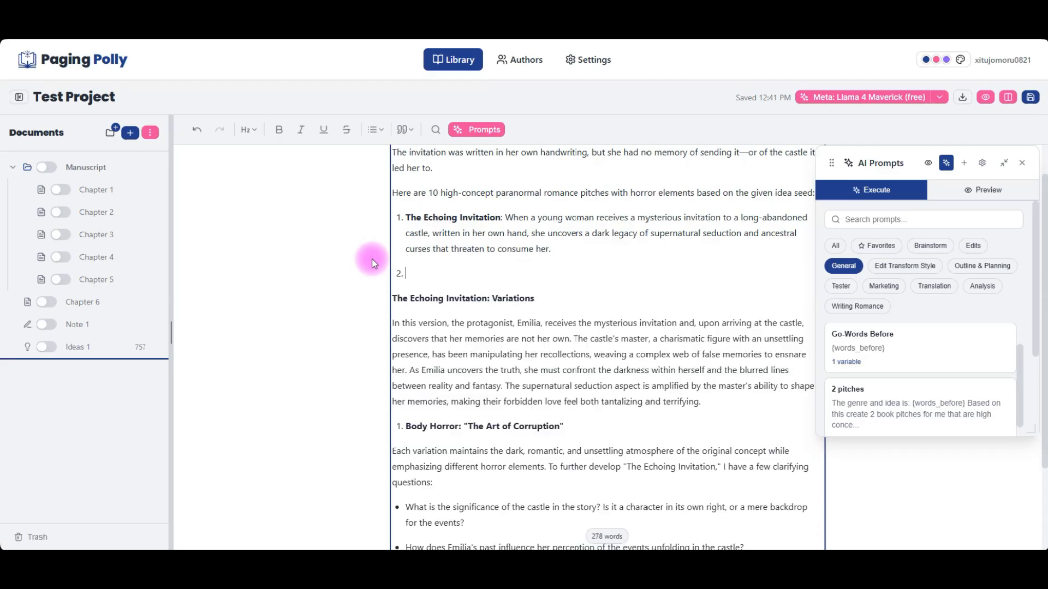
{"action": "key", "text": "BackSpace"}
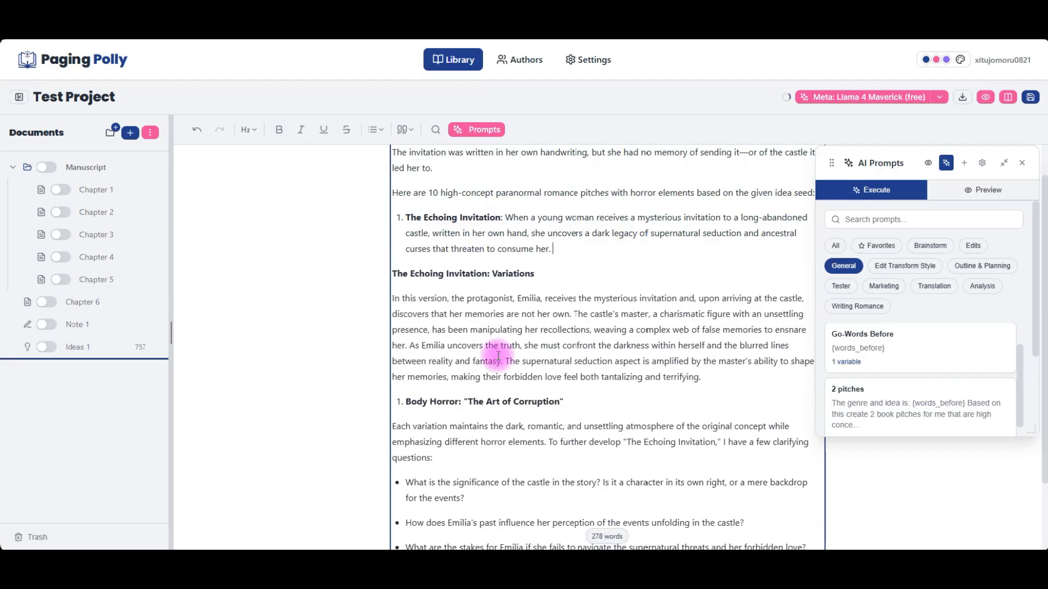
Delete the introductory line about 10 high-concept paranormal romance pitches above the first pitch, along with its empty line
{"action": "scroll", "coordinate": [500, 349], "scroll_direction": "up", "scroll_amount": 1}
{"action": "triple_click", "coordinate": [773, 233]}
{"action": "key", "text": "BackSpace"}
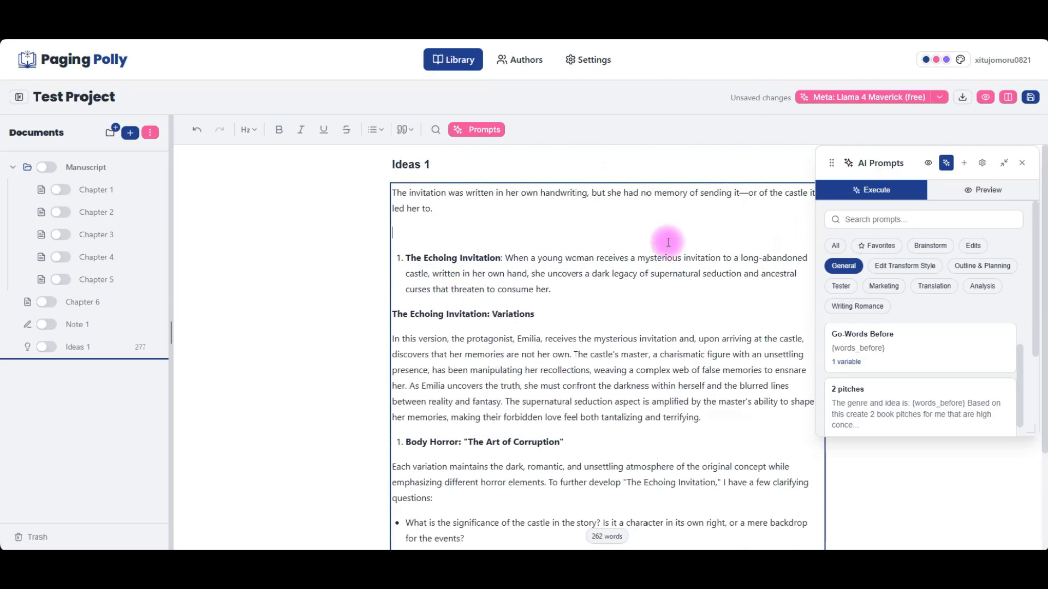
{"action": "key", "text": "BackSpace"}
{"action": "scroll", "coordinate": [499, 349], "scroll_direction": "down", "scroll_amount": 3}
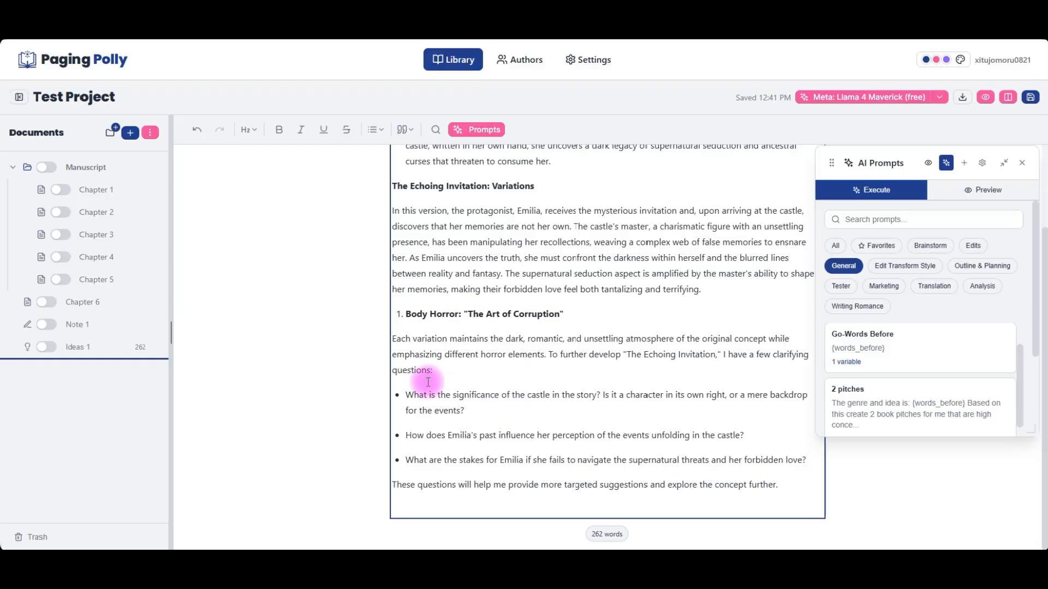
{"action": "left_click", "coordinate": [716, 462]}
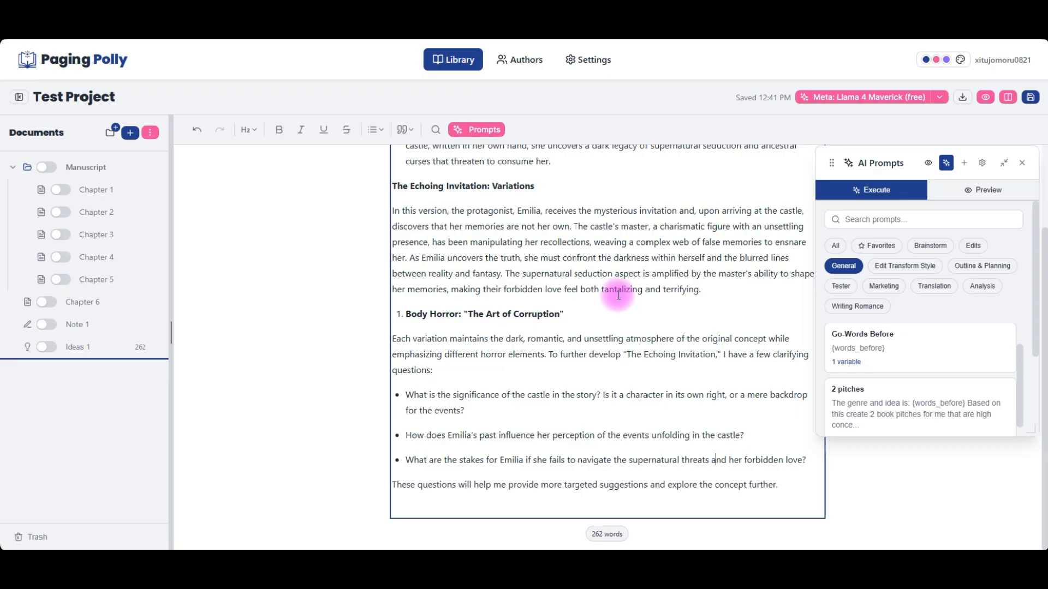
{"action": "left_click", "coordinate": [600, 304]}
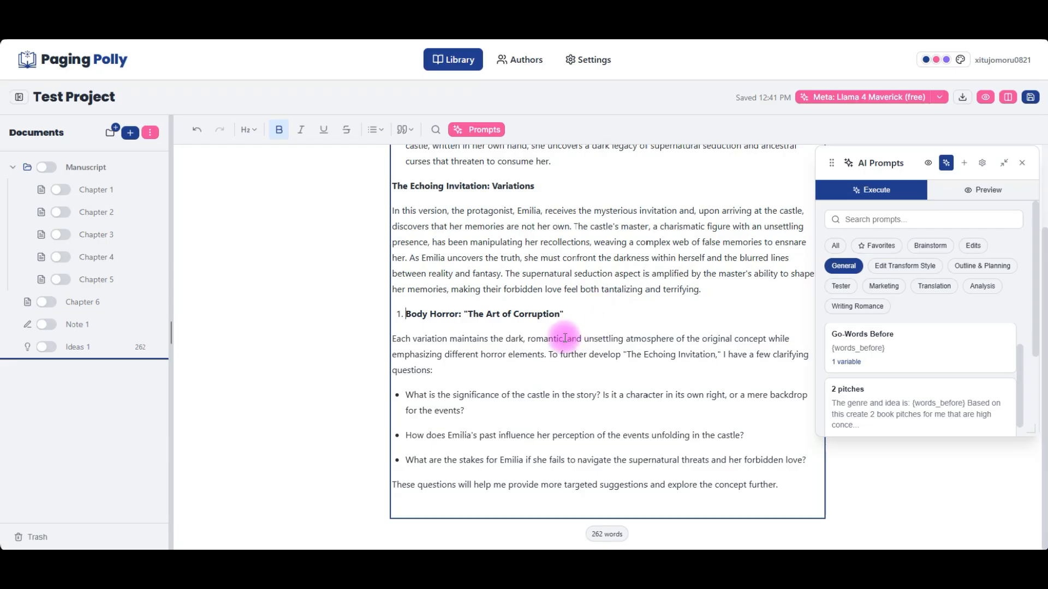